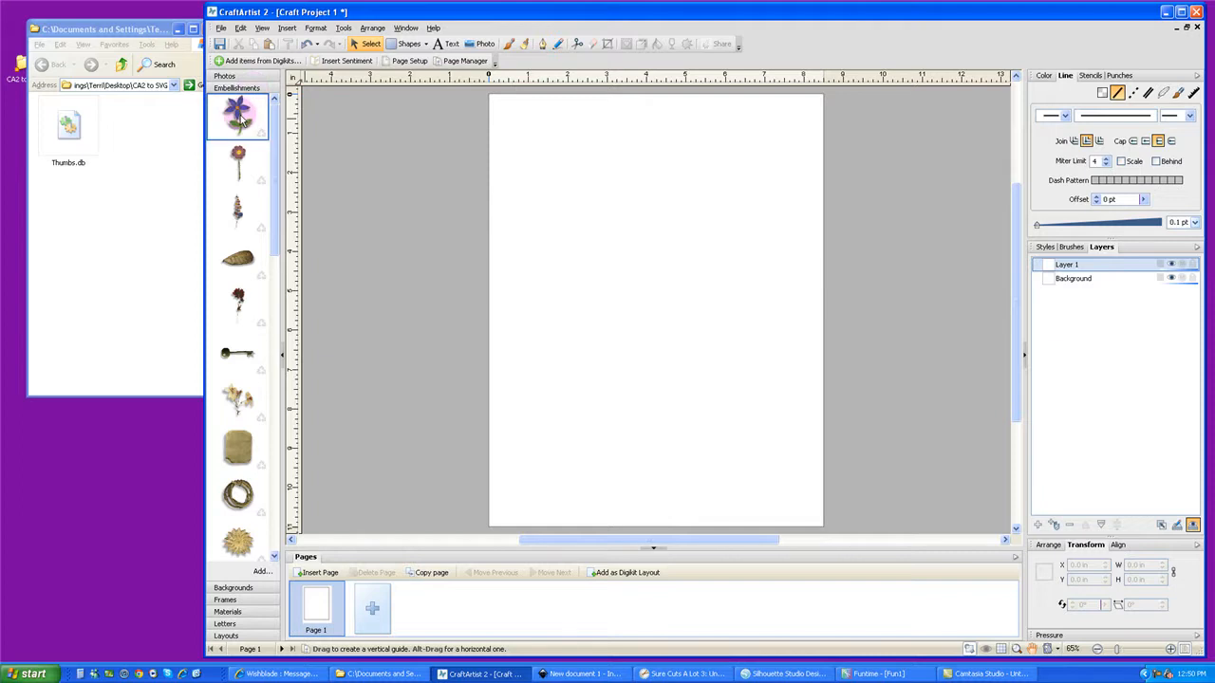
Place the blue flower embellishment in the middle of the page and set its line width to 0.1 pt
{"action": "left_click_drag", "start_coordinate": [241, 116], "coordinate": [619, 332]}
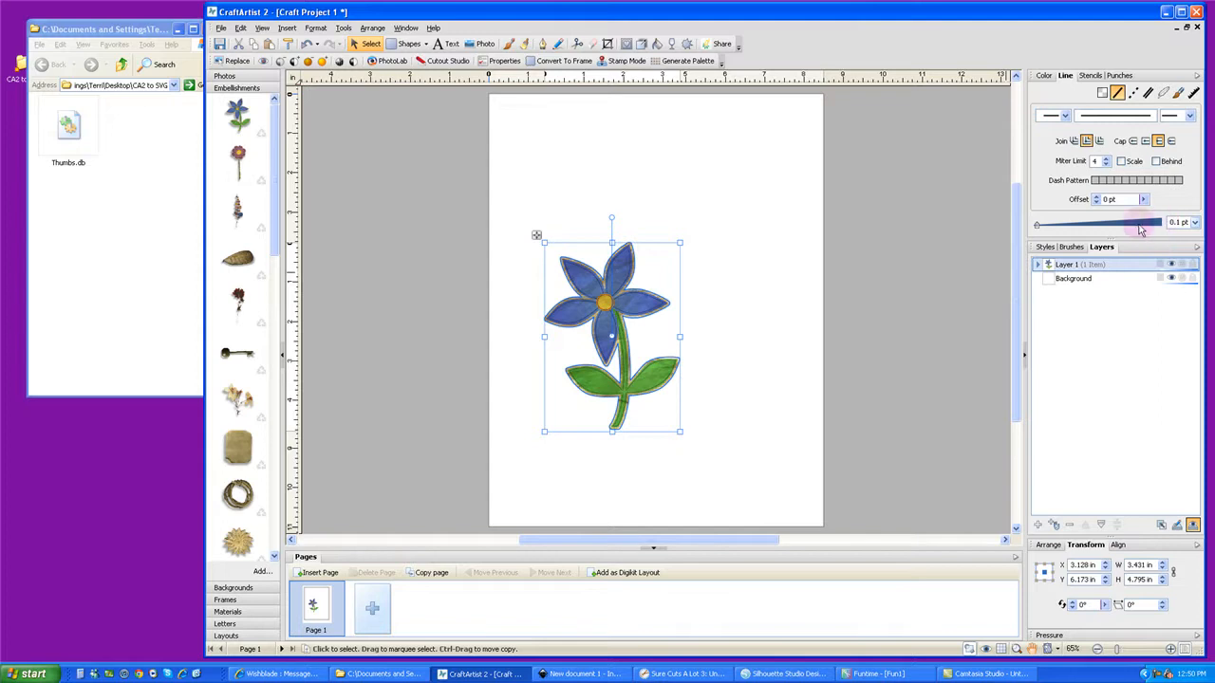
{"action": "left_click", "coordinate": [1195, 223]}
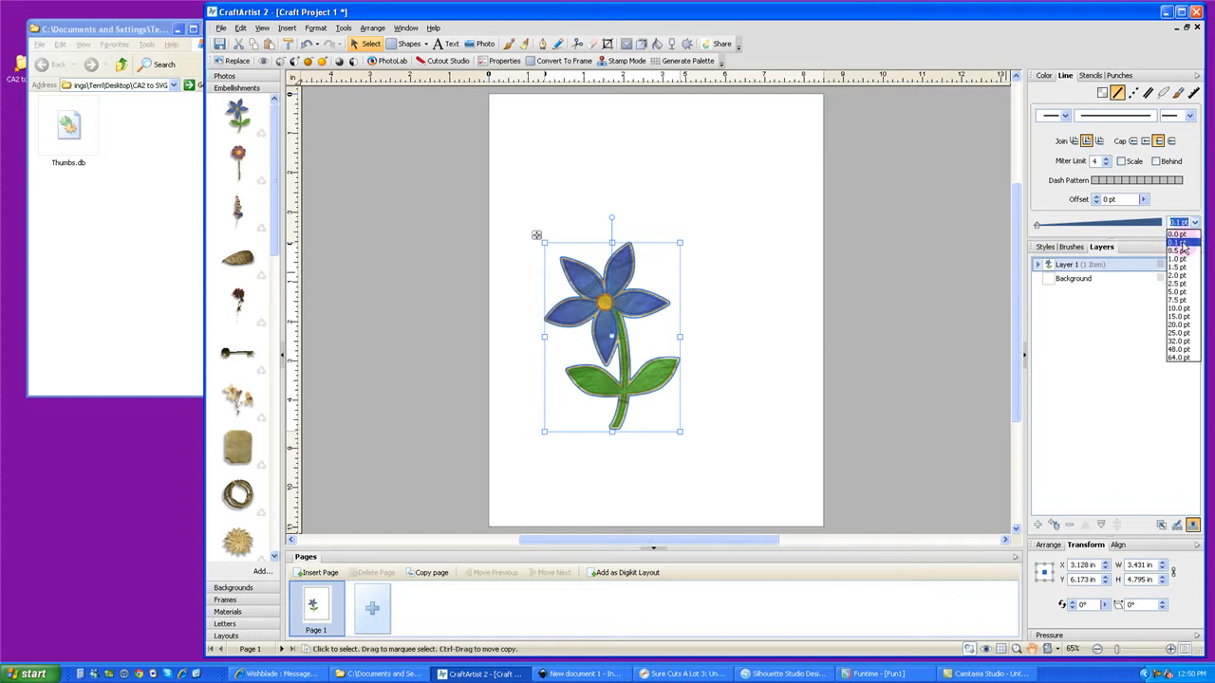
{"action": "left_click", "coordinate": [1182, 244]}
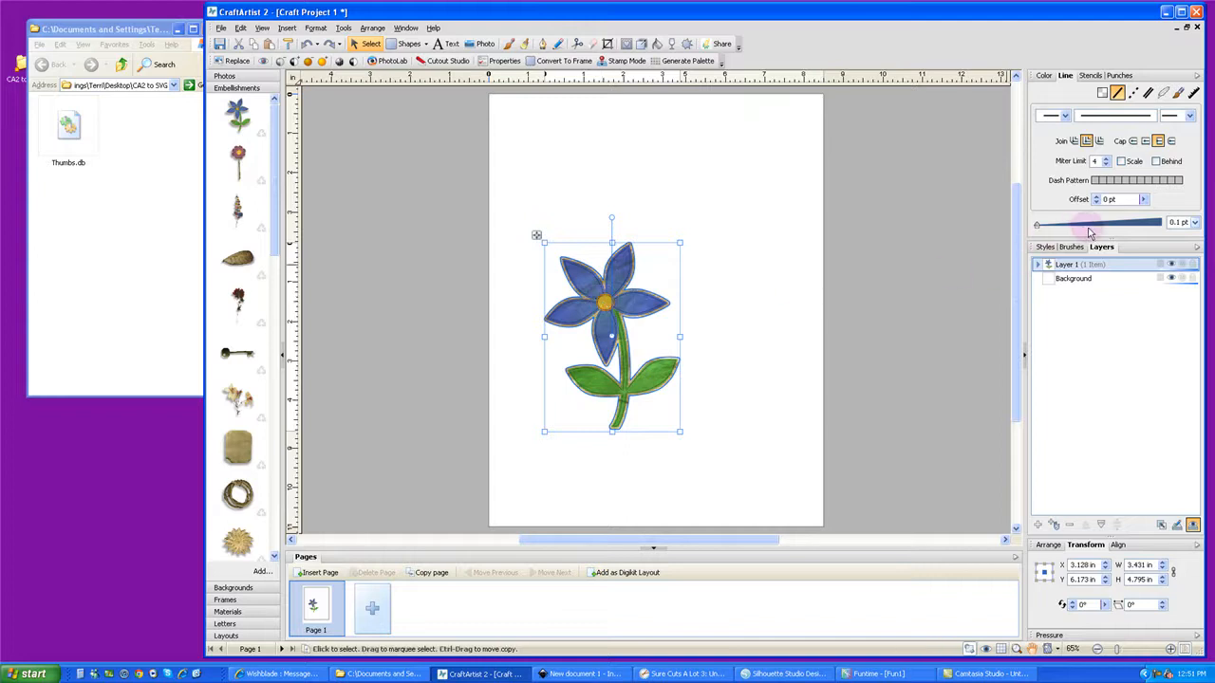
{"action": "left_click", "coordinate": [1195, 224]}
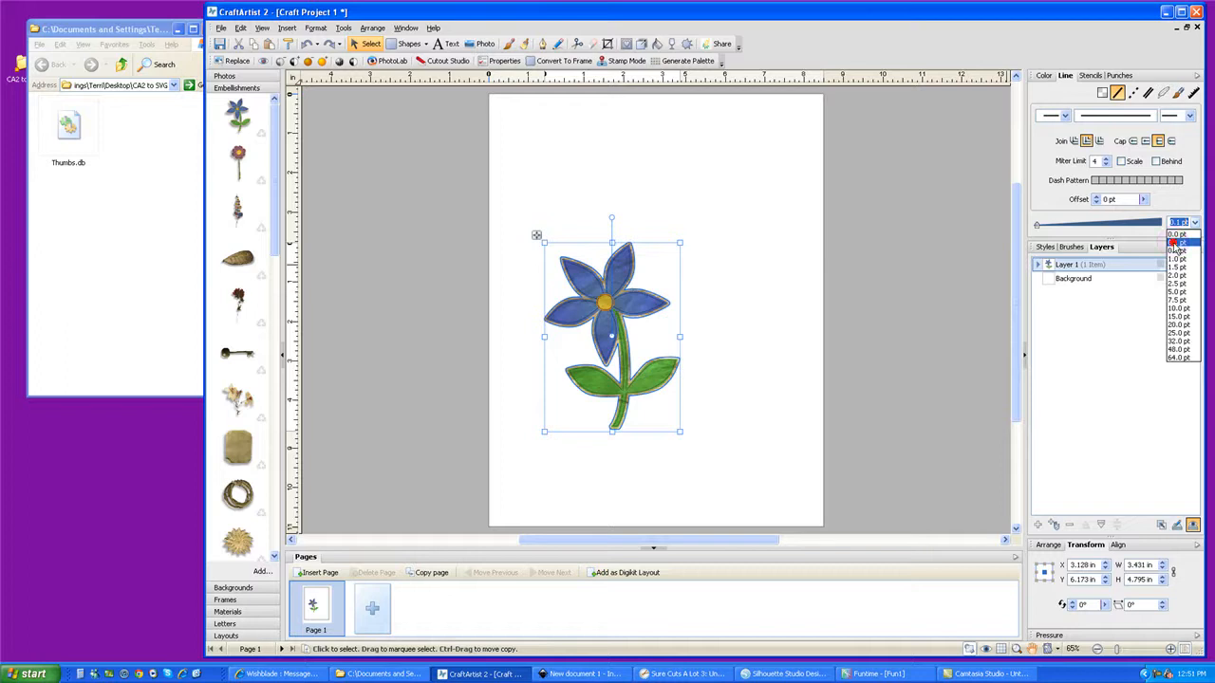
{"action": "left_click", "coordinate": [1176, 245]}
{"action": "left_click", "coordinate": [1177, 223]}
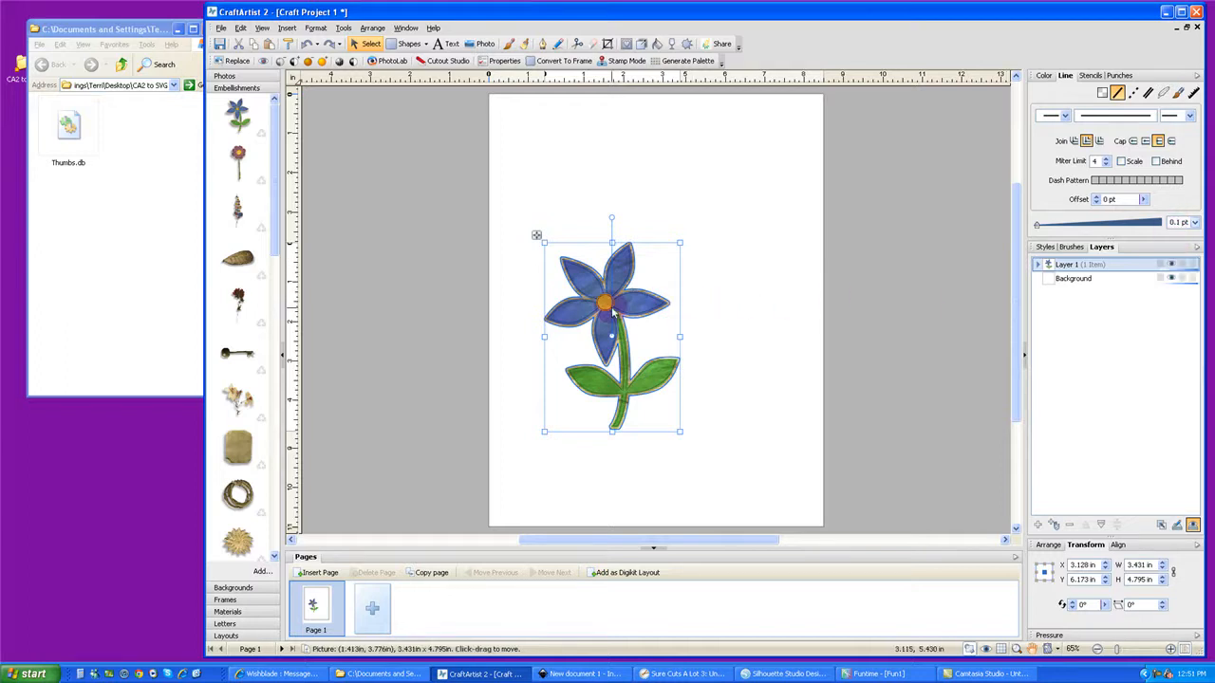
Start exporting the selected blue flower as a picture
{"action": "left_click", "coordinate": [222, 28]}
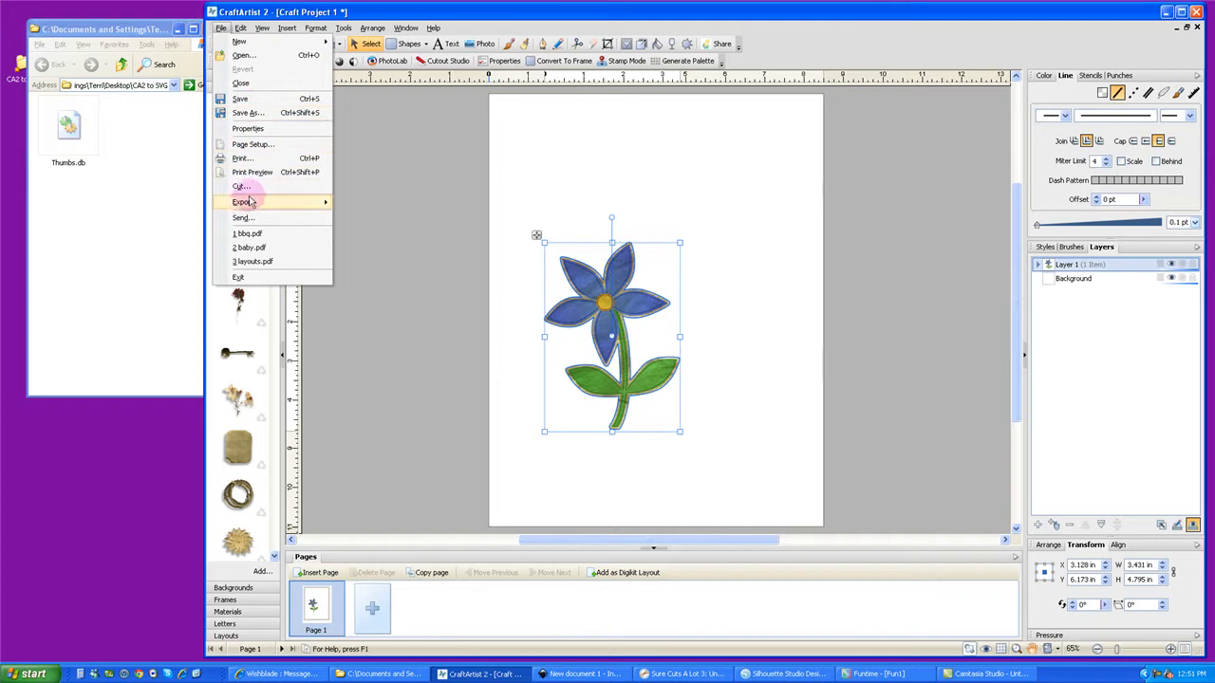
{"action": "mouse_move", "coordinate": [246, 209]}
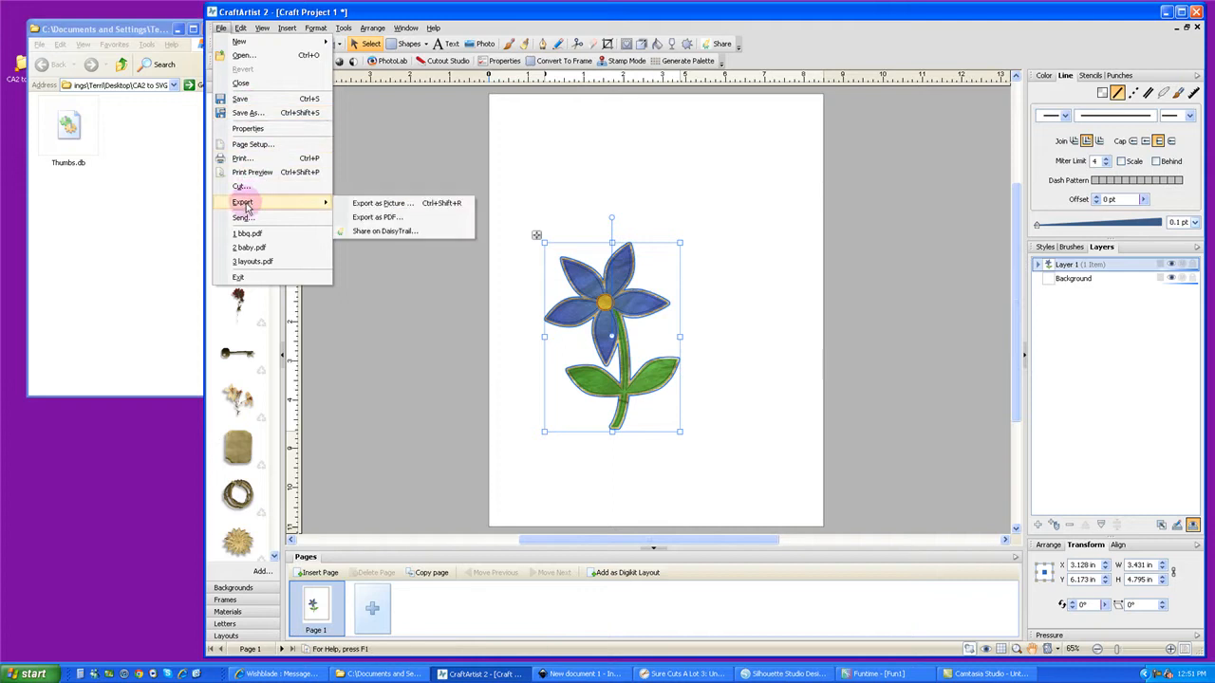
{"action": "left_click", "coordinate": [394, 208]}
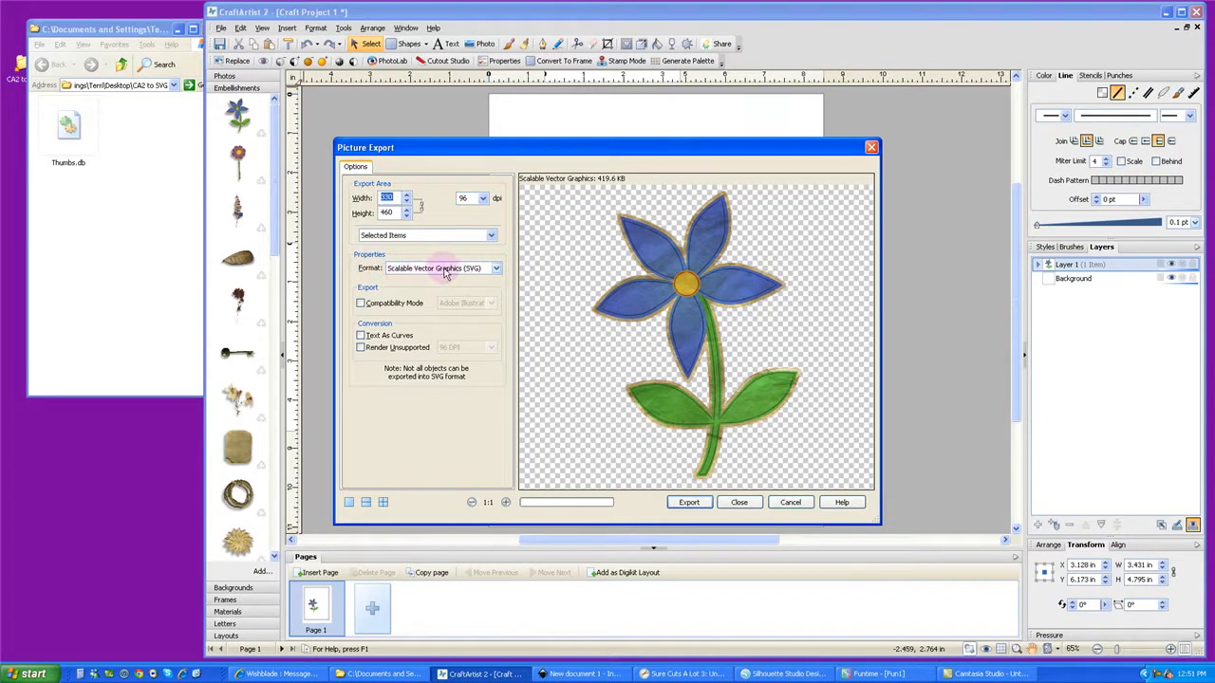
Try Portable Network Graphics (PNG) and JPEG as the export format and return it to Scalable Vector Graphics (SVG)
{"action": "left_click", "coordinate": [490, 268]}
{"action": "left_click", "coordinate": [441, 296]}
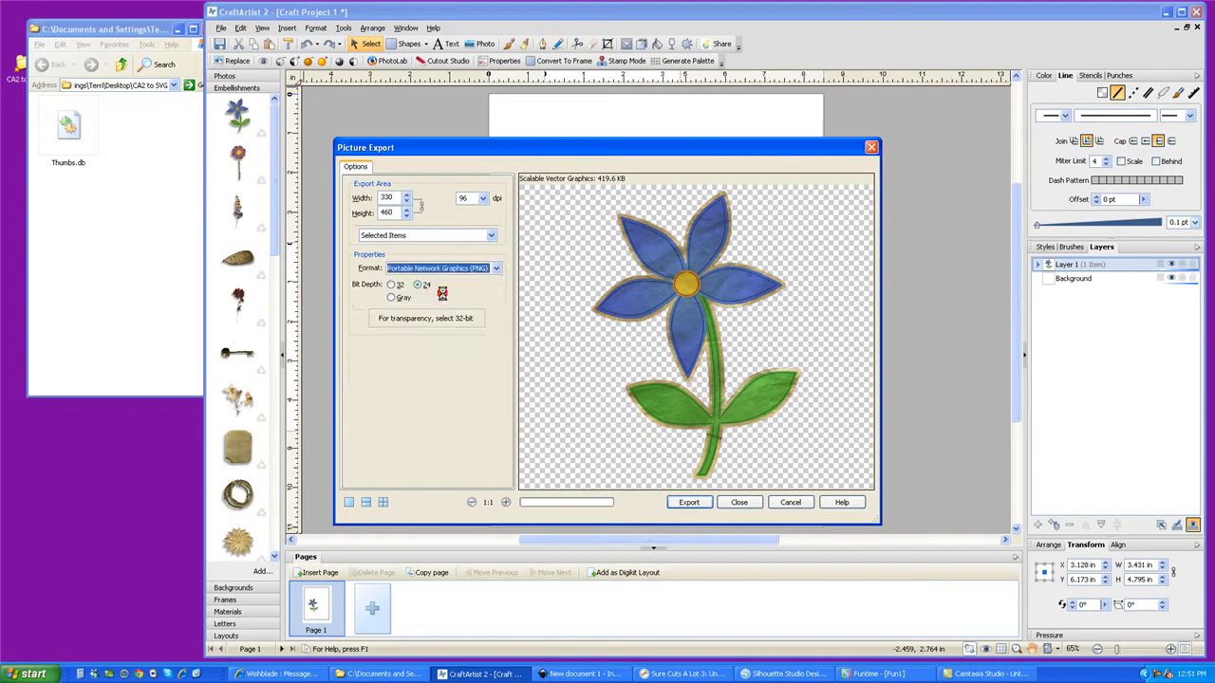
{"action": "left_click", "coordinate": [495, 269]}
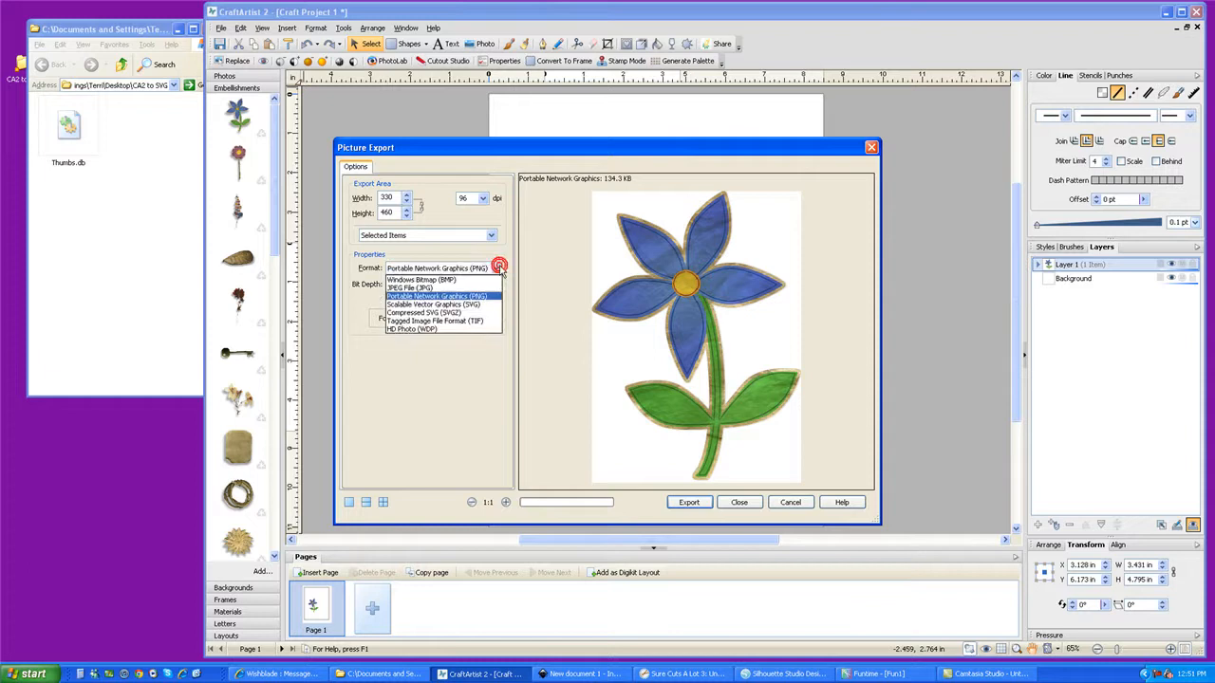
{"action": "left_click", "coordinate": [422, 287]}
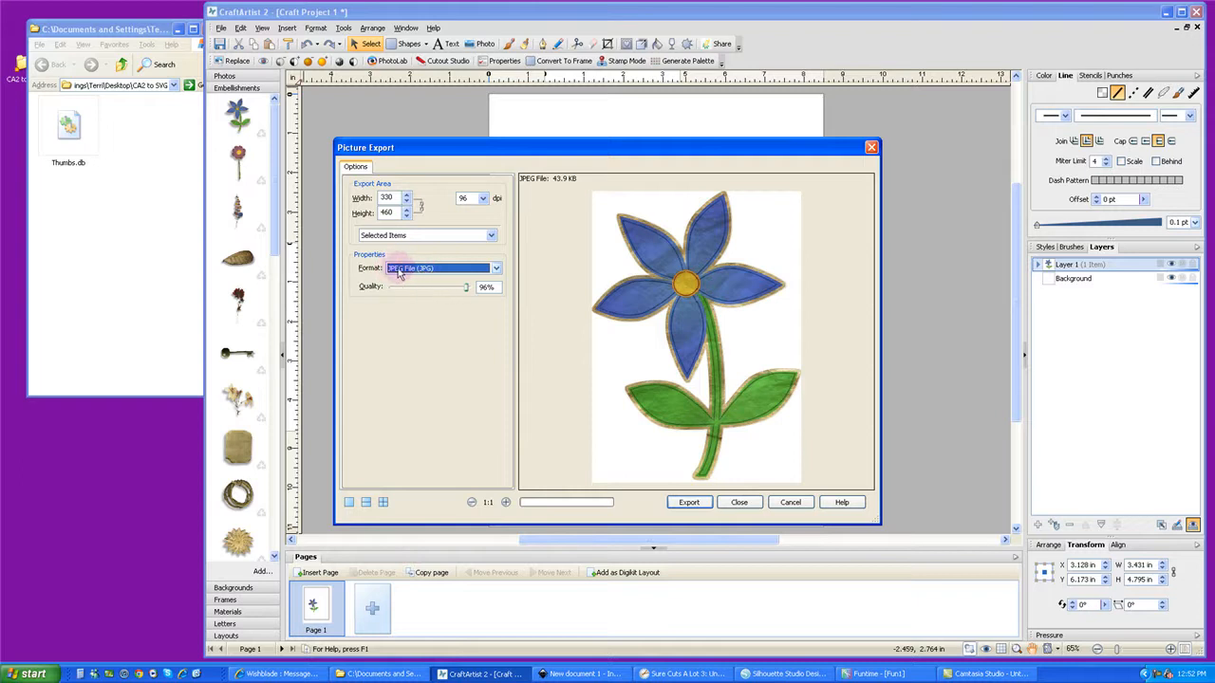
{"action": "left_click", "coordinate": [495, 269]}
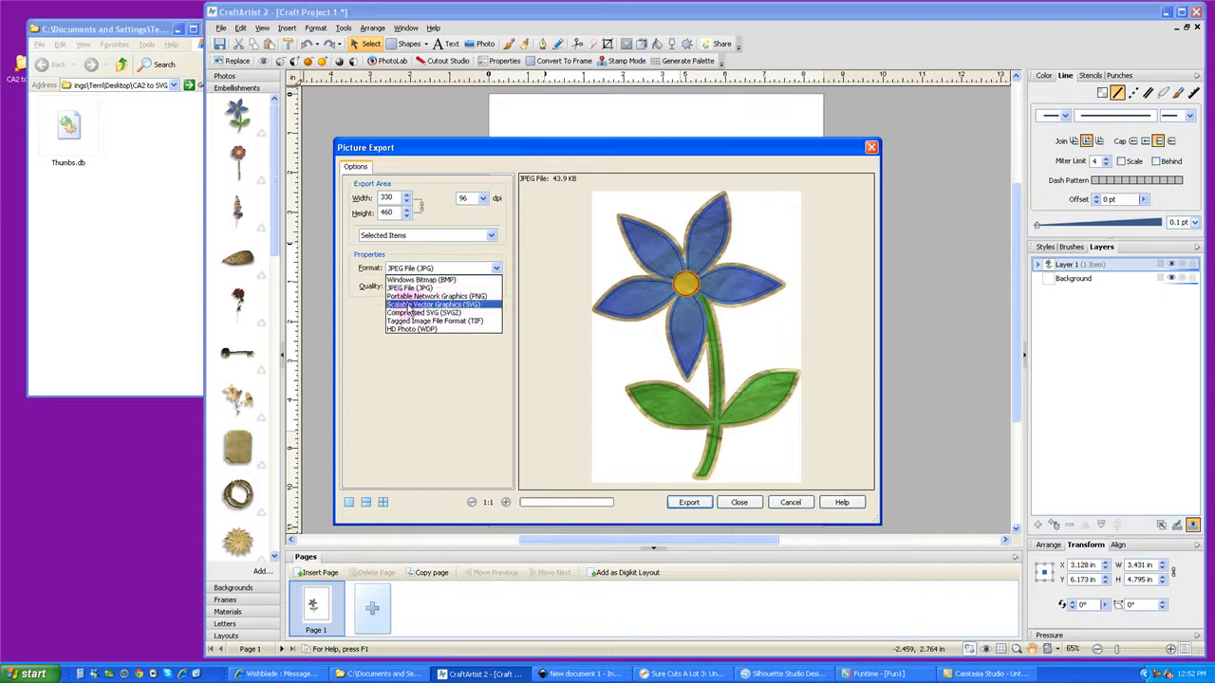
{"action": "left_click", "coordinate": [475, 304]}
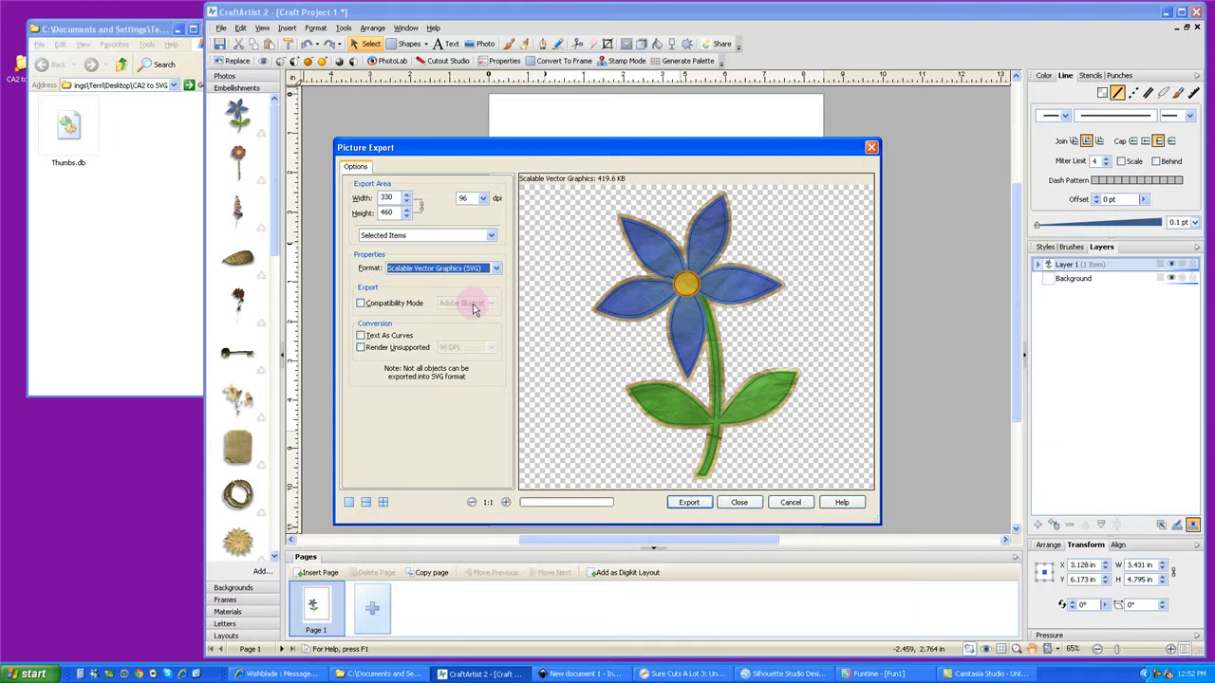
Set the export resolution to 96 dpi, try Page as the export area and return it to Selected Items
{"action": "left_click", "coordinate": [484, 200]}
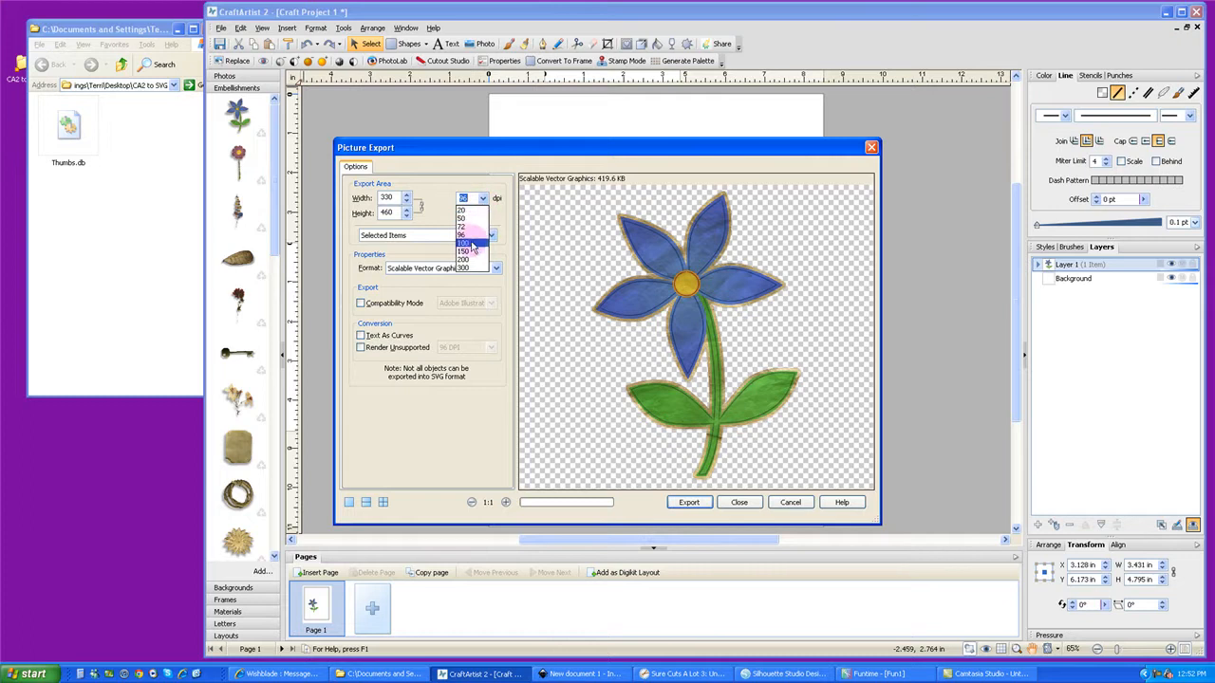
{"action": "left_click", "coordinate": [462, 235]}
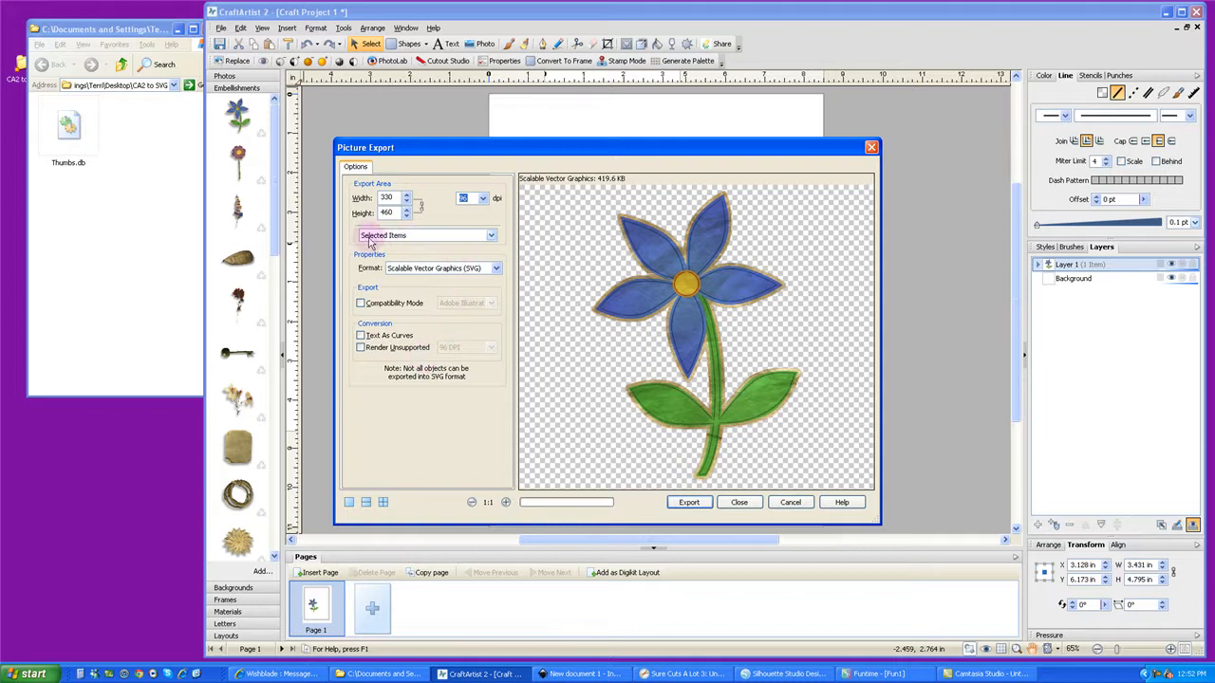
{"action": "left_click", "coordinate": [492, 236]}
{"action": "left_click", "coordinate": [386, 254]}
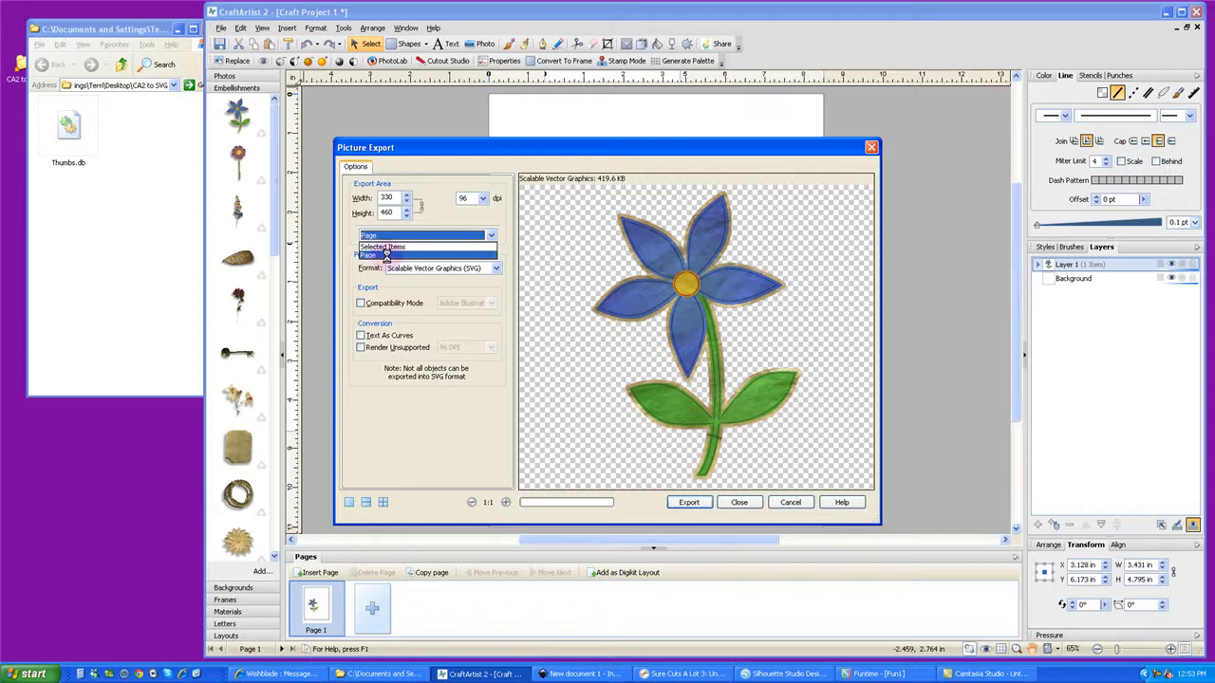
{"action": "left_click", "coordinate": [386, 255]}
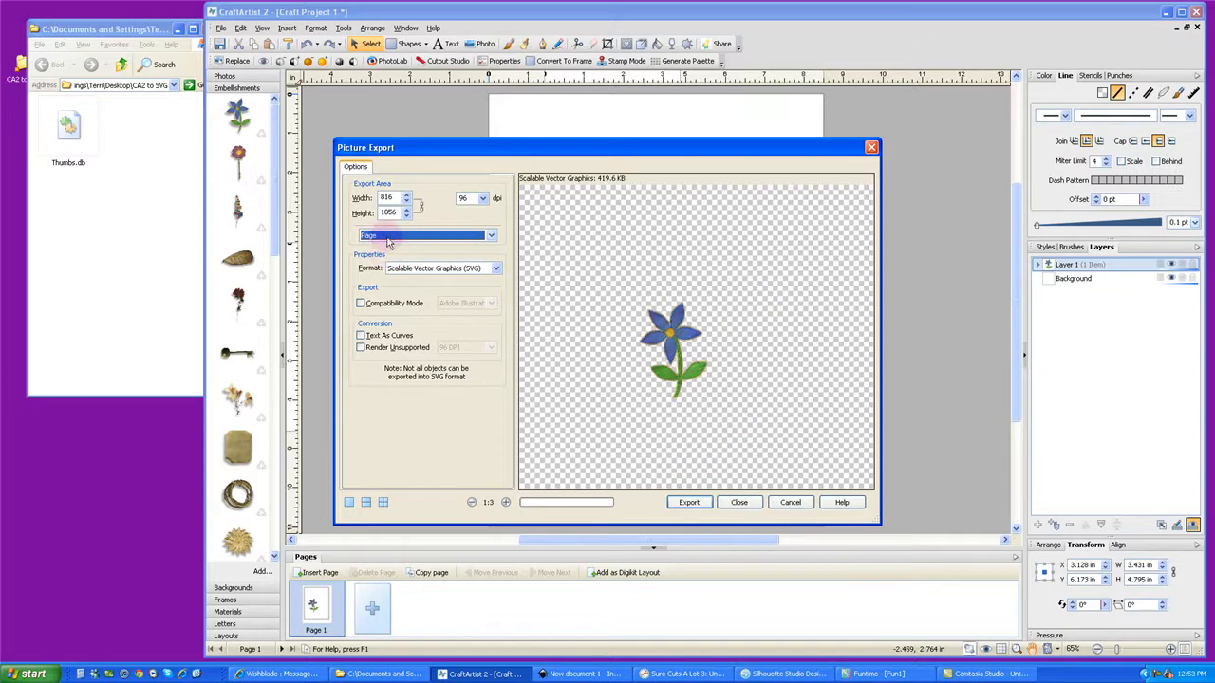
{"action": "left_click", "coordinate": [491, 237]}
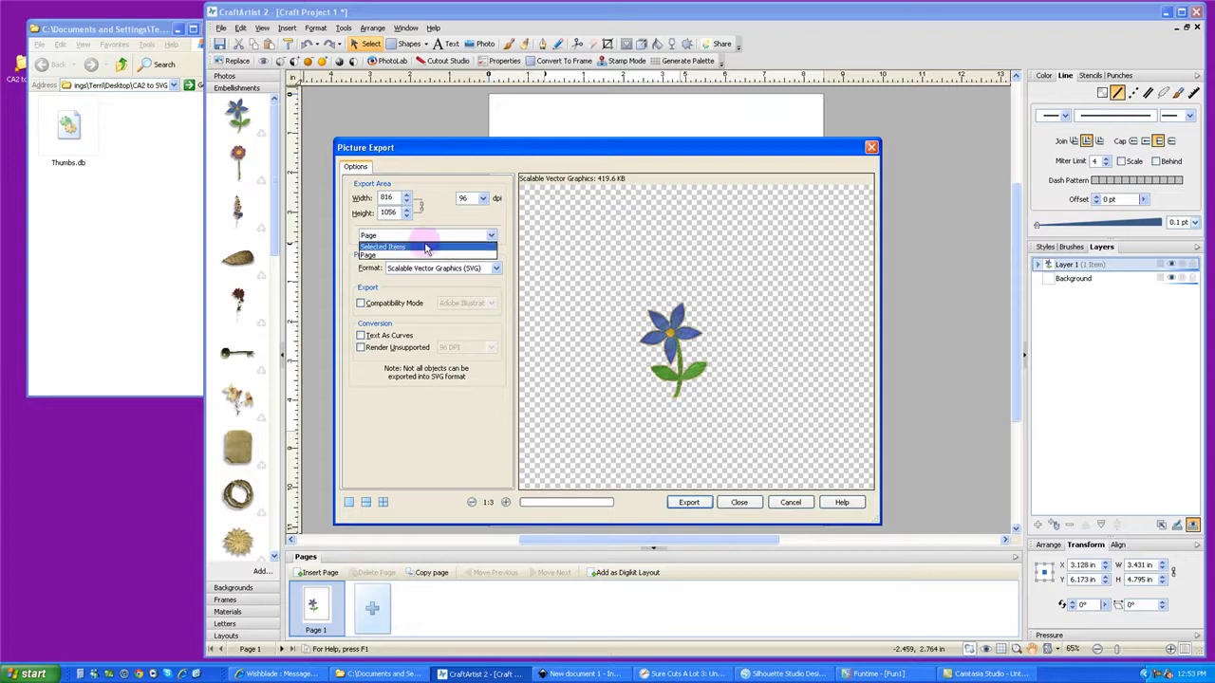
{"action": "left_click", "coordinate": [404, 247]}
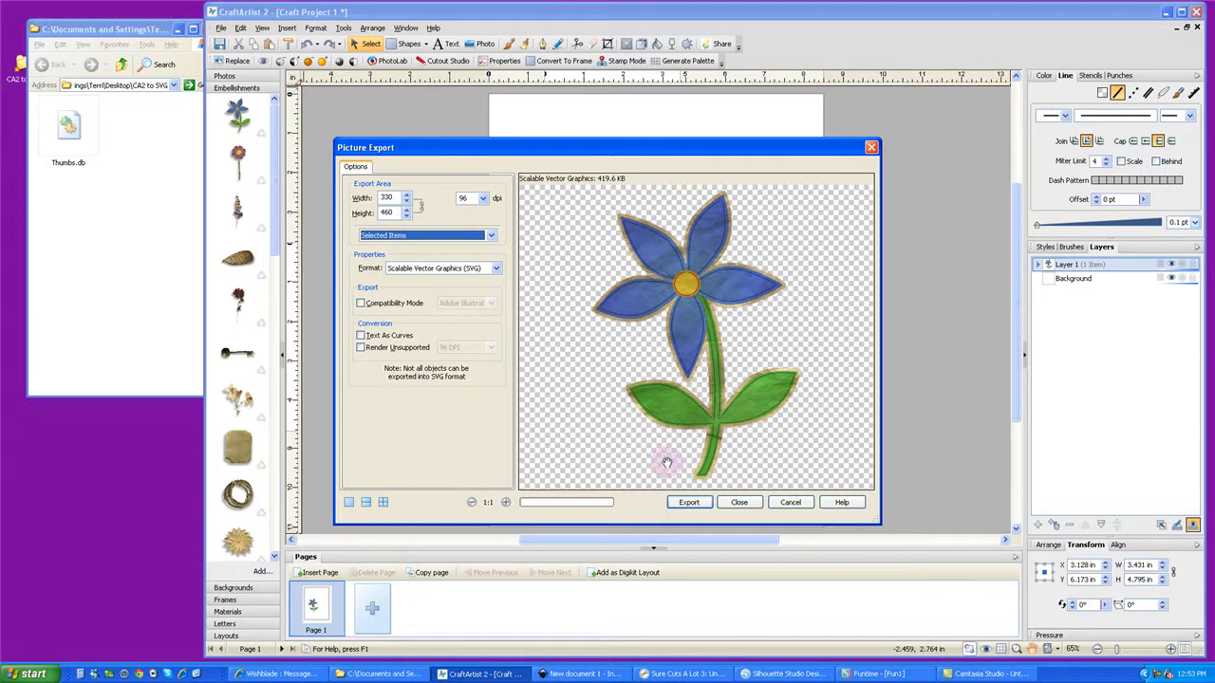
Proceed with the SVG export and choose the CA2 to SVG folder on the Desktop as its destination
{"action": "left_click", "coordinate": [688, 503]}
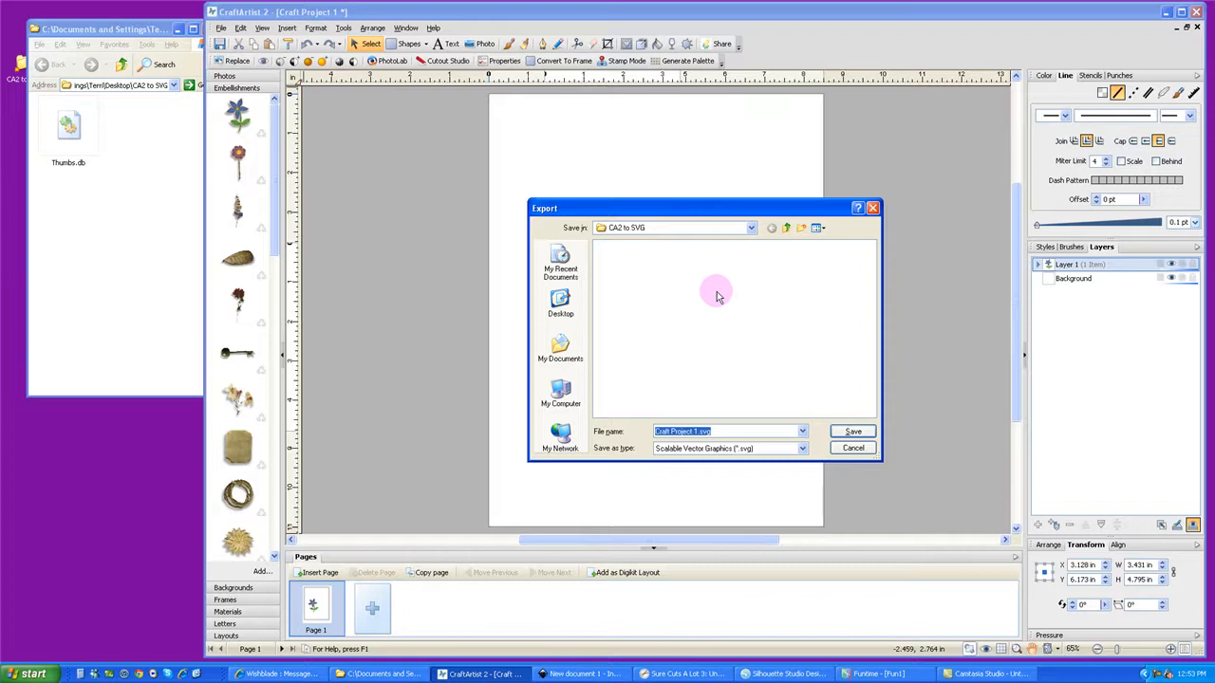
{"action": "left_click", "coordinate": [751, 228]}
{"action": "left_click", "coordinate": [750, 229]}
{"action": "left_click", "coordinate": [751, 229]}
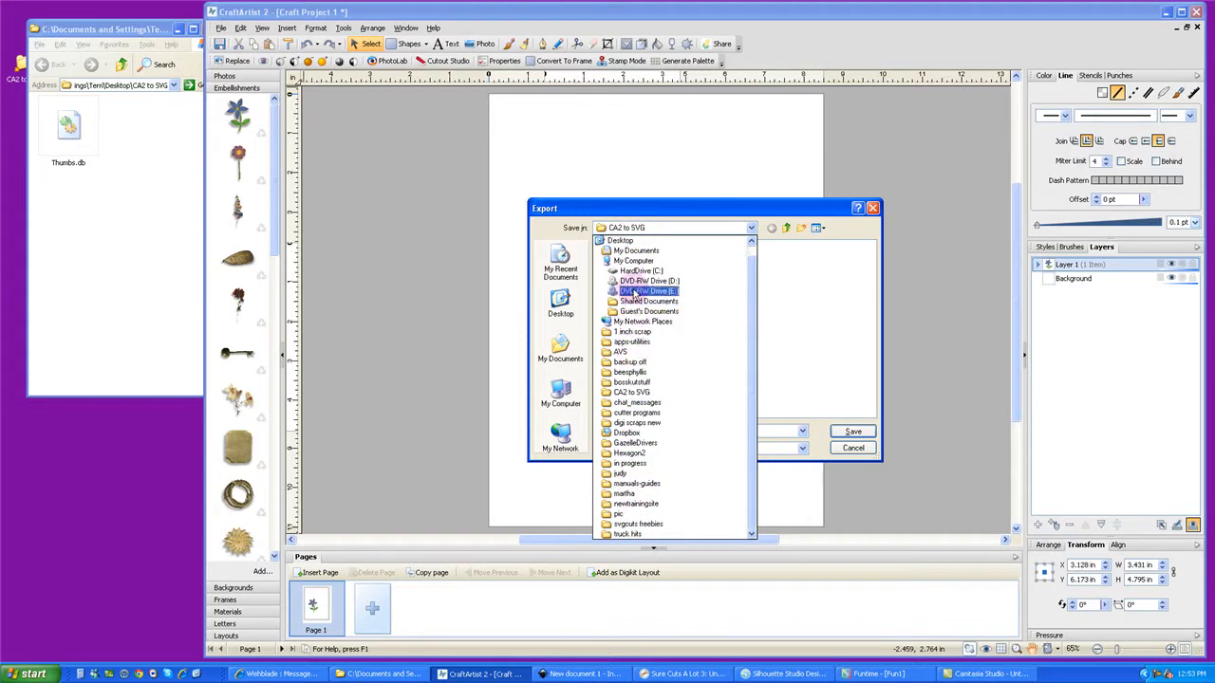
{"action": "left_click", "coordinate": [626, 239]}
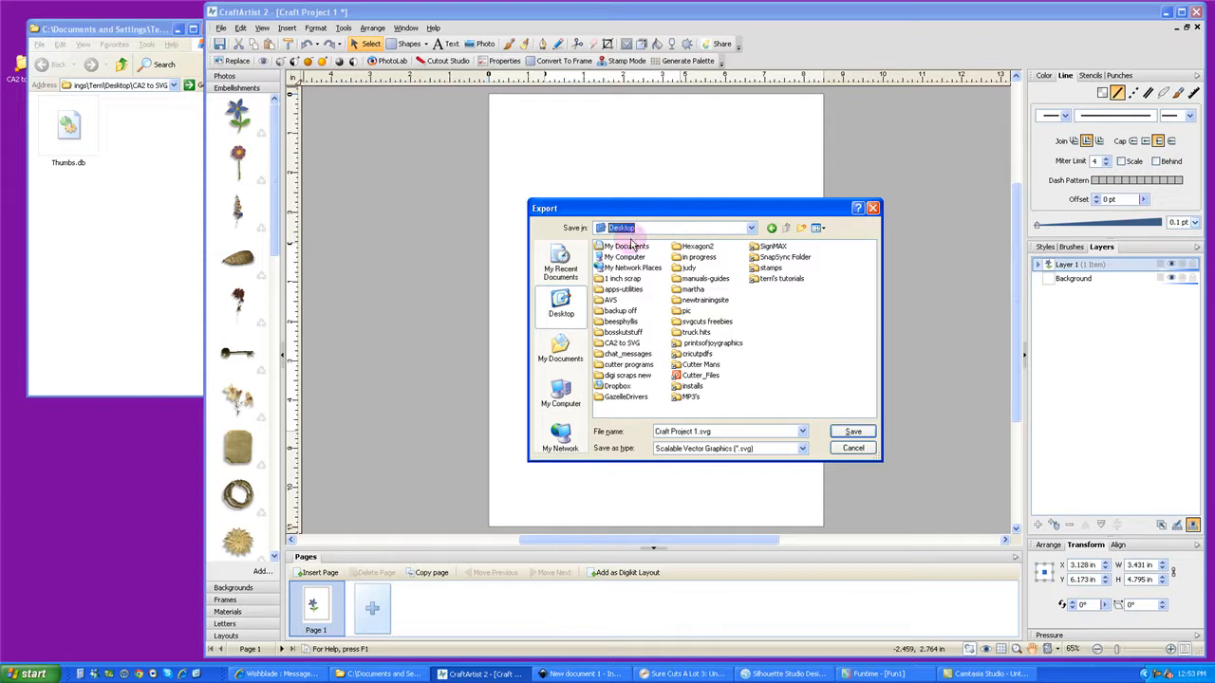
{"action": "left_click", "coordinate": [623, 343]}
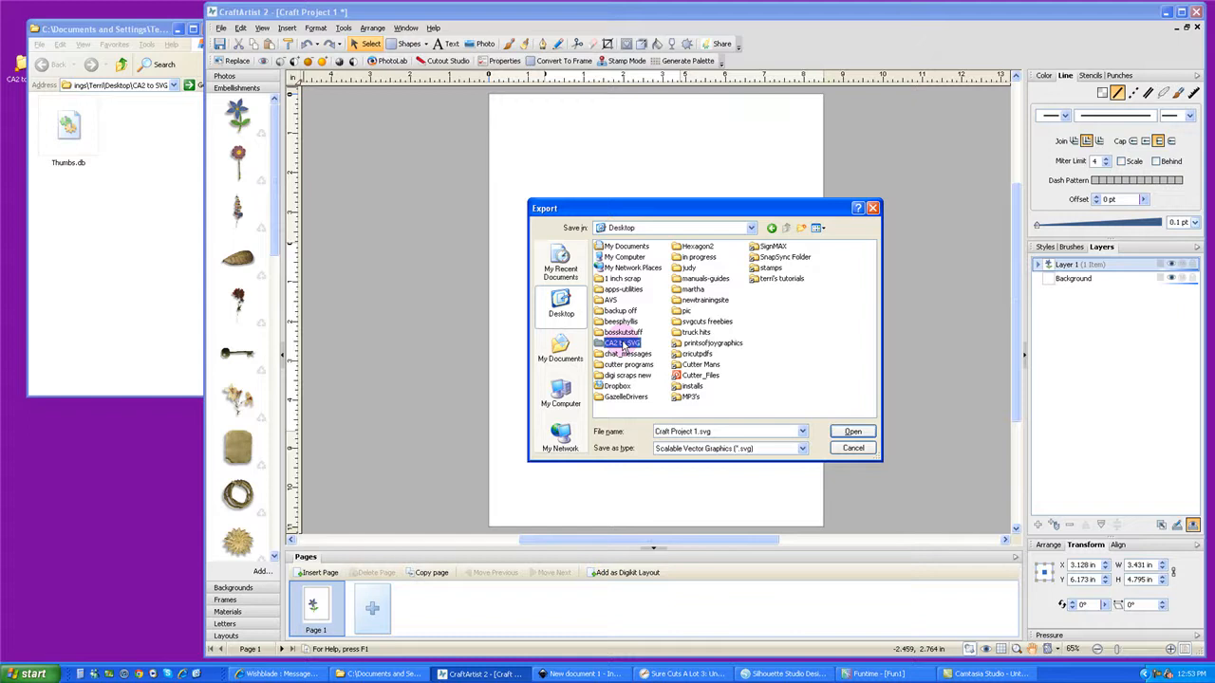
{"action": "left_click", "coordinate": [623, 344]}
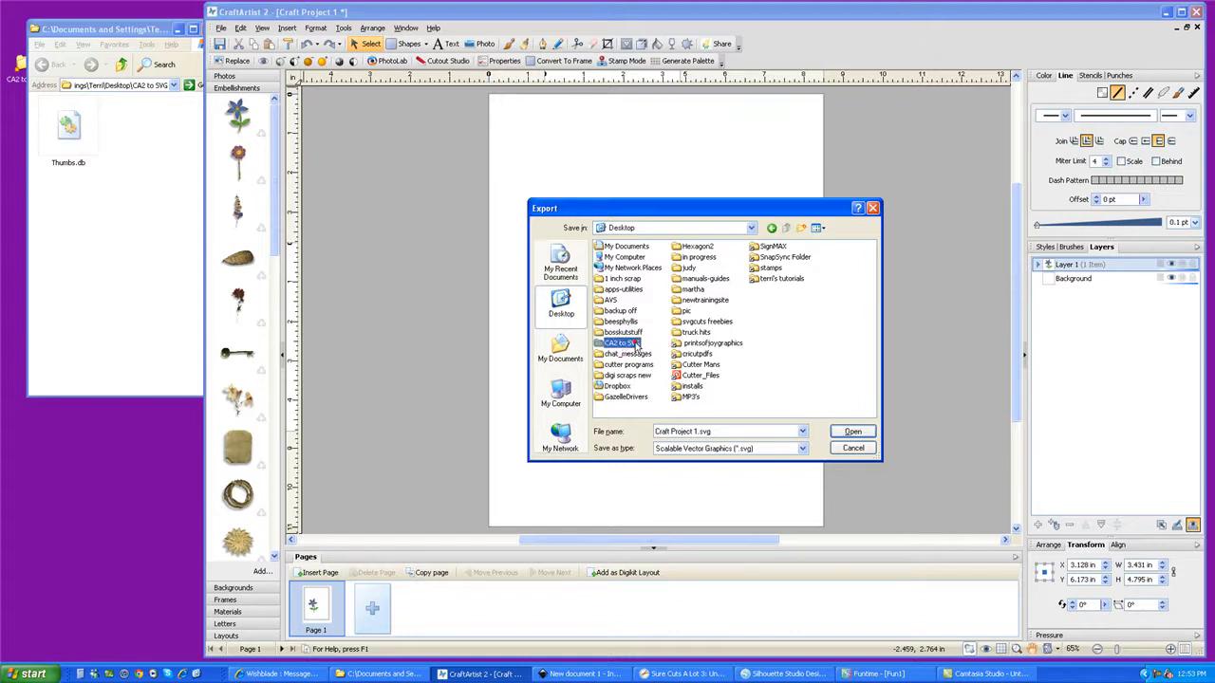
{"action": "double_click", "coordinate": [631, 344]}
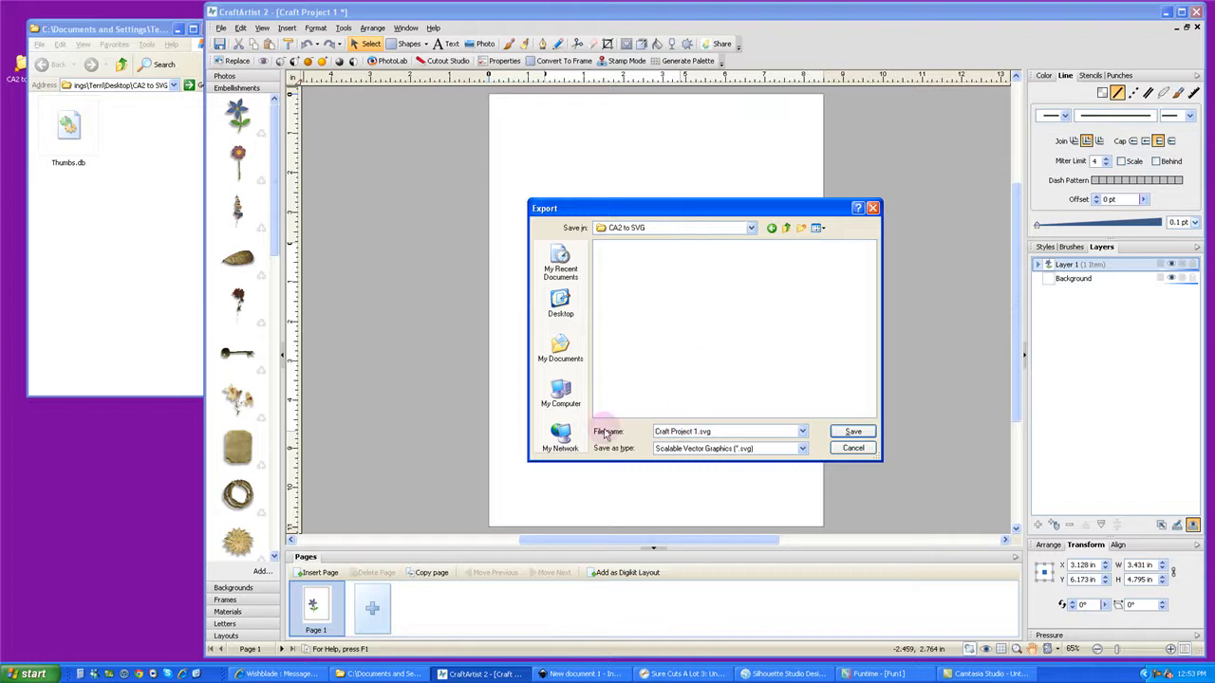
Name the exported SVG file 1 and save it
{"action": "triple_click", "coordinate": [712, 430]}
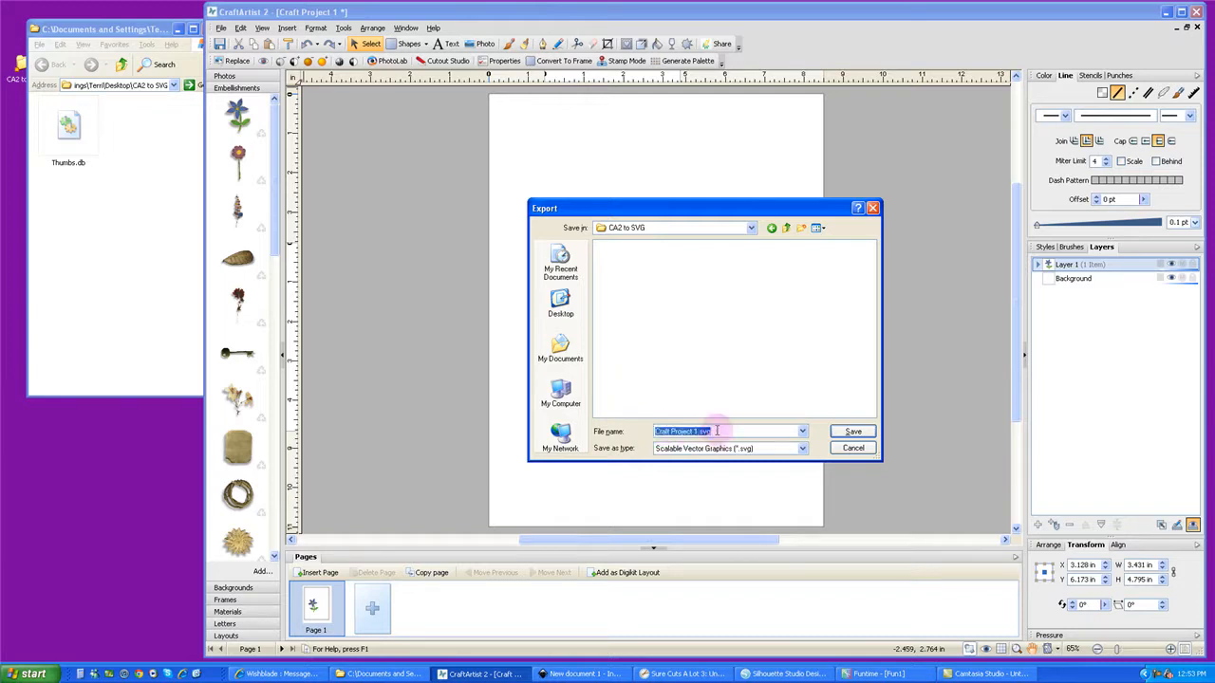
{"action": "type", "text": "1"}
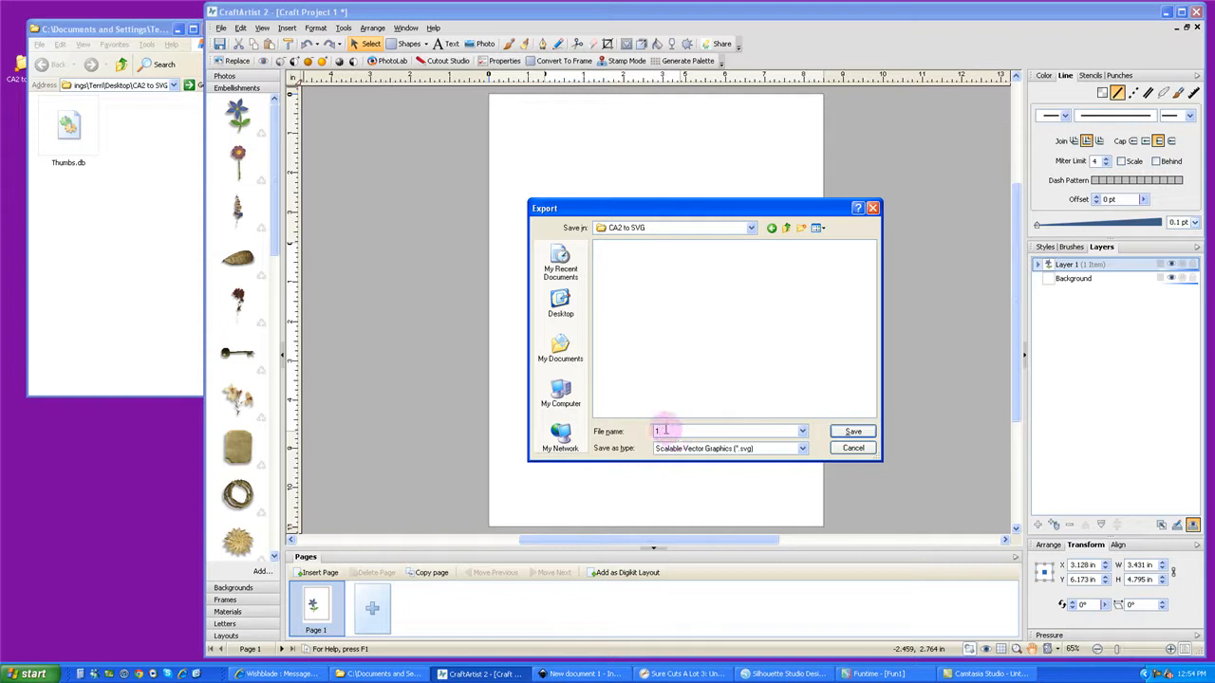
{"action": "left_click", "coordinate": [847, 433]}
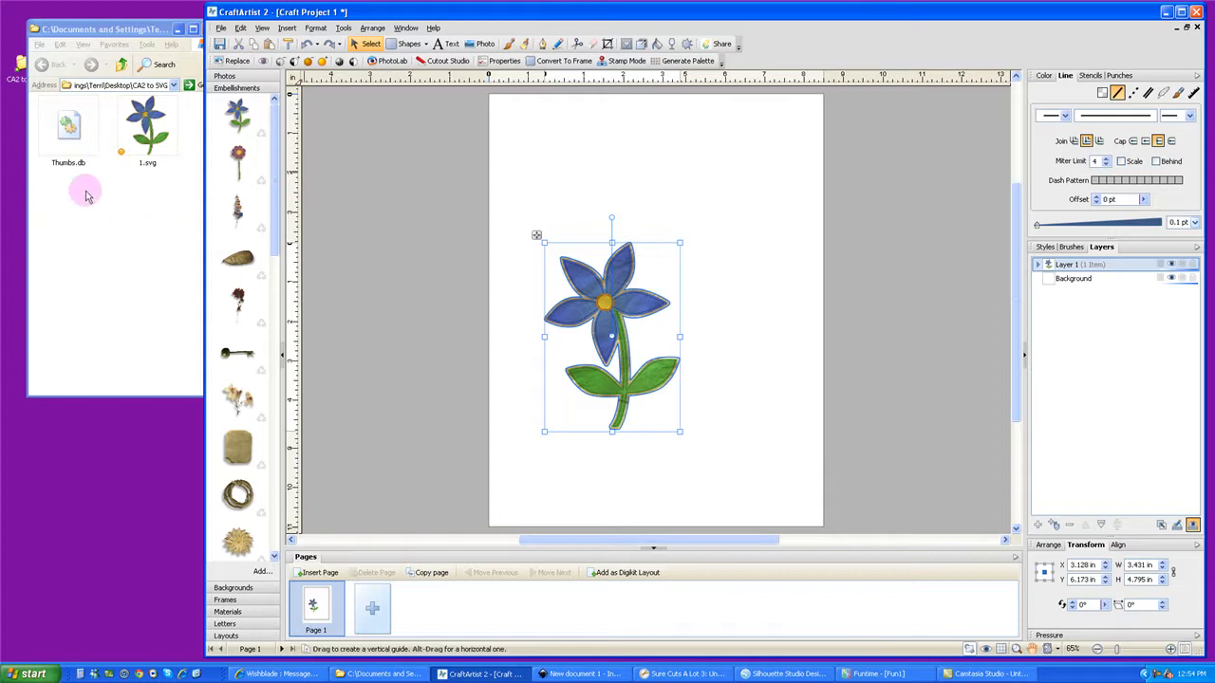
Move the CA2 to SVG folder window clear of the CraftArtist window
{"action": "left_click", "coordinate": [113, 31]}
{"action": "left_click_drag", "start_coordinate": [113, 31], "coordinate": [95, 20]}
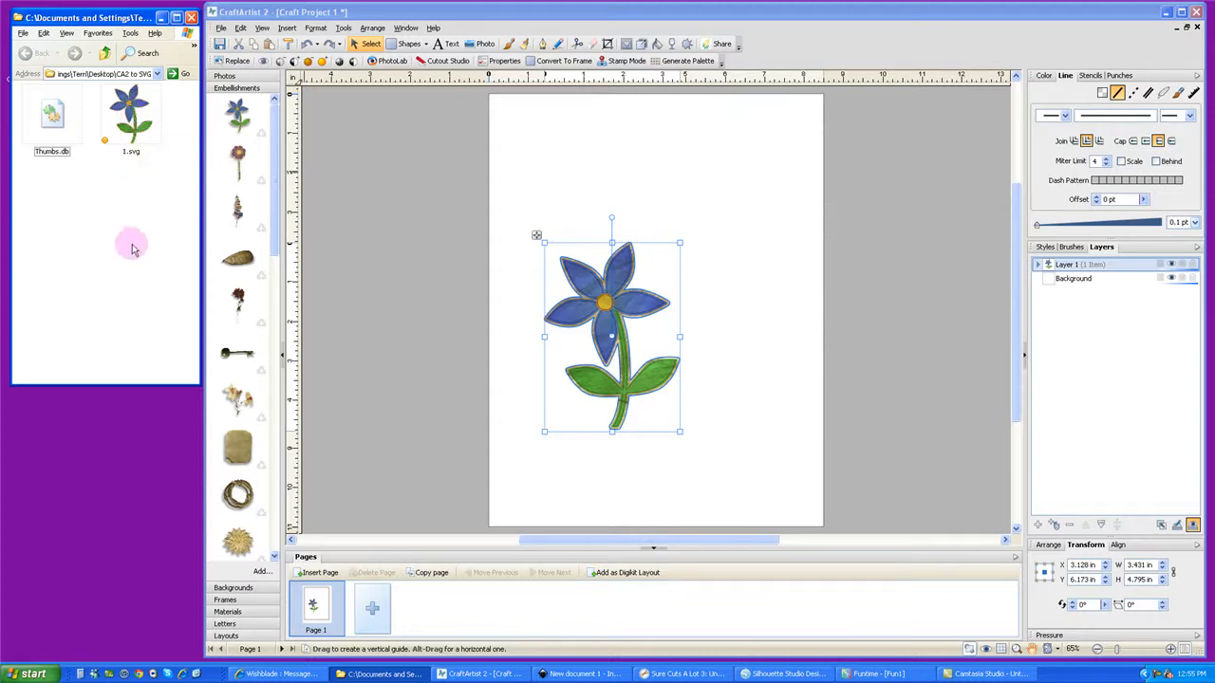
Back in CraftArtist, delete the blue flower and place the dusky-pink flower with the yellow centre on the page
{"action": "left_click", "coordinate": [600, 17]}
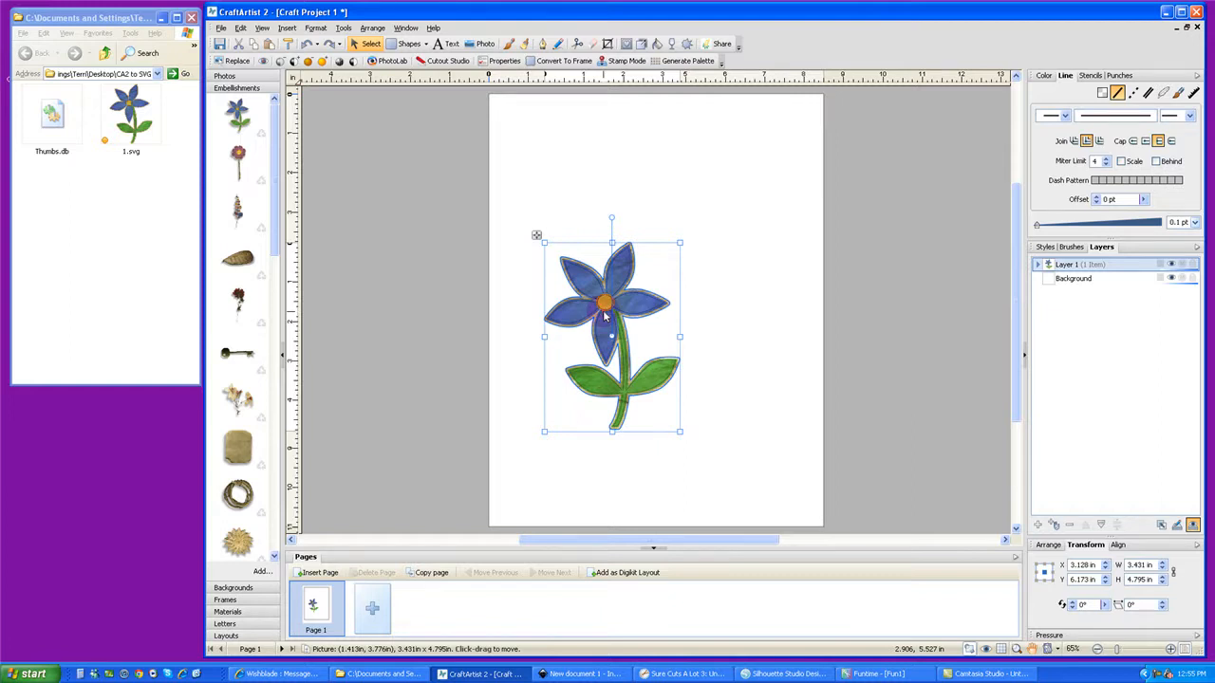
{"action": "key", "text": "Delete"}
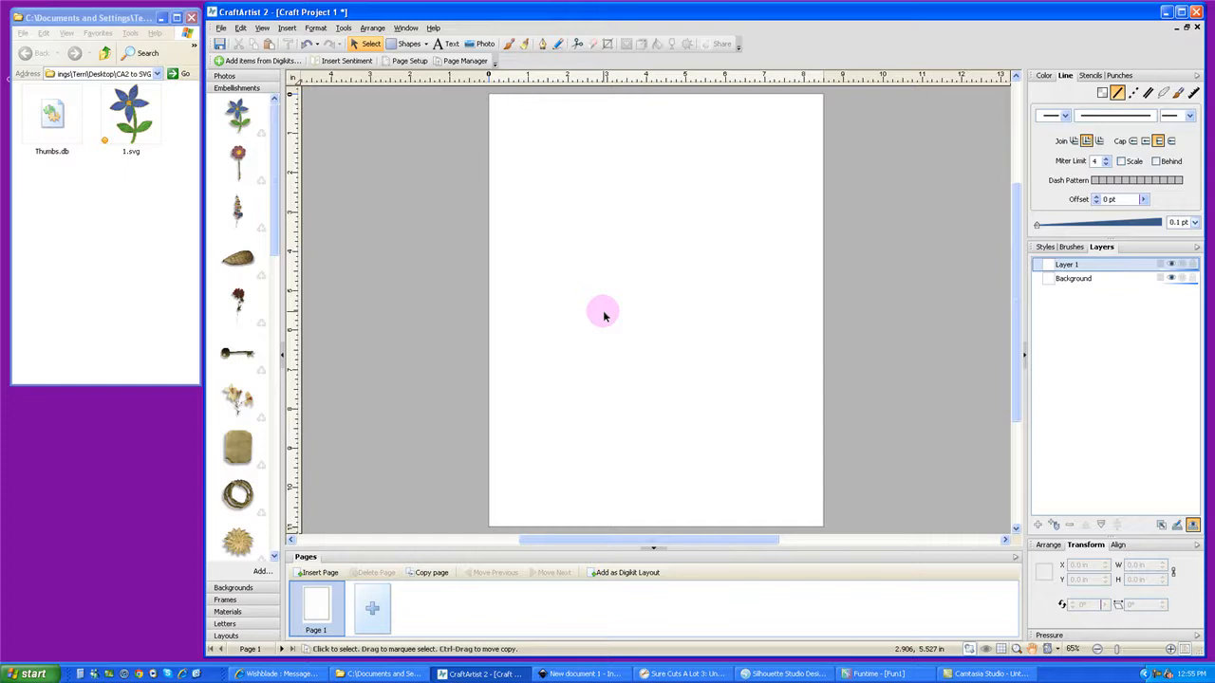
{"action": "left_click_drag", "start_coordinate": [241, 167], "coordinate": [640, 303]}
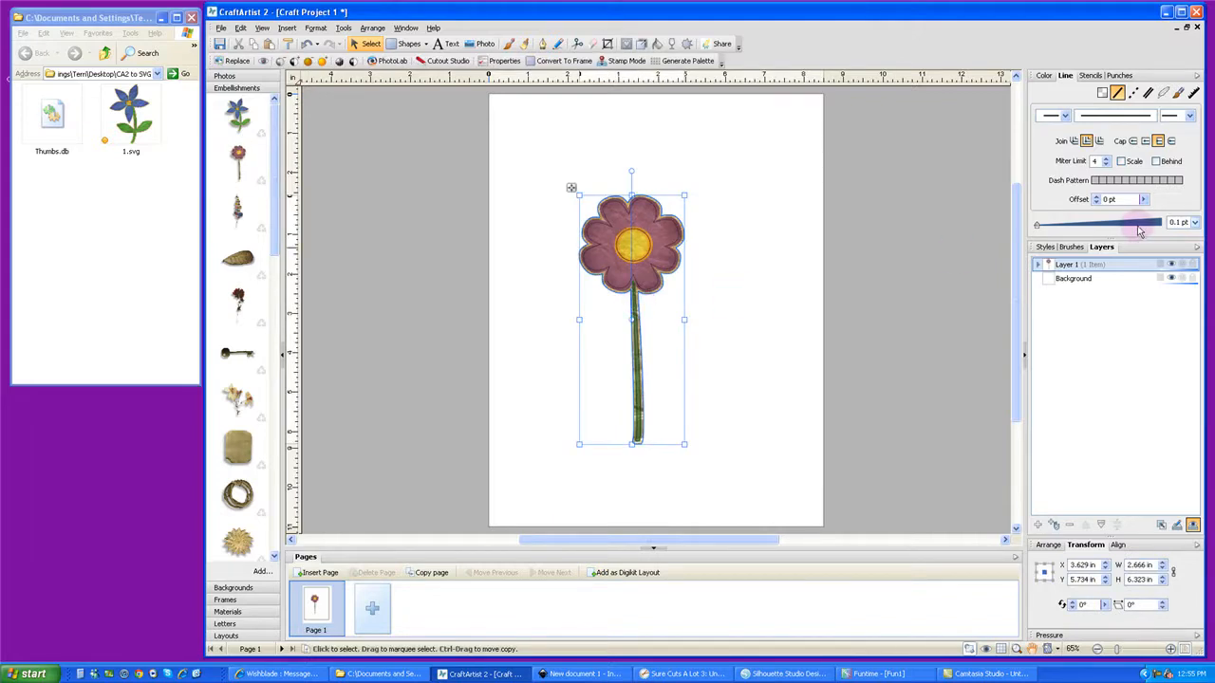
Set the line width of the dusky-pink flower to 0.1 pt
{"action": "left_click", "coordinate": [1179, 223]}
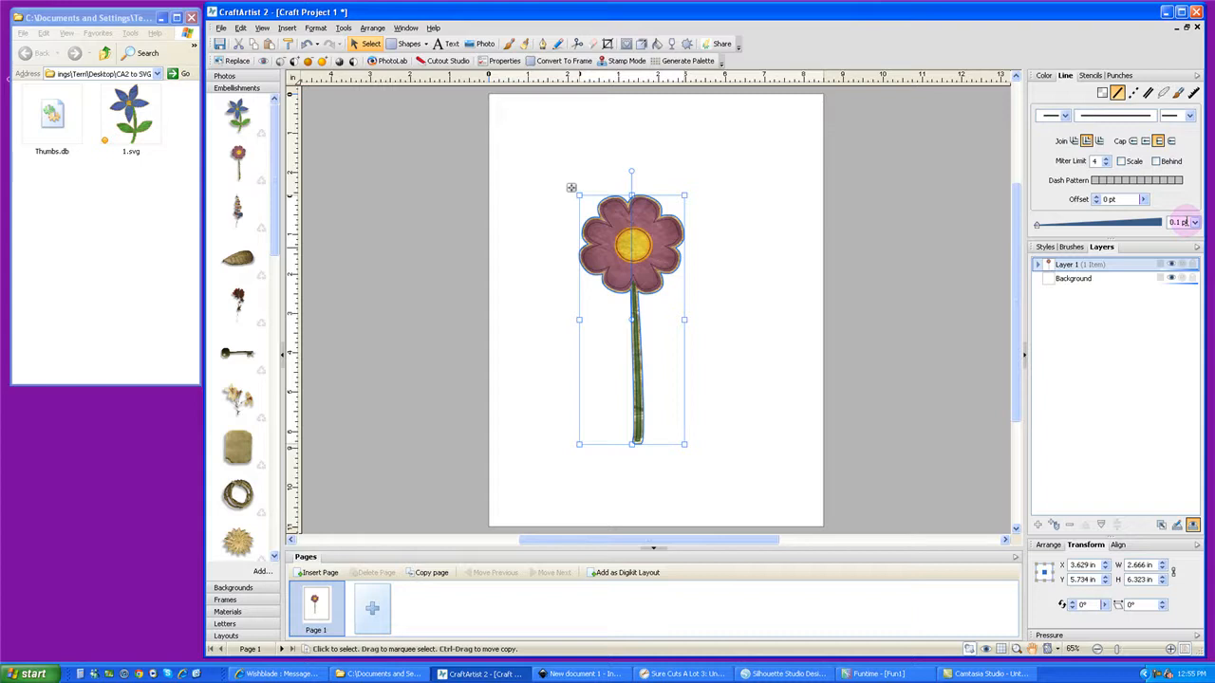
{"action": "left_click", "coordinate": [1195, 222]}
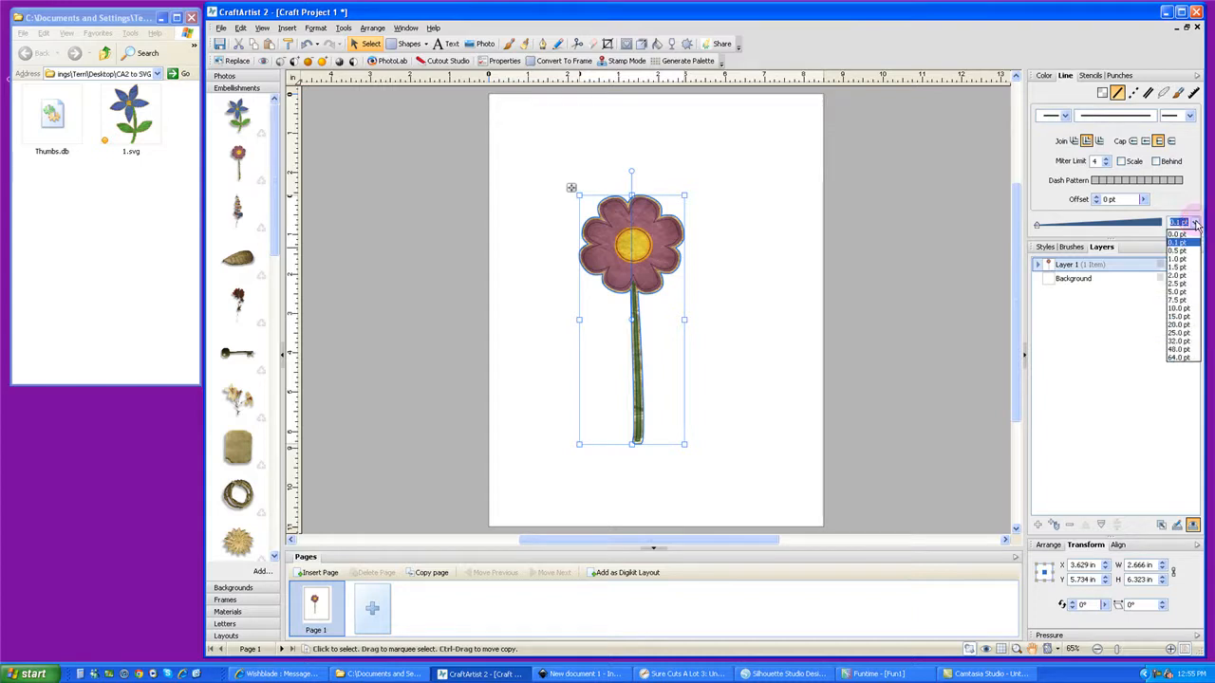
{"action": "left_click", "coordinate": [1184, 243]}
{"action": "left_click", "coordinate": [1177, 222]}
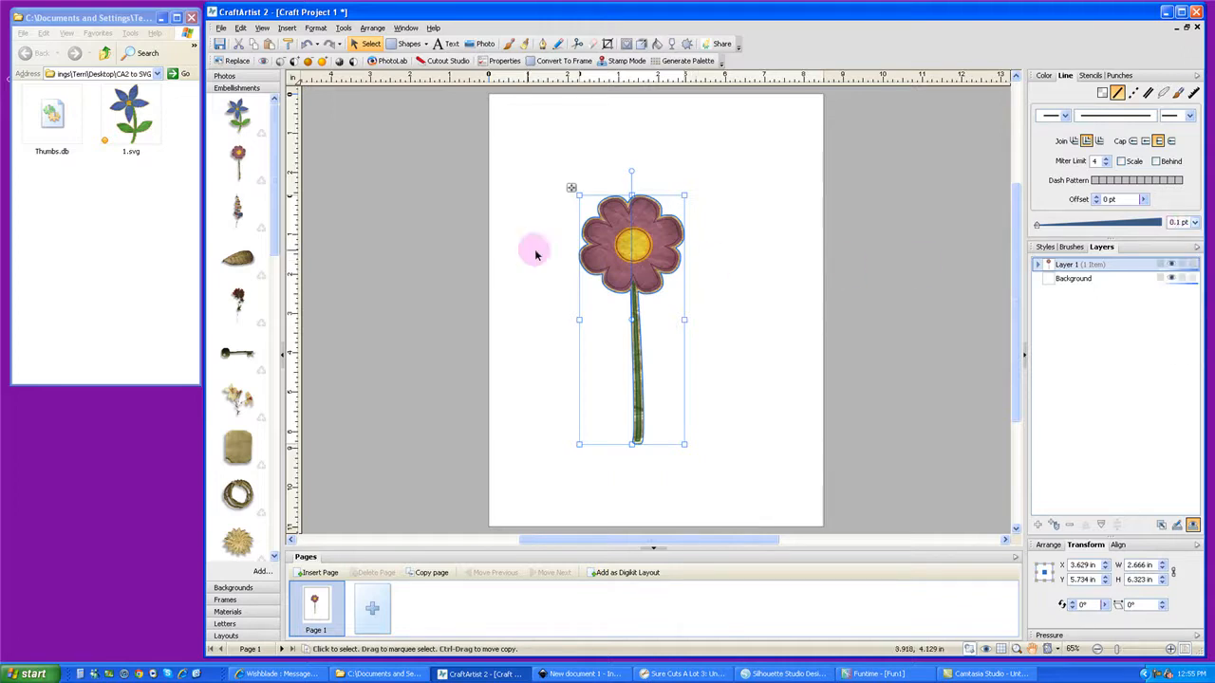
Export the dusky-pink flower as a Scalable Vector Graphics picture named 2 in the CA2 to SVG folder
{"action": "left_click", "coordinate": [220, 27]}
{"action": "mouse_move", "coordinate": [254, 203]}
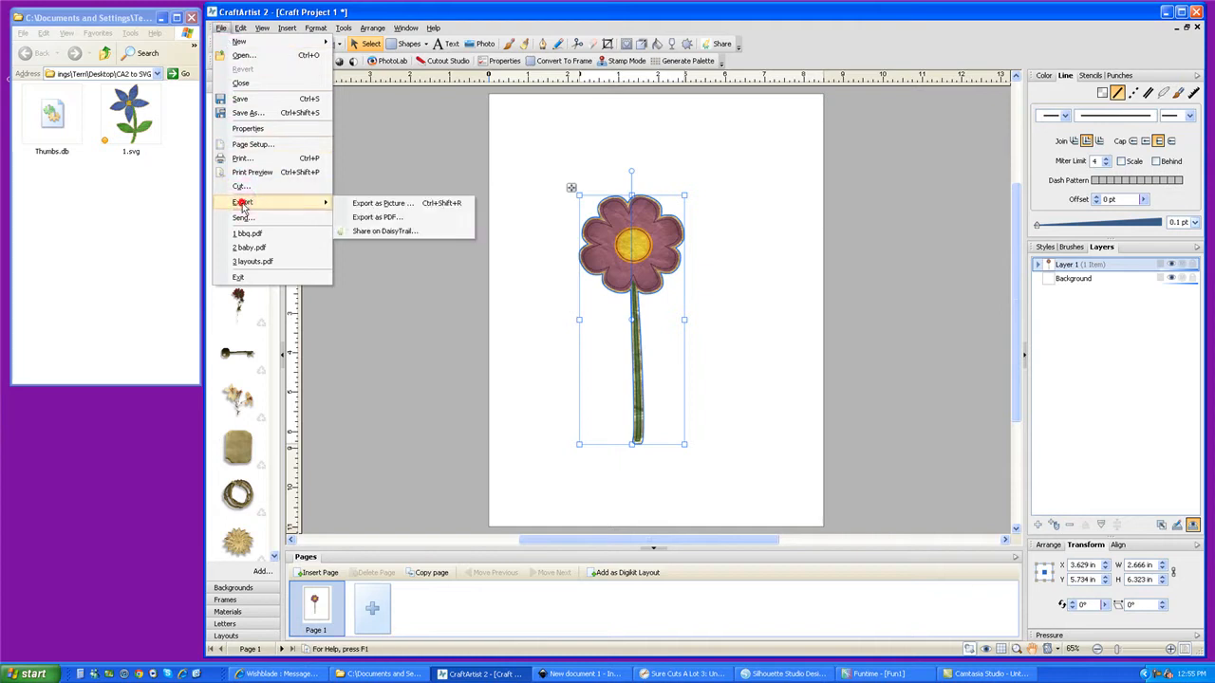
{"action": "left_click", "coordinate": [380, 205]}
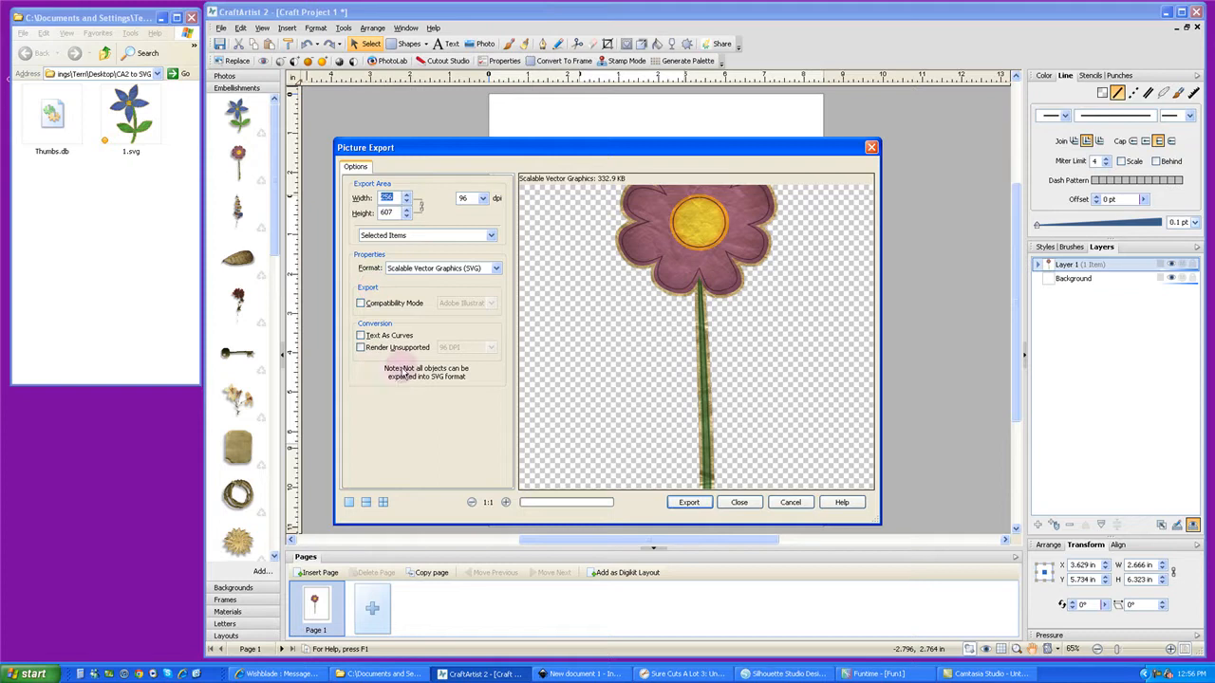
{"action": "left_click", "coordinate": [688, 504]}
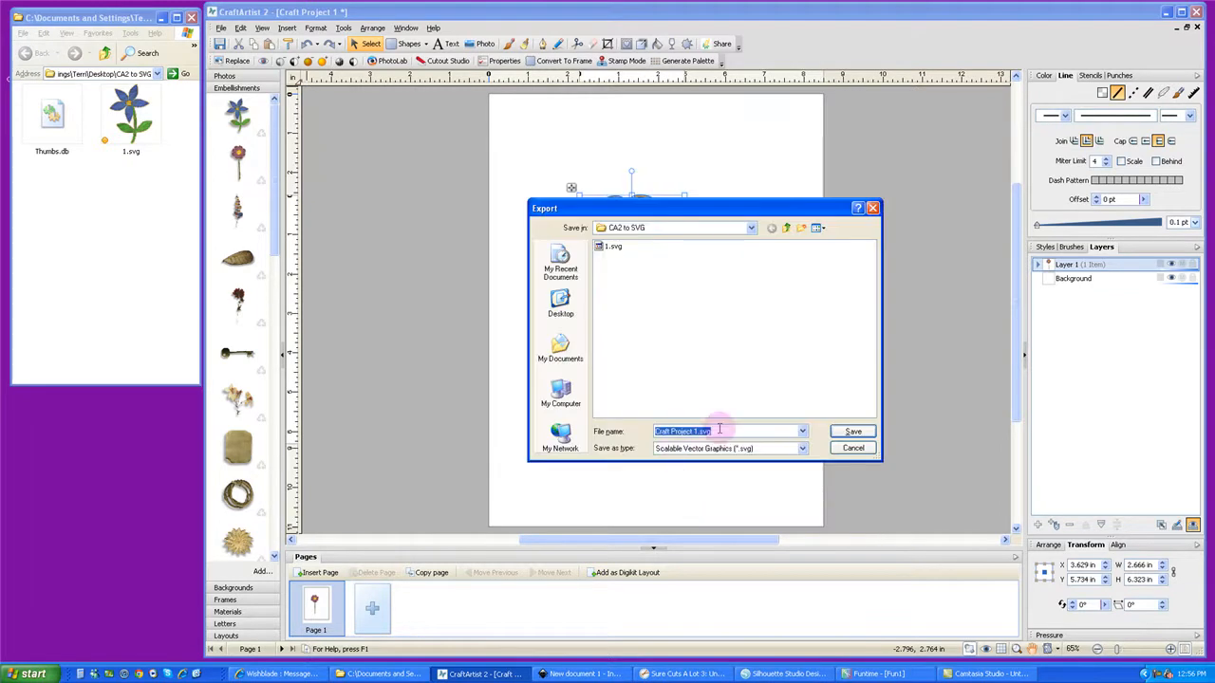
{"action": "type", "text": "2"}
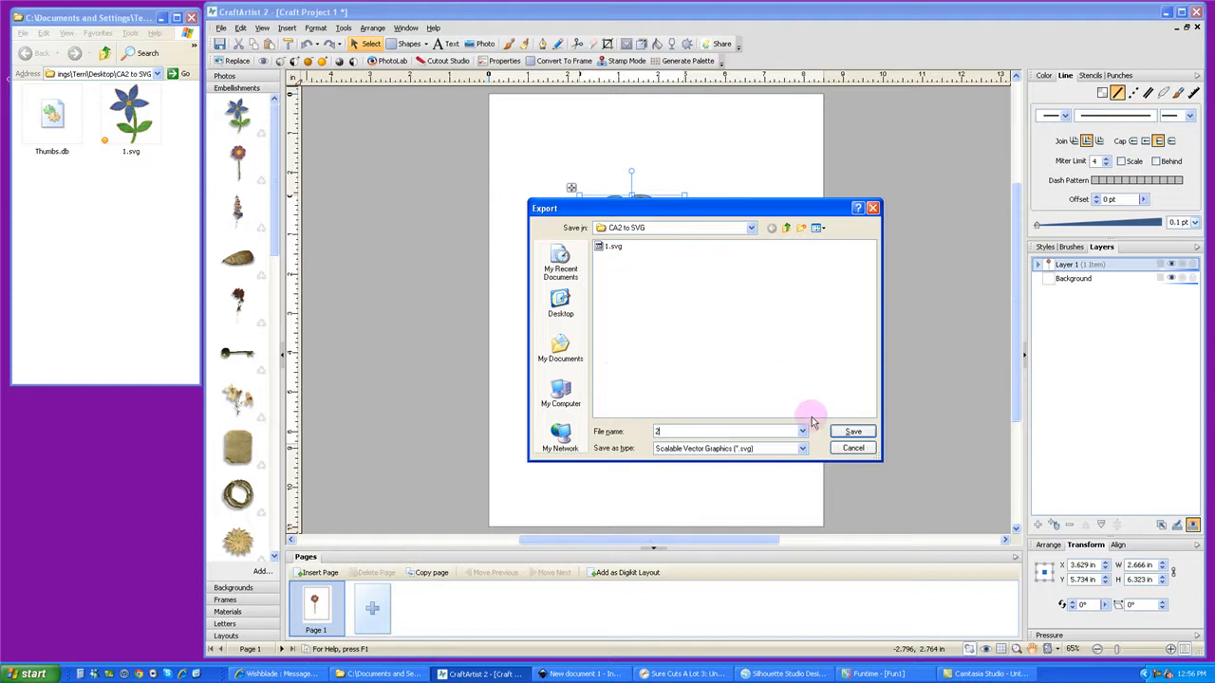
{"action": "left_click", "coordinate": [852, 433]}
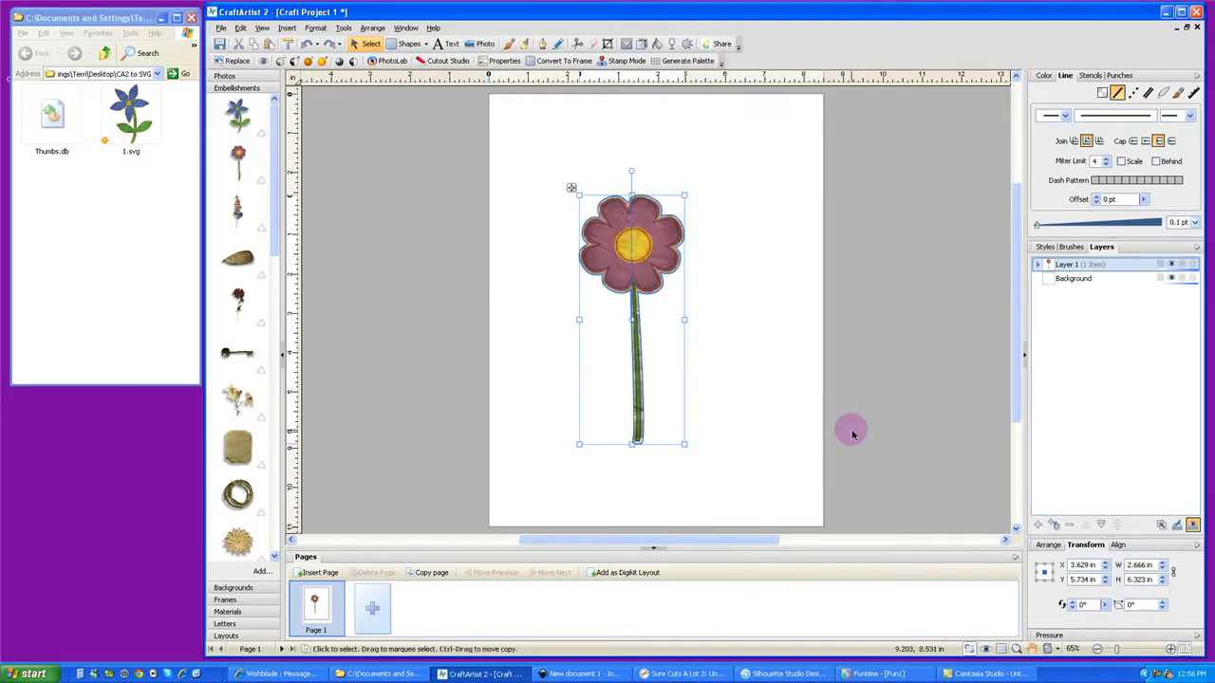
Replace the dusky-pink flower on the page with the multicoloured leafy stem and set its line width to 0.1 pt
{"action": "left_click", "coordinate": [642, 271]}
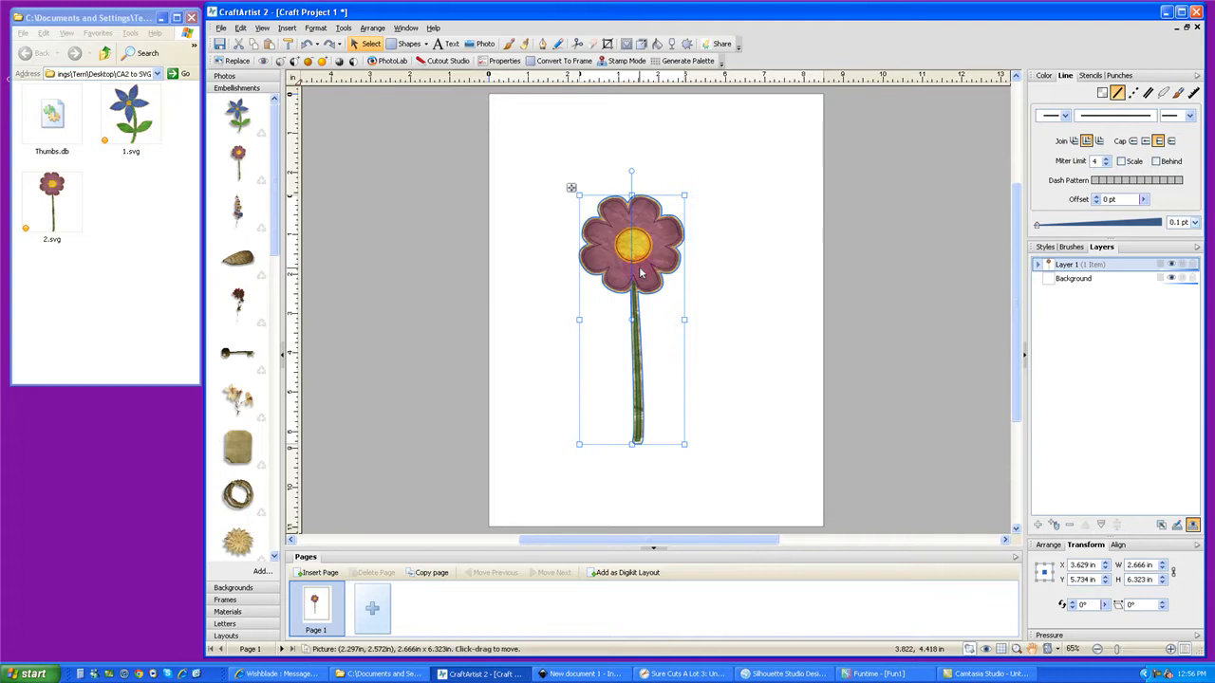
{"action": "key", "text": "Delete"}
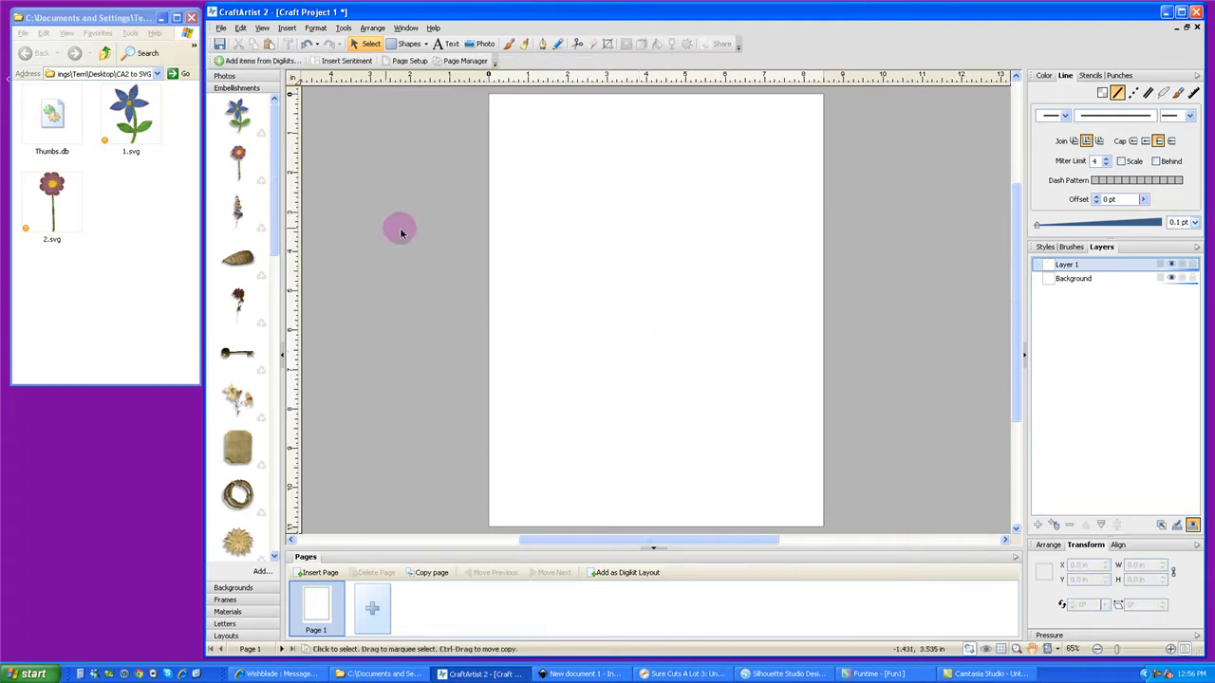
{"action": "left_click_drag", "start_coordinate": [243, 220], "coordinate": [651, 336]}
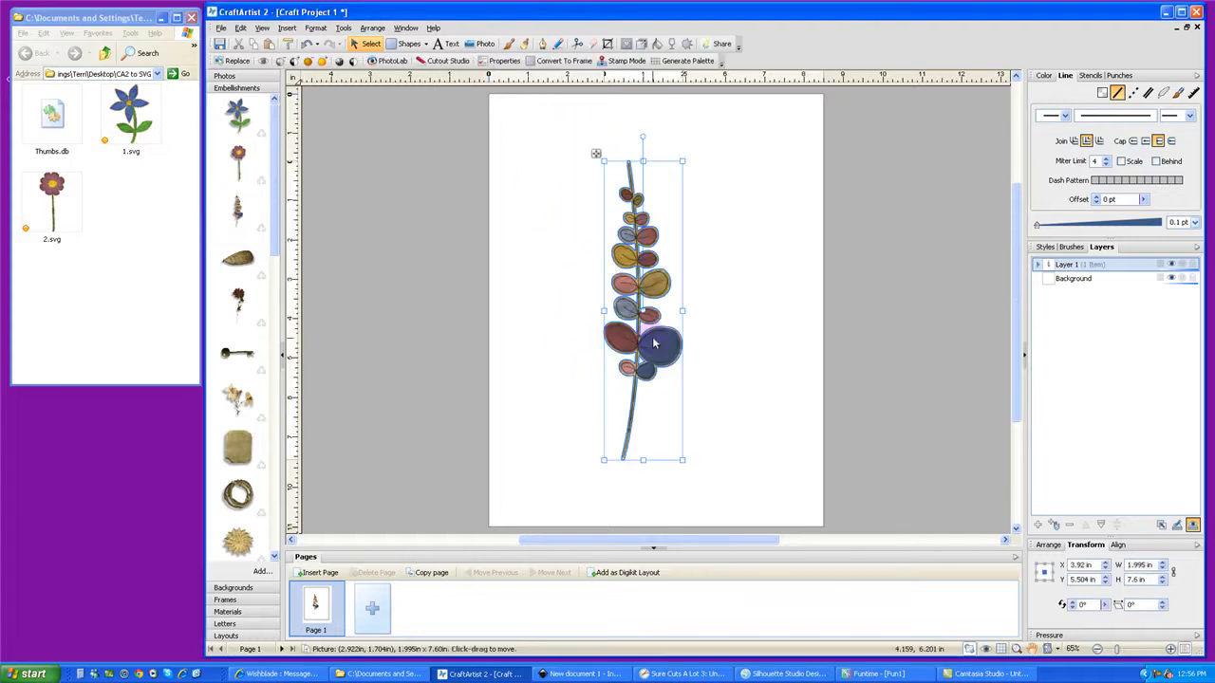
{"action": "left_click", "coordinate": [1195, 222]}
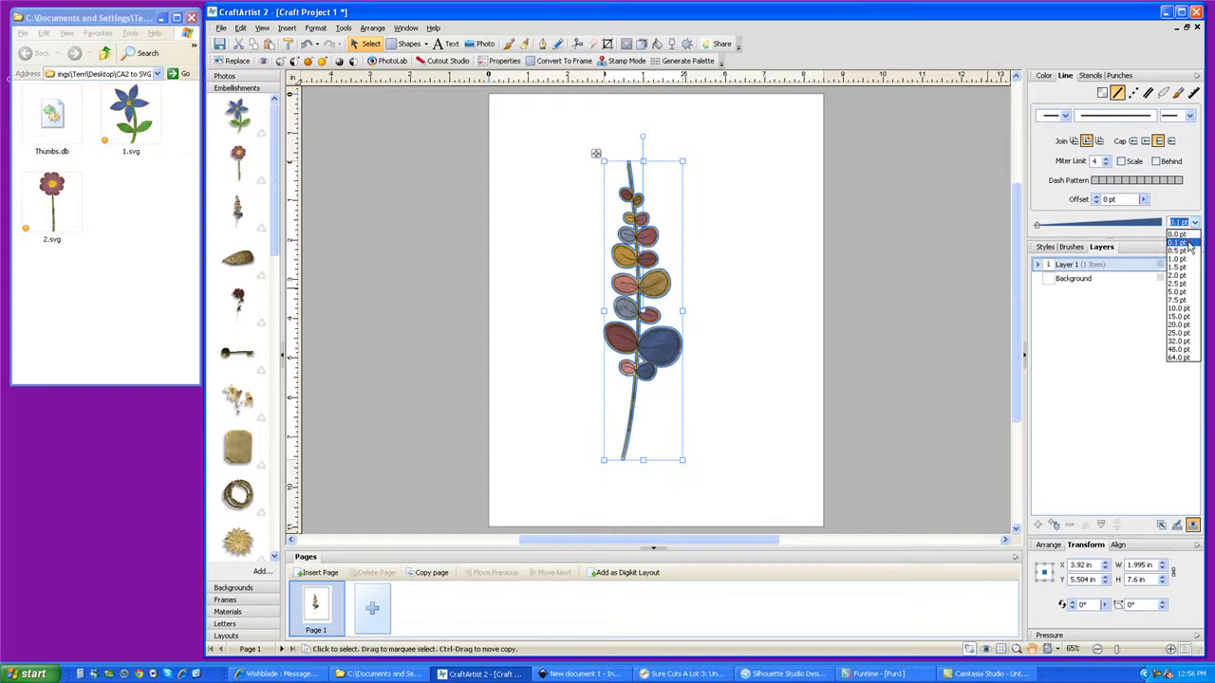
{"action": "left_click", "coordinate": [1189, 243]}
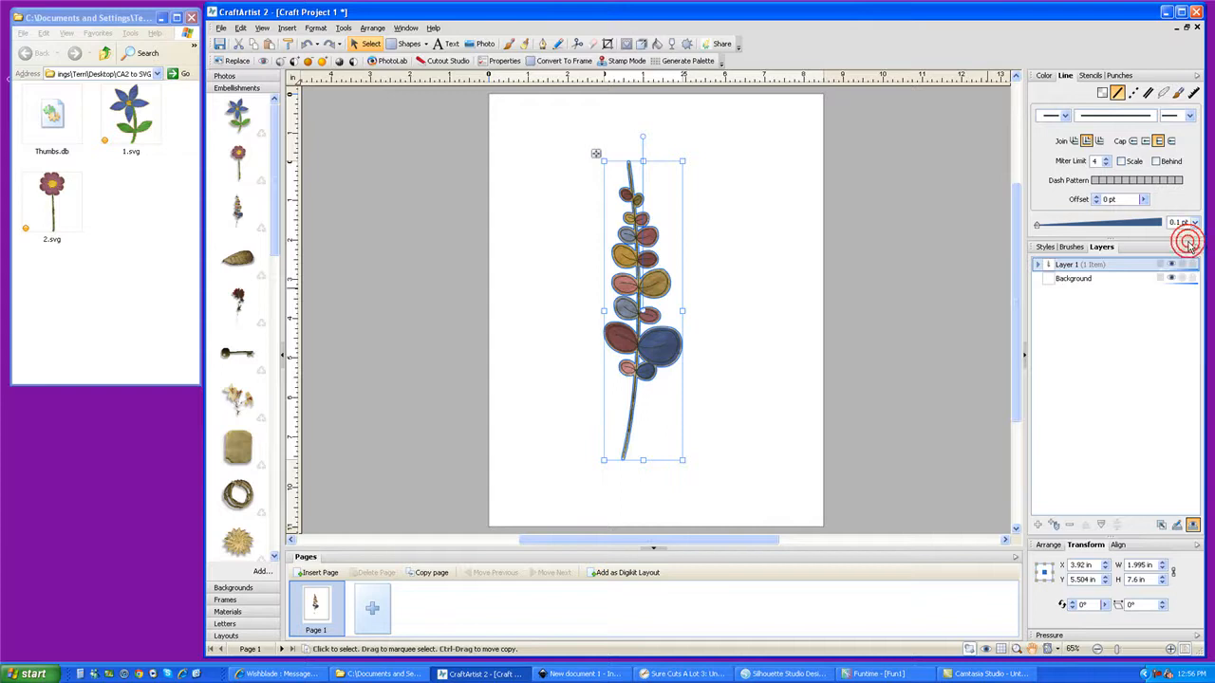
Export the leafy stem as a Scalable Vector Graphics picture named 3 in the CA2 to SVG folder
{"action": "left_click", "coordinate": [221, 28]}
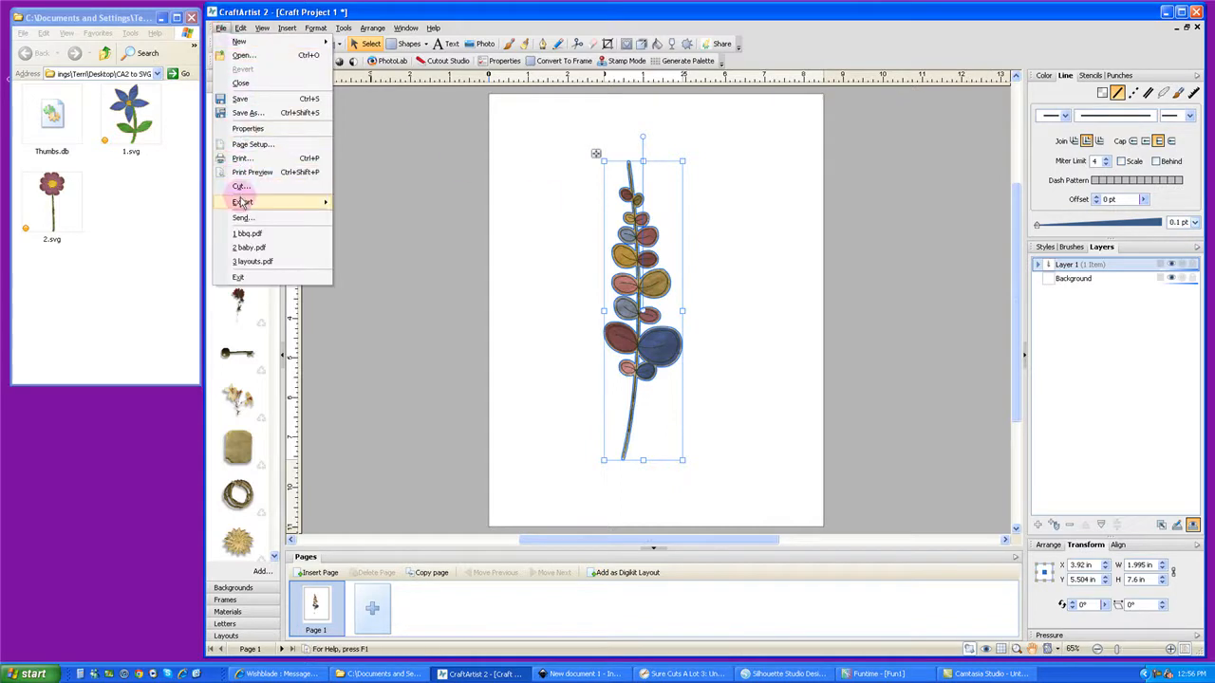
{"action": "mouse_move", "coordinate": [242, 202]}
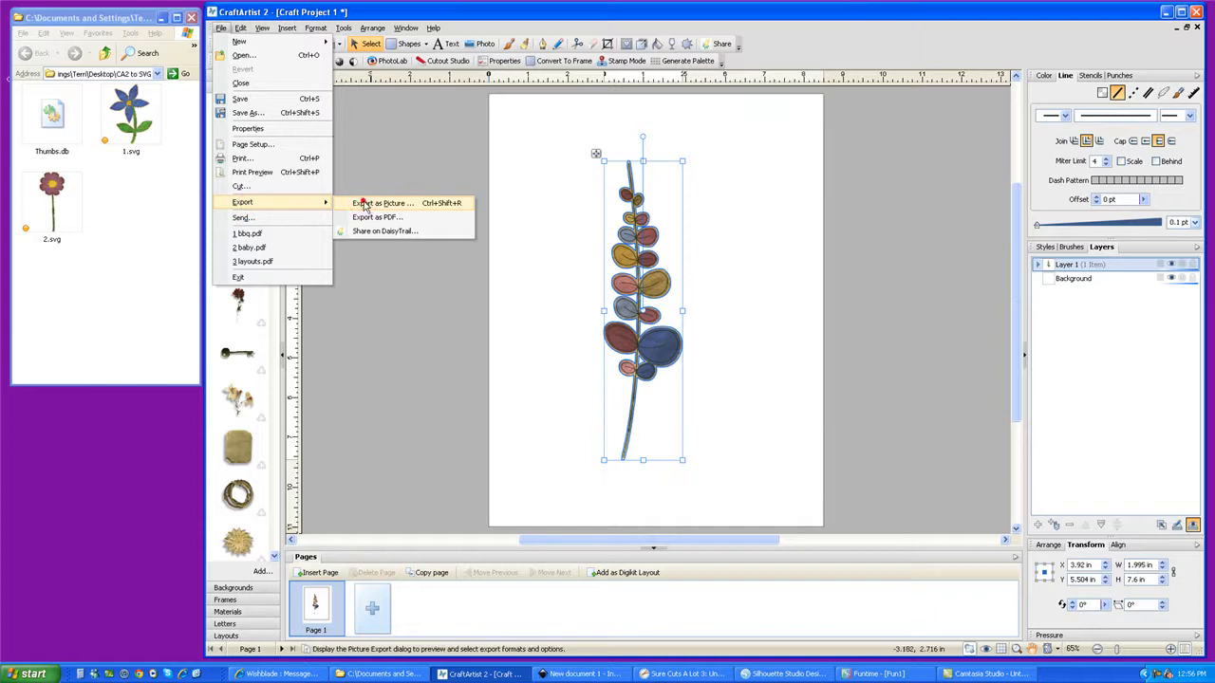
{"action": "left_click", "coordinate": [364, 205]}
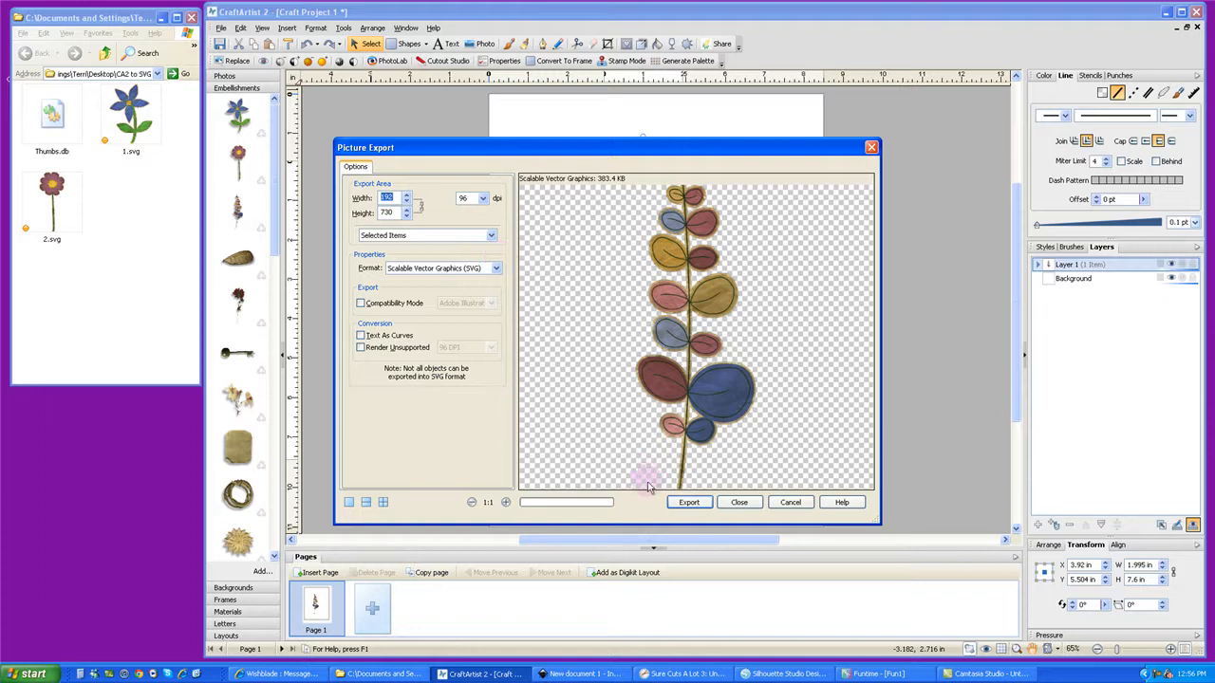
{"action": "left_click", "coordinate": [689, 503]}
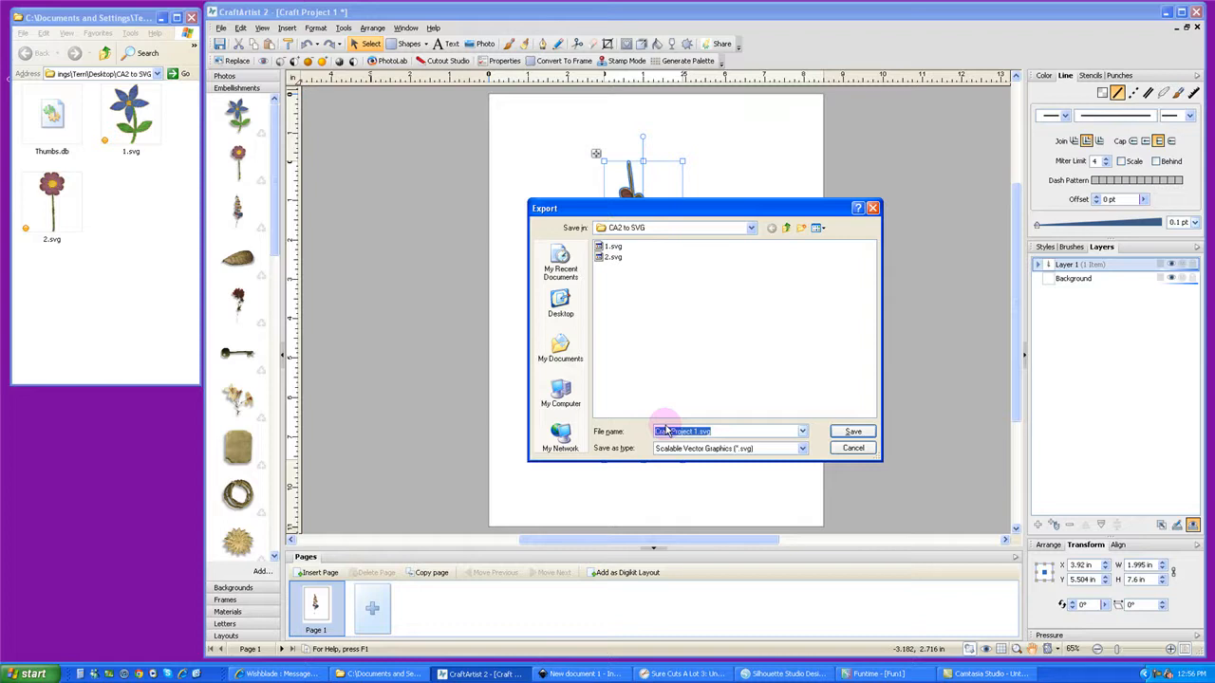
{"action": "type", "text": "3"}
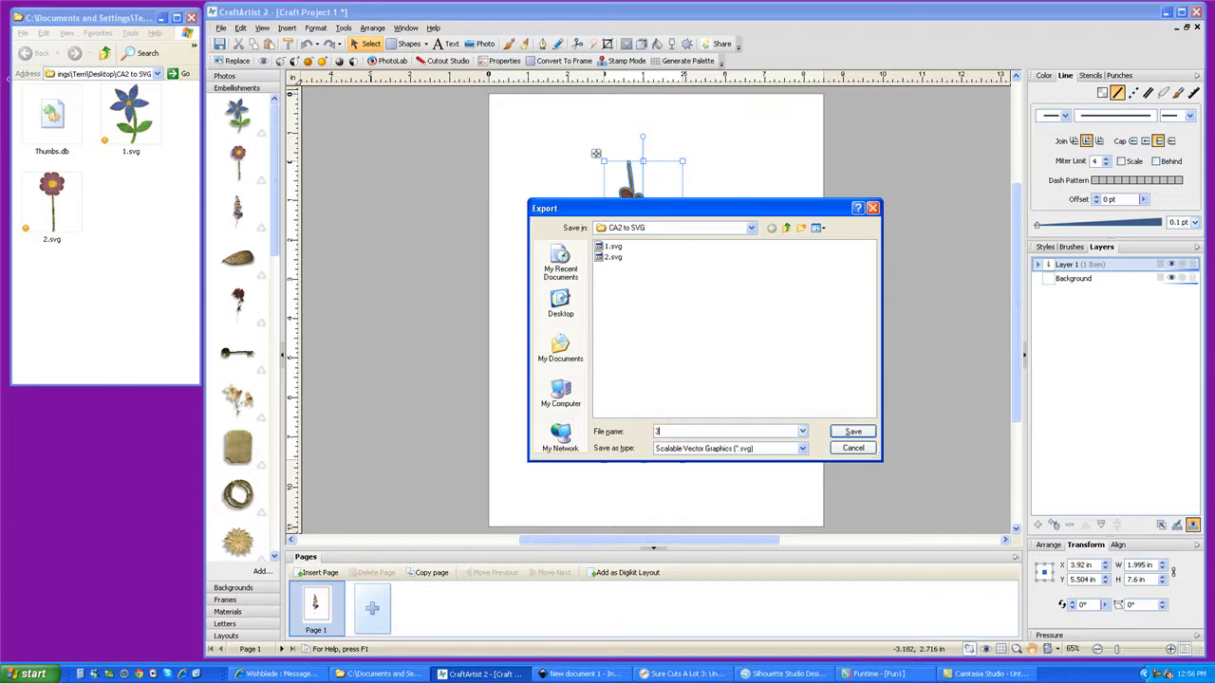
{"action": "left_click", "coordinate": [853, 432]}
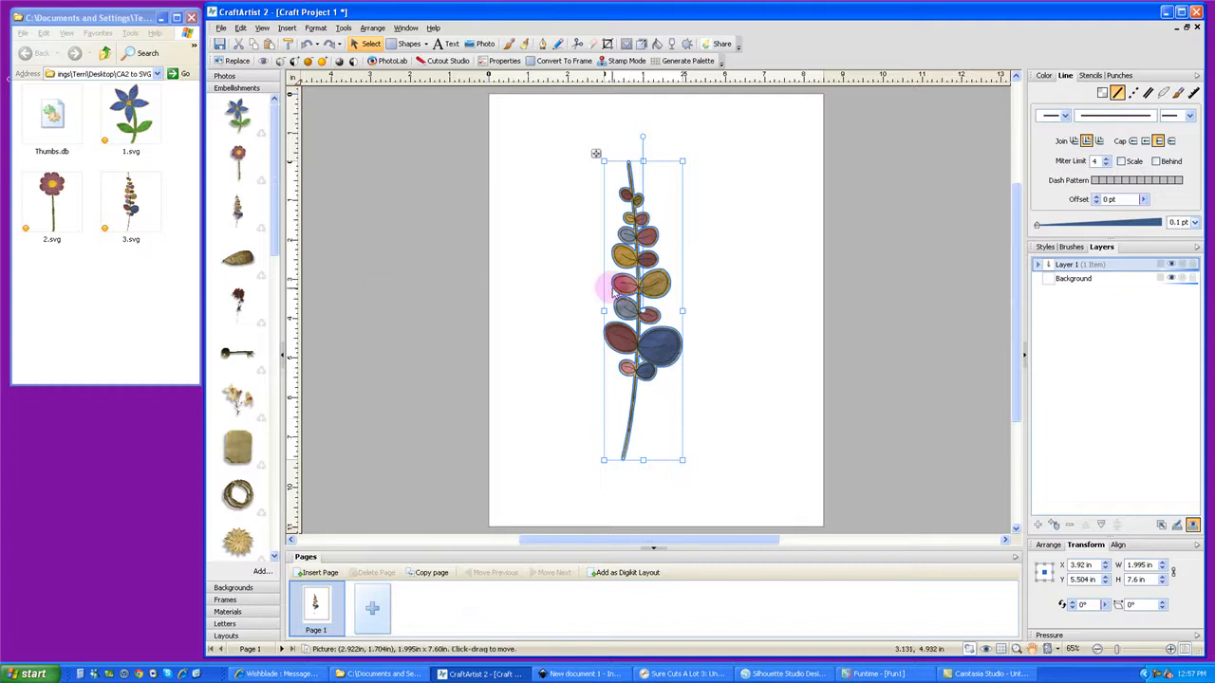
Replace the leafy stem on the page with the blue flower and open its picture export settings
{"action": "key", "text": "Delete"}
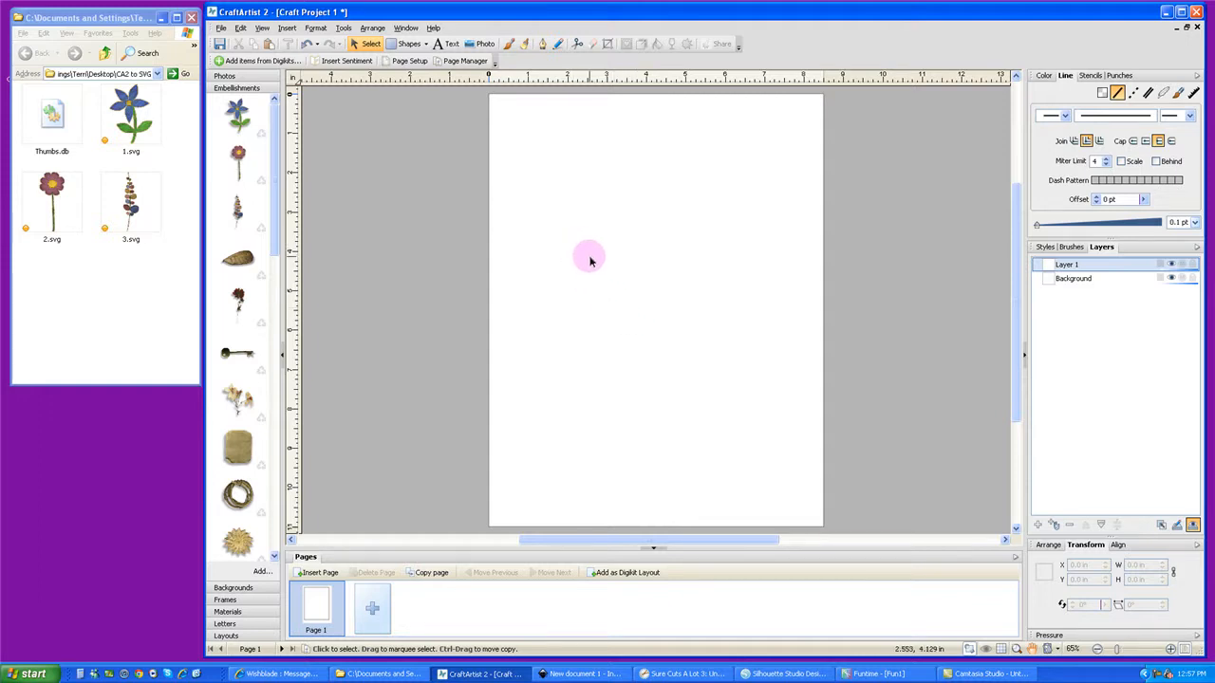
{"action": "left_click_drag", "start_coordinate": [240, 120], "coordinate": [655, 320]}
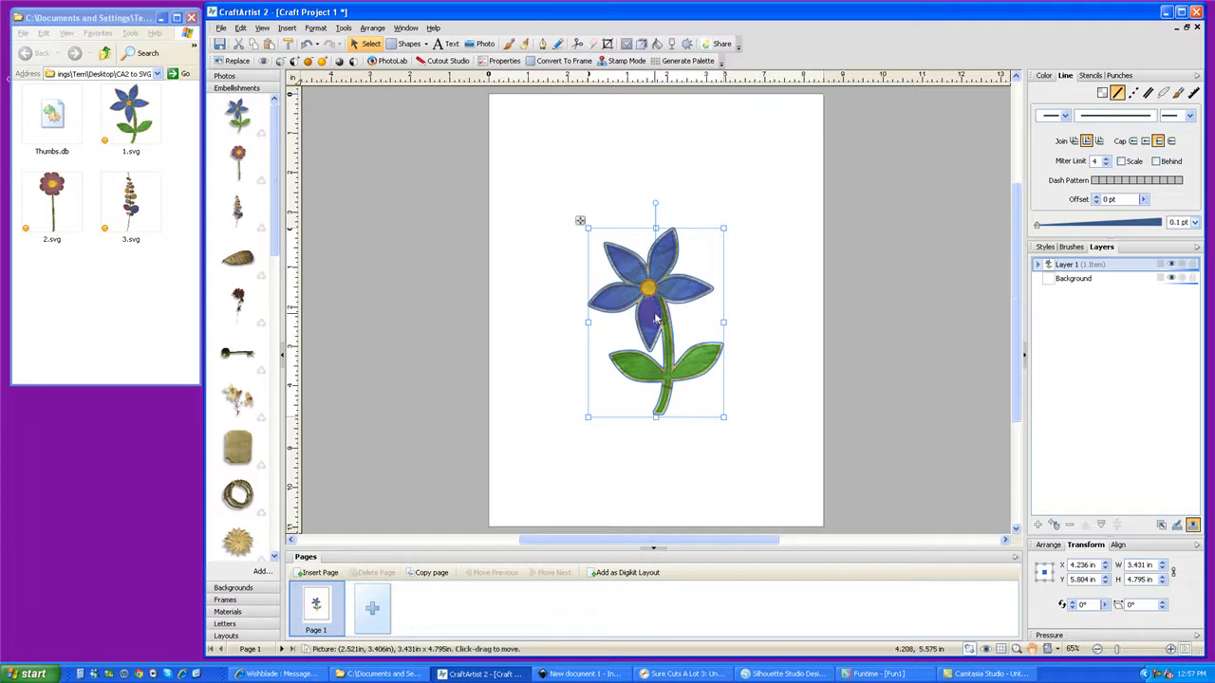
{"action": "left_click", "coordinate": [221, 29]}
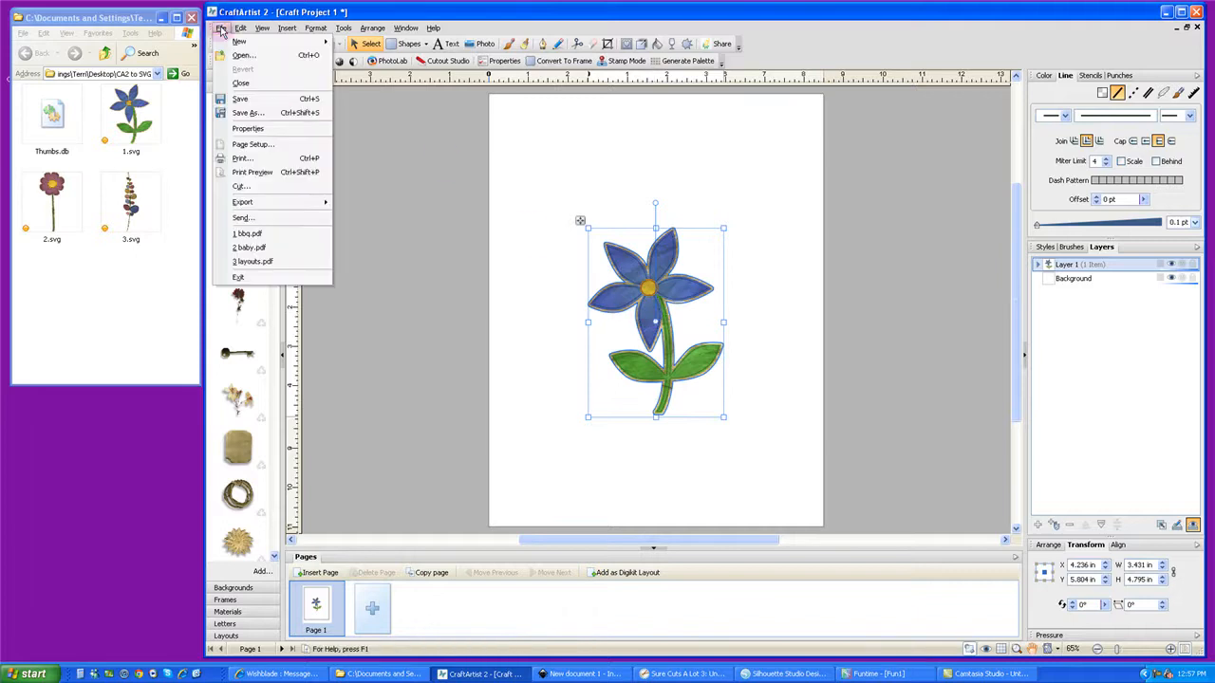
{"action": "mouse_move", "coordinate": [237, 201]}
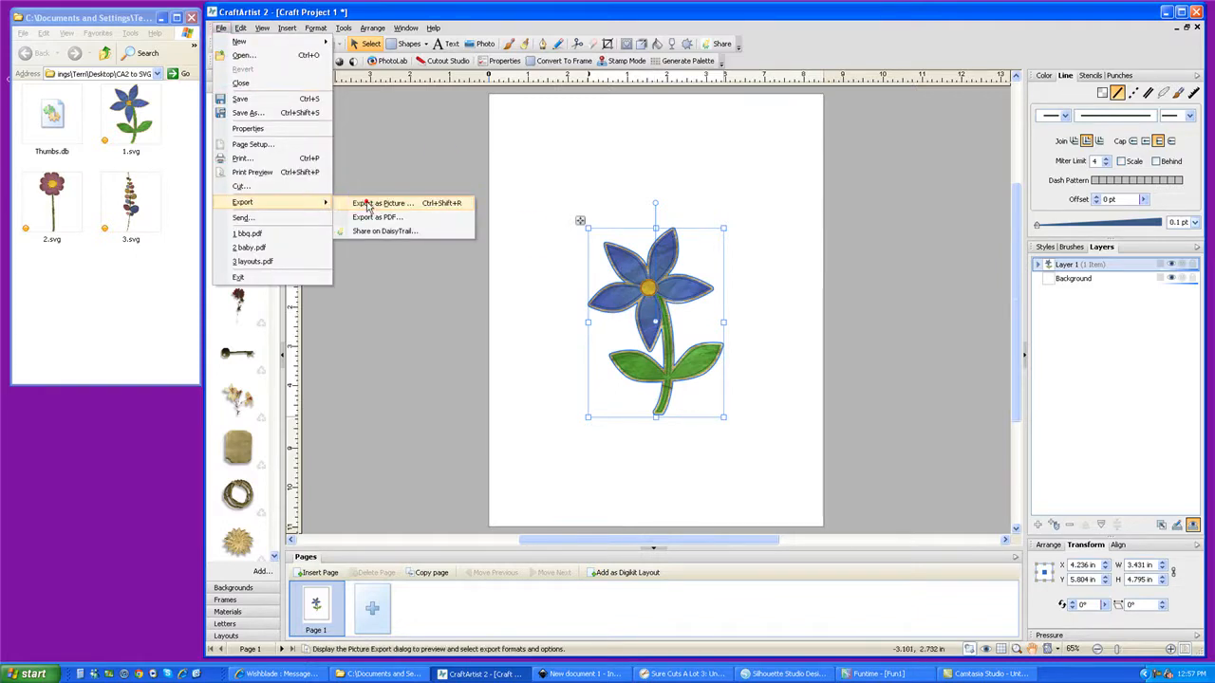
{"action": "left_click", "coordinate": [369, 204]}
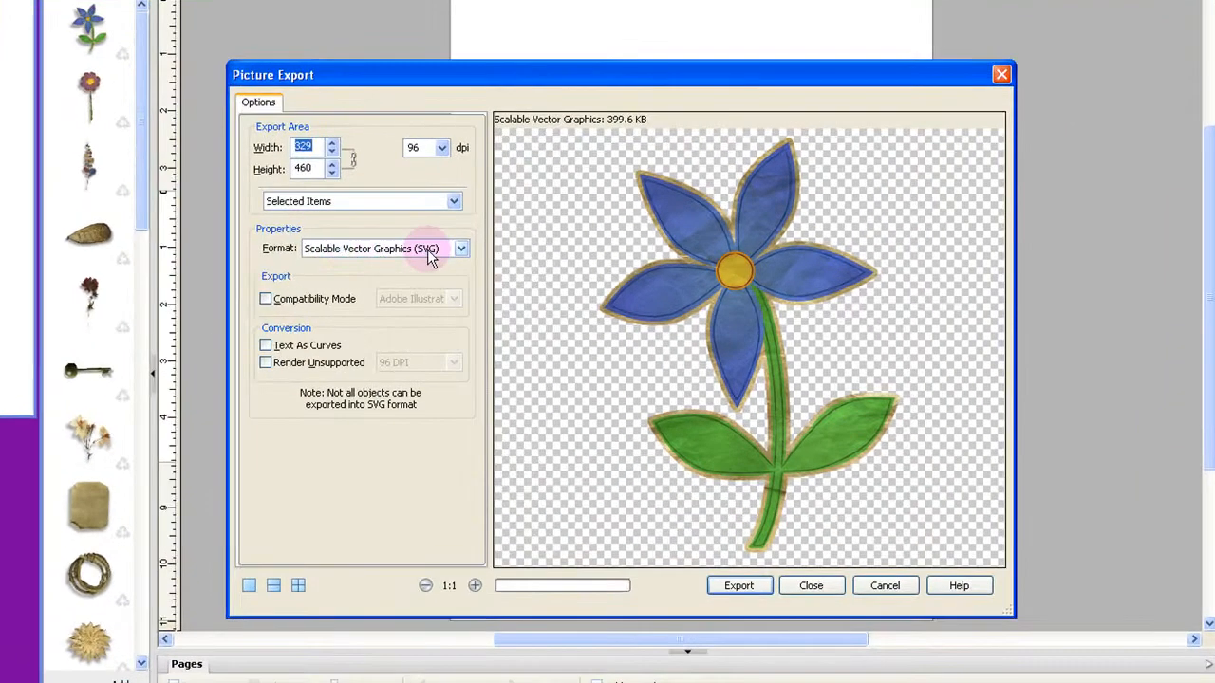
Export the blue flower in JPEG File (JPG) format, named 1, to the CA2 to SVG folder
{"action": "left_click", "coordinate": [461, 249]}
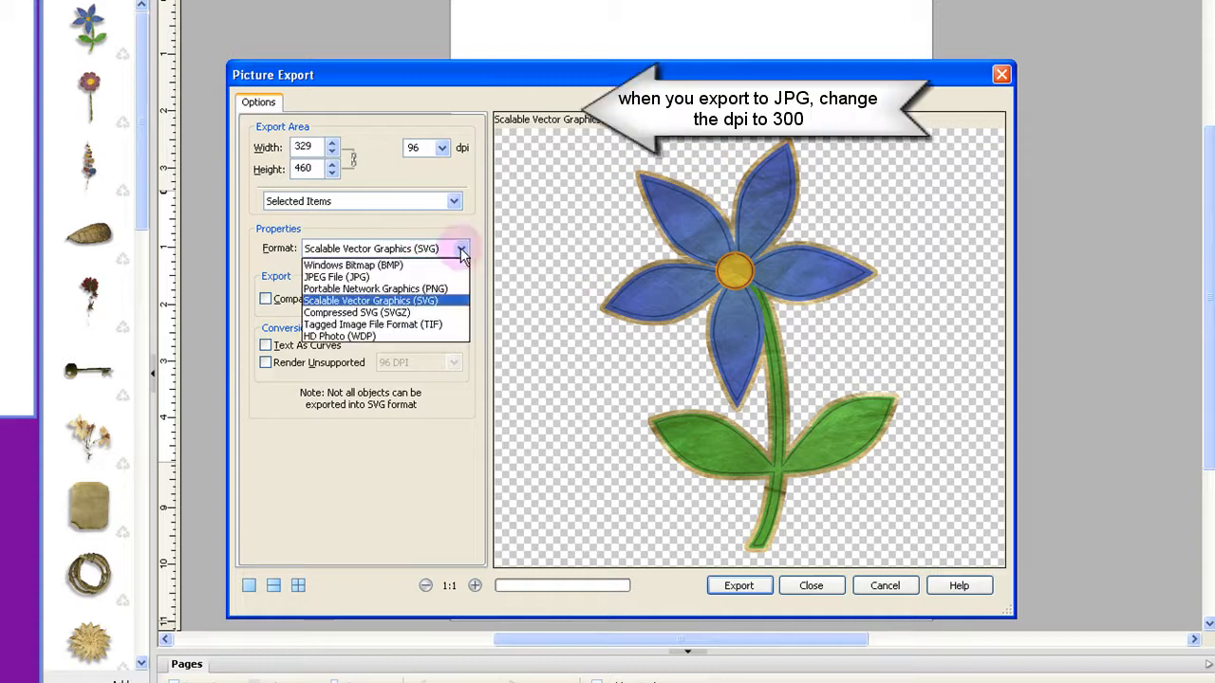
{"action": "left_click", "coordinate": [351, 278]}
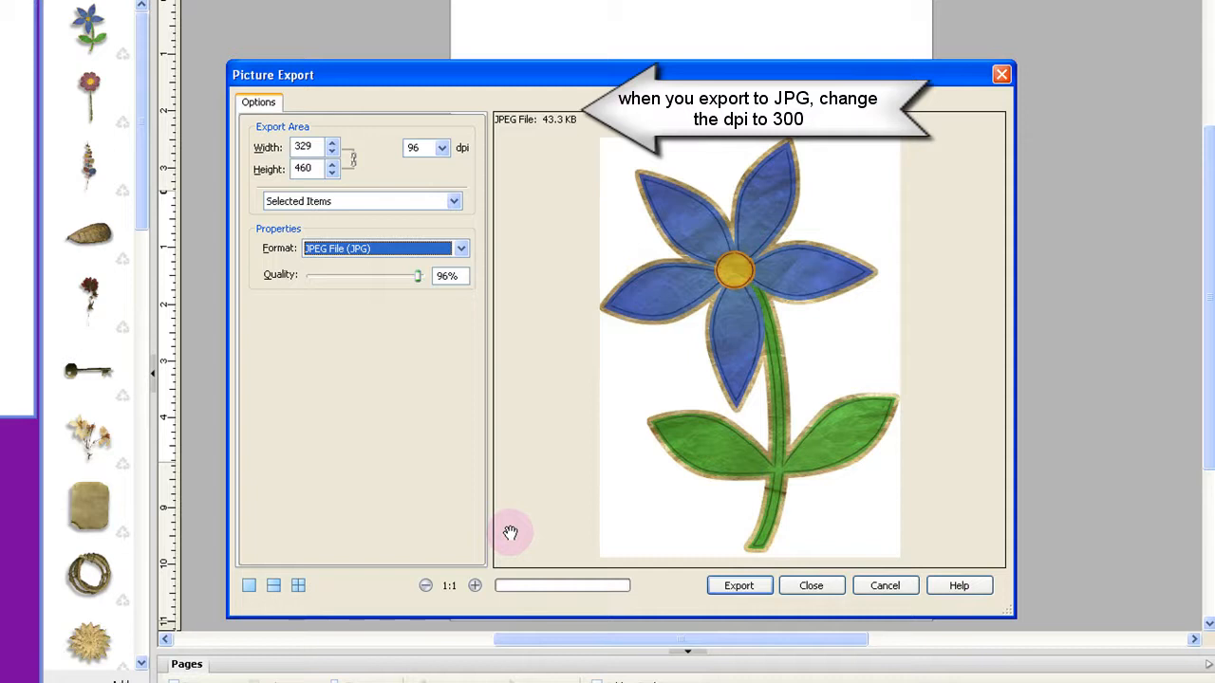
{"action": "left_click", "coordinate": [739, 586]}
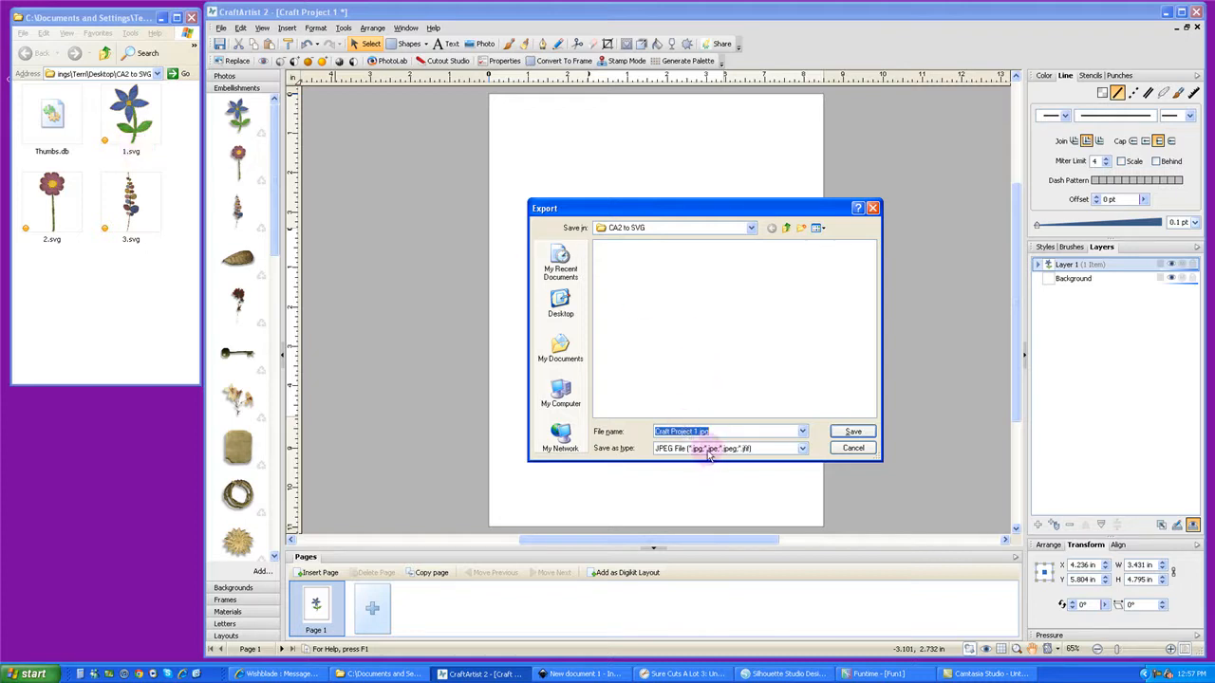
{"action": "type", "text": "1"}
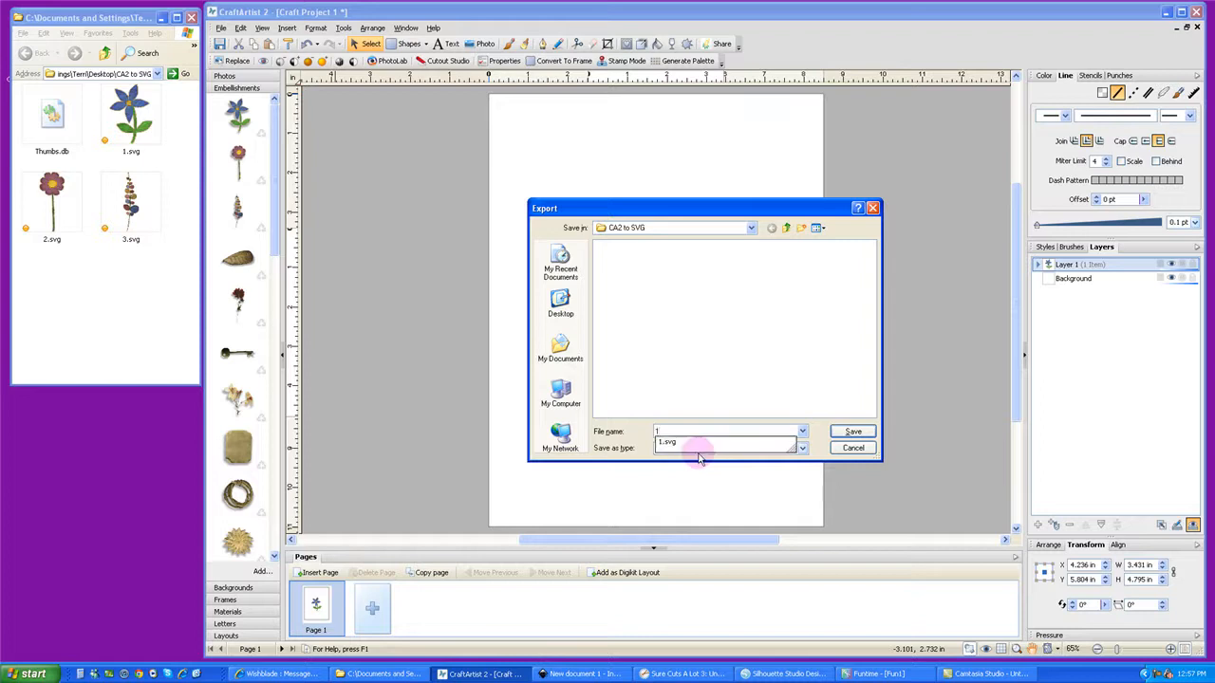
{"action": "left_click", "coordinate": [819, 435]}
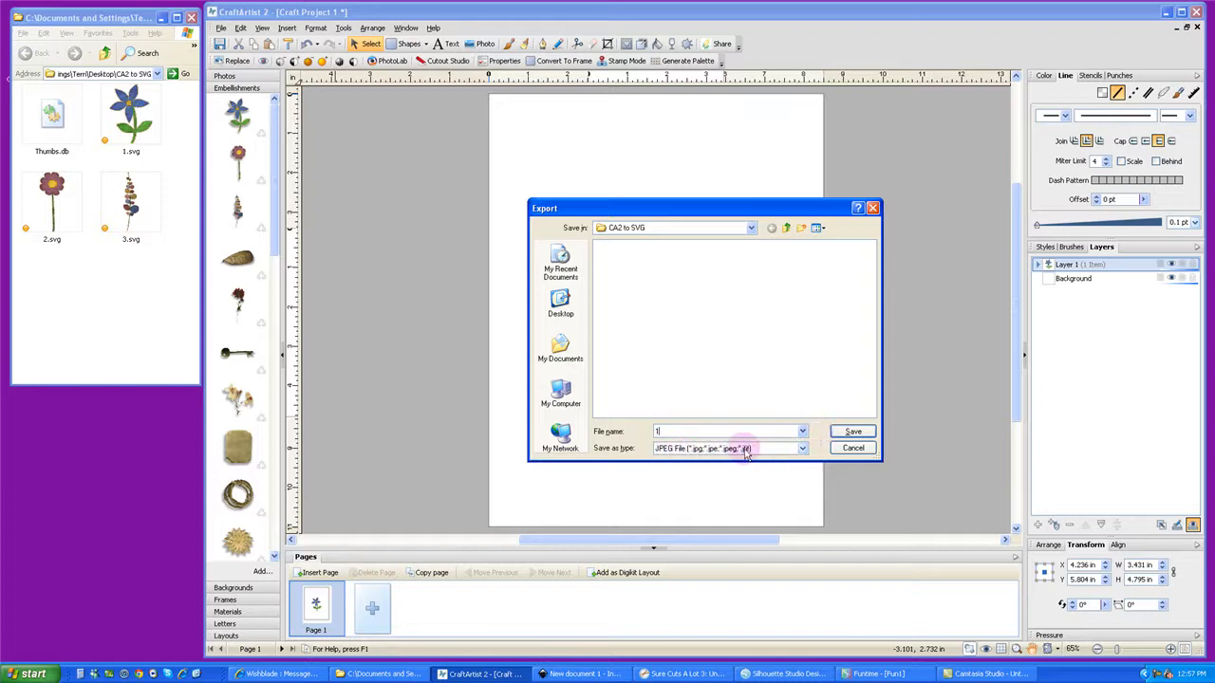
{"action": "left_click", "coordinate": [841, 437]}
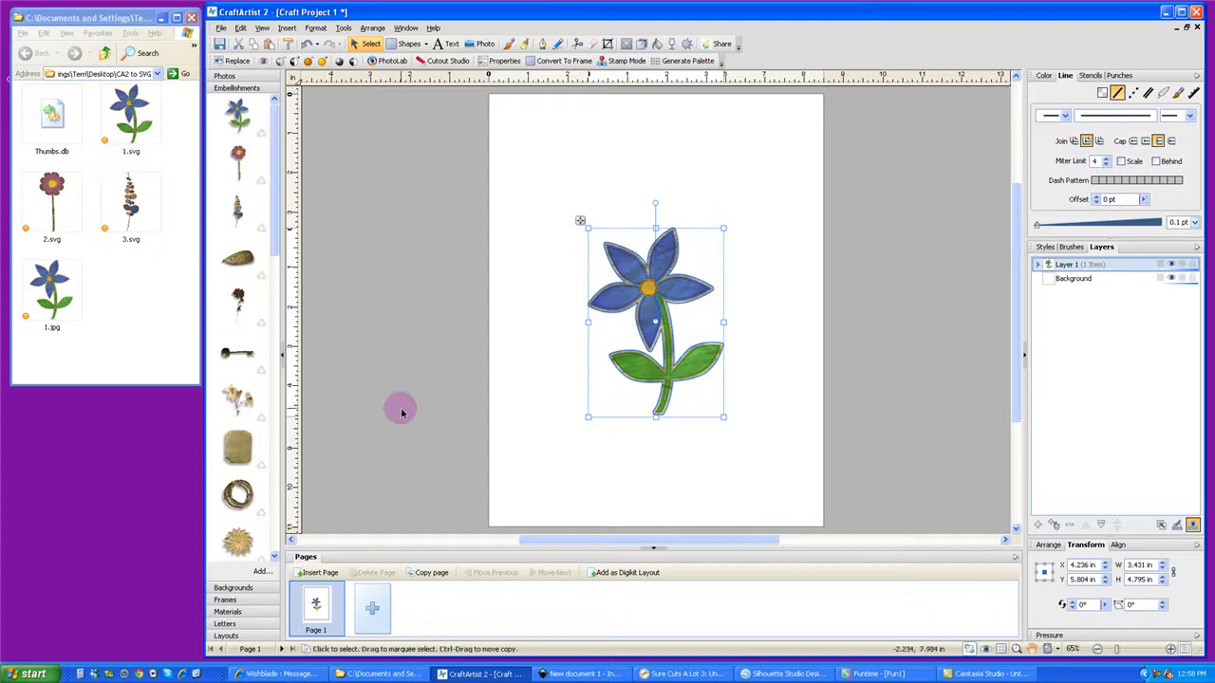
Switch to Inkscape and import 1.svg from the CA2 to SVG folder onto the blank page
{"action": "left_click", "coordinate": [560, 677]}
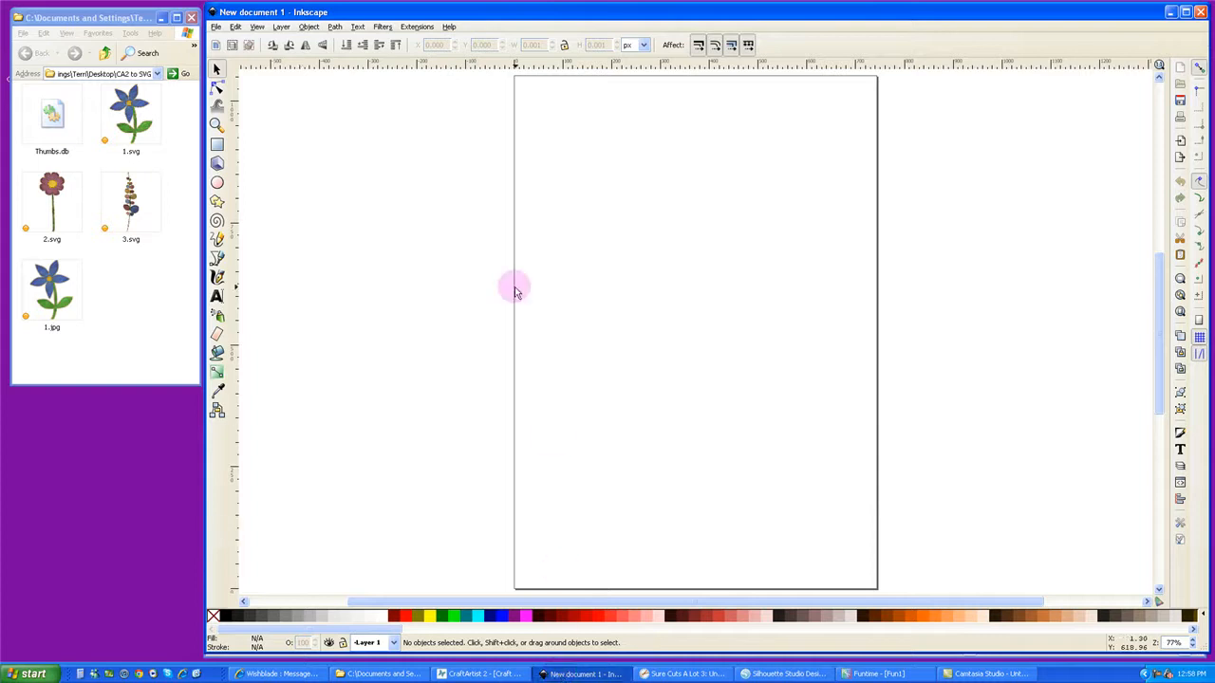
{"action": "left_click", "coordinate": [134, 135]}
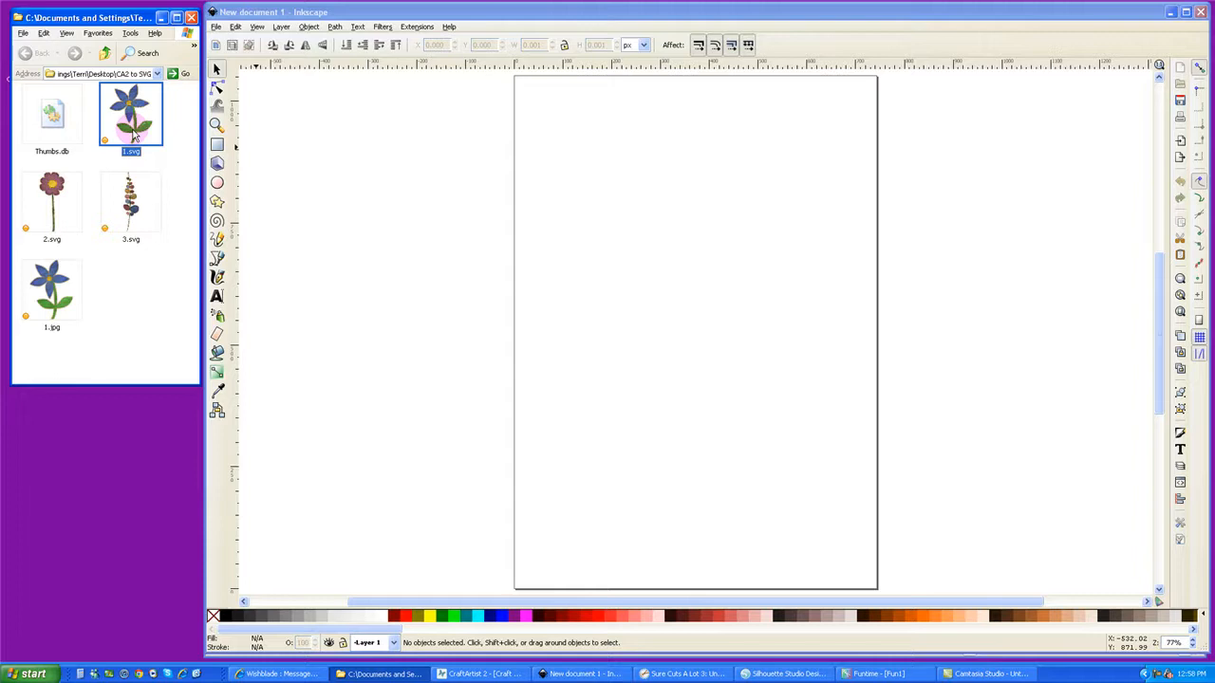
{"action": "left_click_drag", "start_coordinate": [134, 136], "coordinate": [697, 356]}
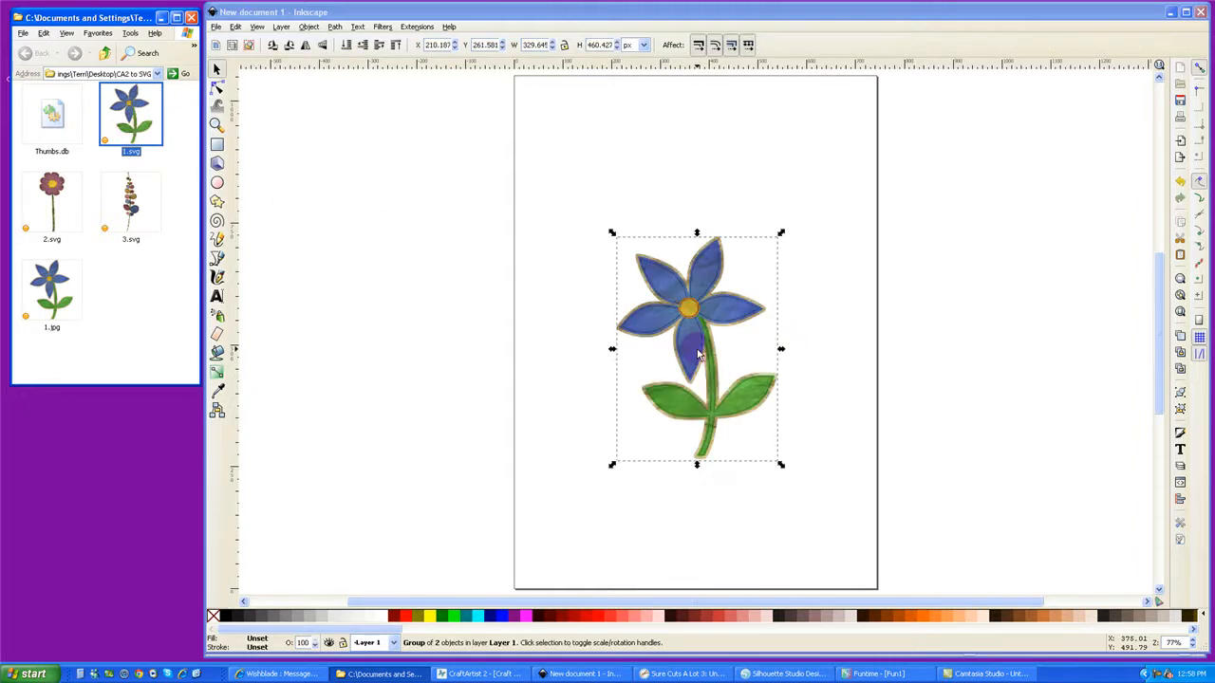
Ungroup the imported blue flower into its image and outline path, and clear the selection
{"action": "right_click", "coordinate": [684, 319]}
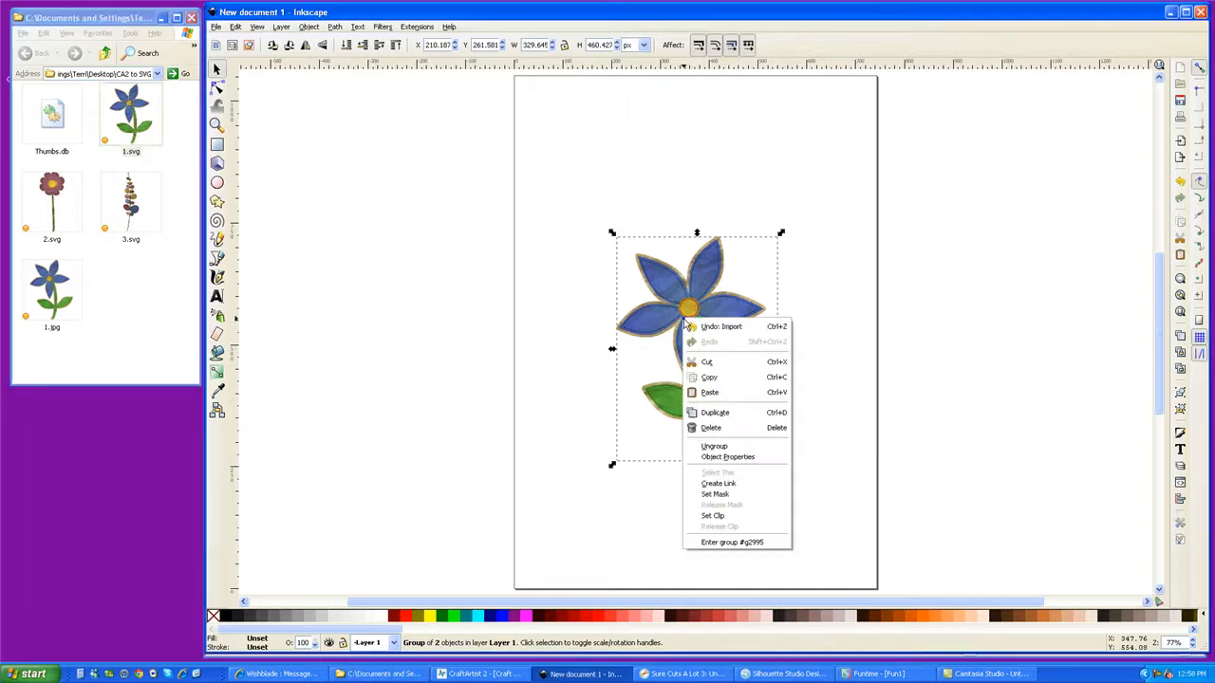
{"action": "left_click", "coordinate": [712, 448]}
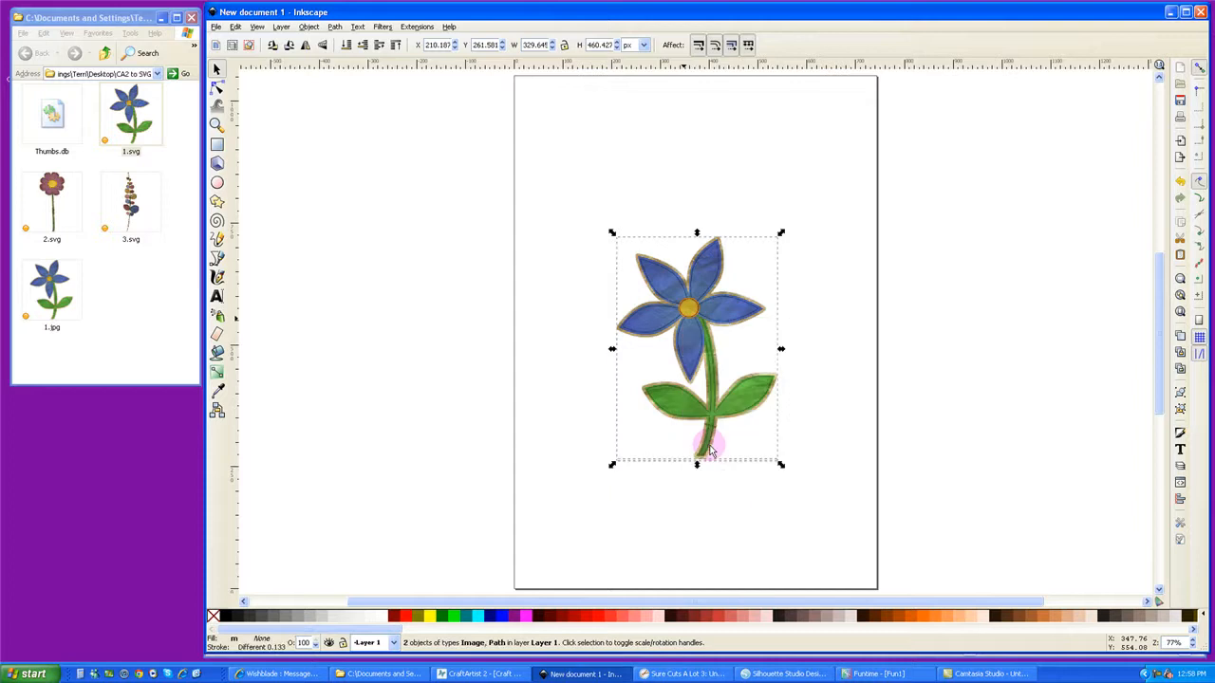
{"action": "left_click", "coordinate": [477, 300]}
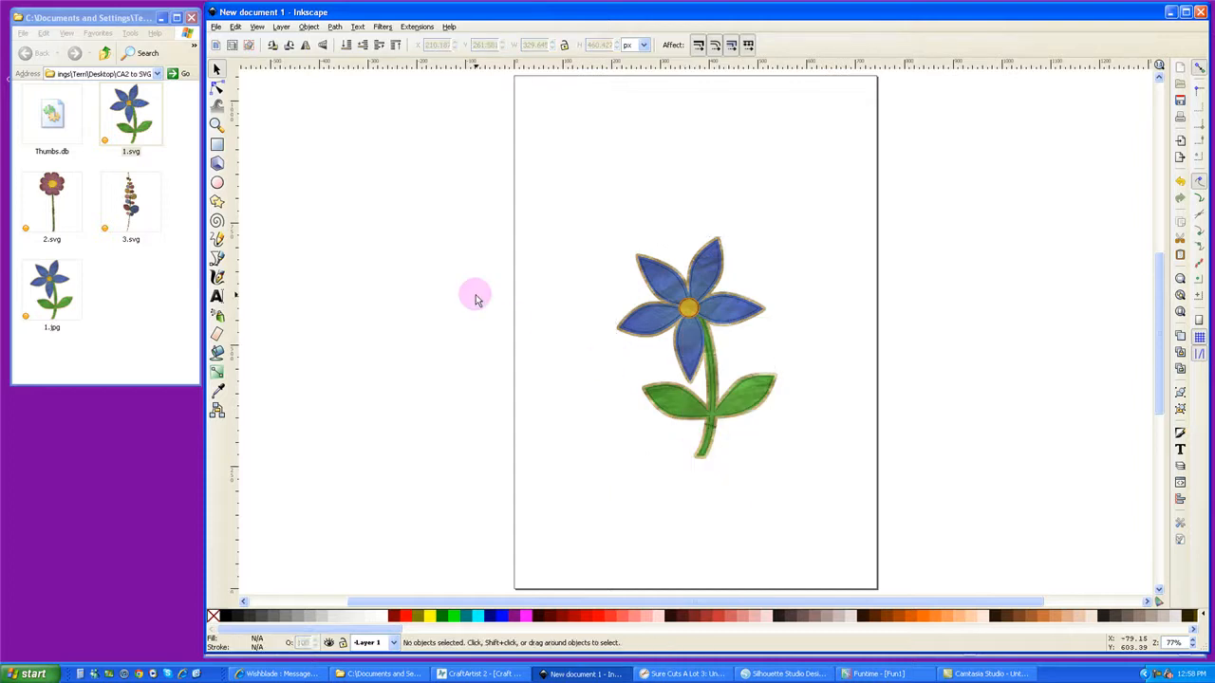
Move the blue flower image sideways clear of its outline path and pick the outline
{"action": "left_click", "coordinate": [676, 300]}
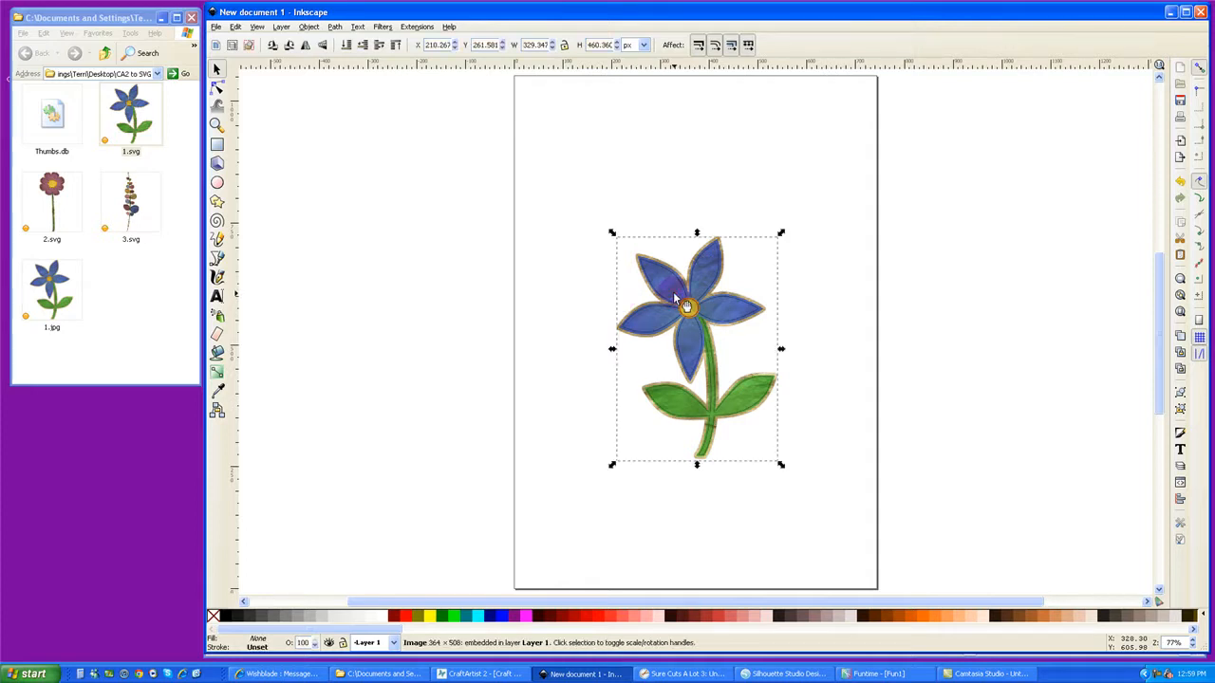
{"action": "left_click_drag", "start_coordinate": [676, 300], "coordinate": [868, 260]}
{"action": "left_click", "coordinate": [729, 300]}
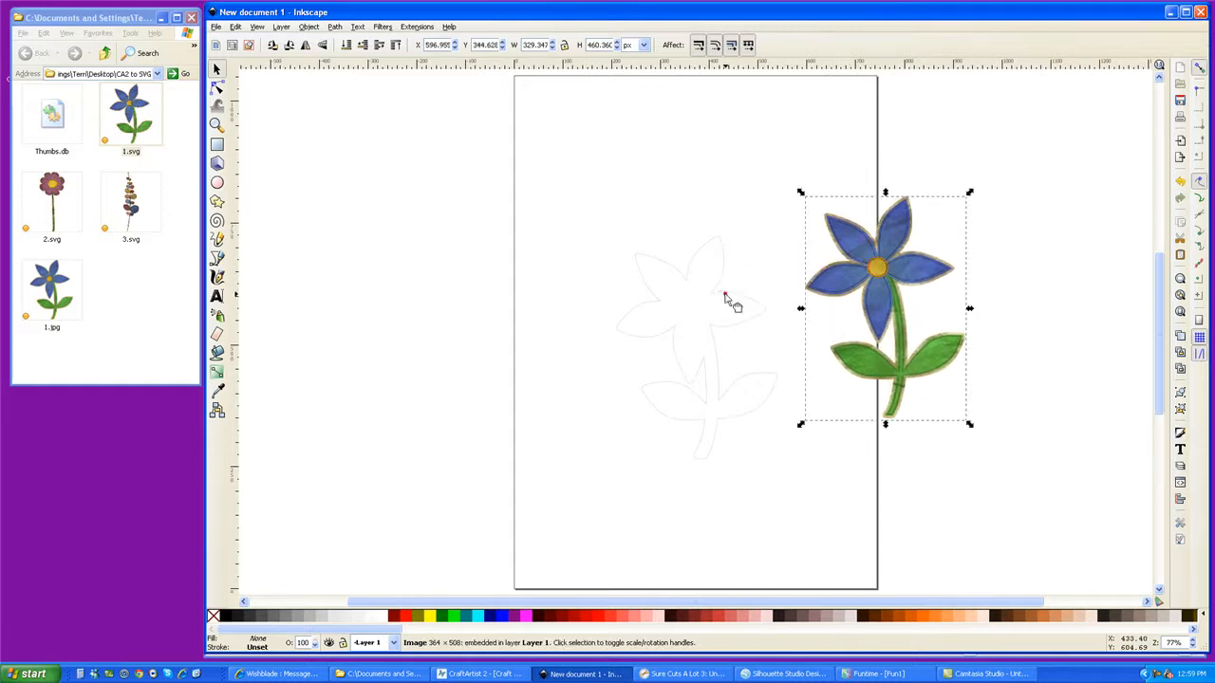
Place the blue flower image back over its outline path, select both, and move them together off the page
{"action": "left_click", "coordinate": [728, 299]}
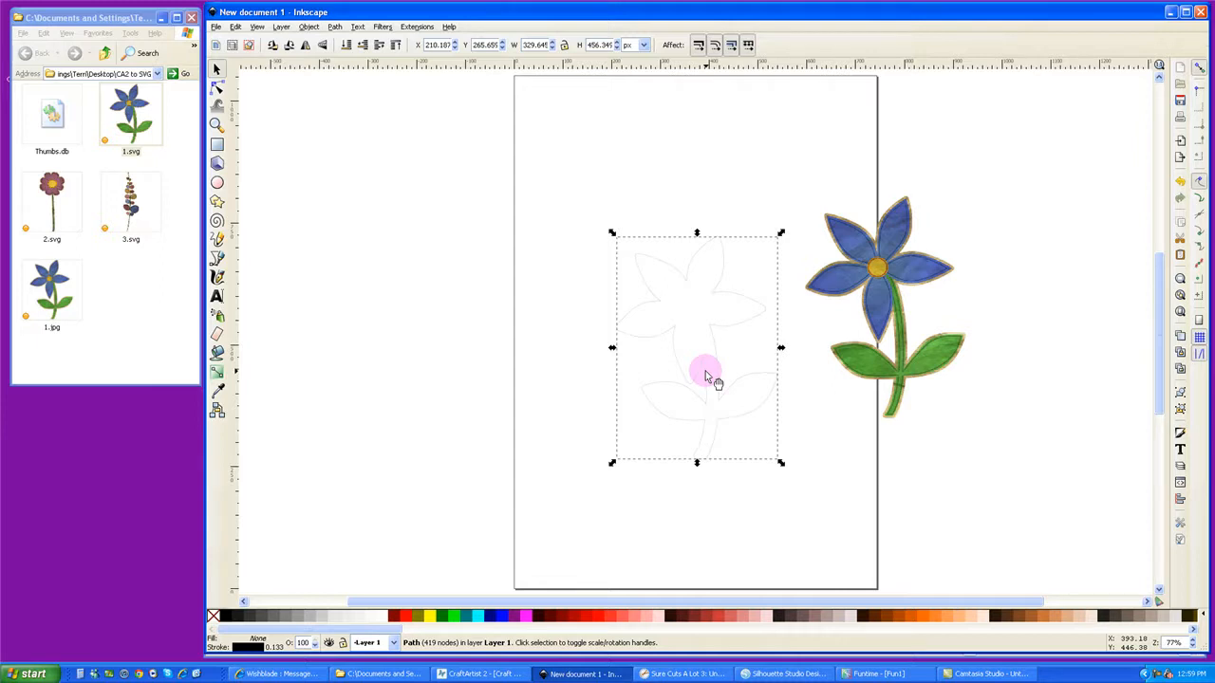
{"action": "left_click", "coordinate": [831, 288]}
{"action": "left_click_drag", "start_coordinate": [829, 282], "coordinate": [637, 329]}
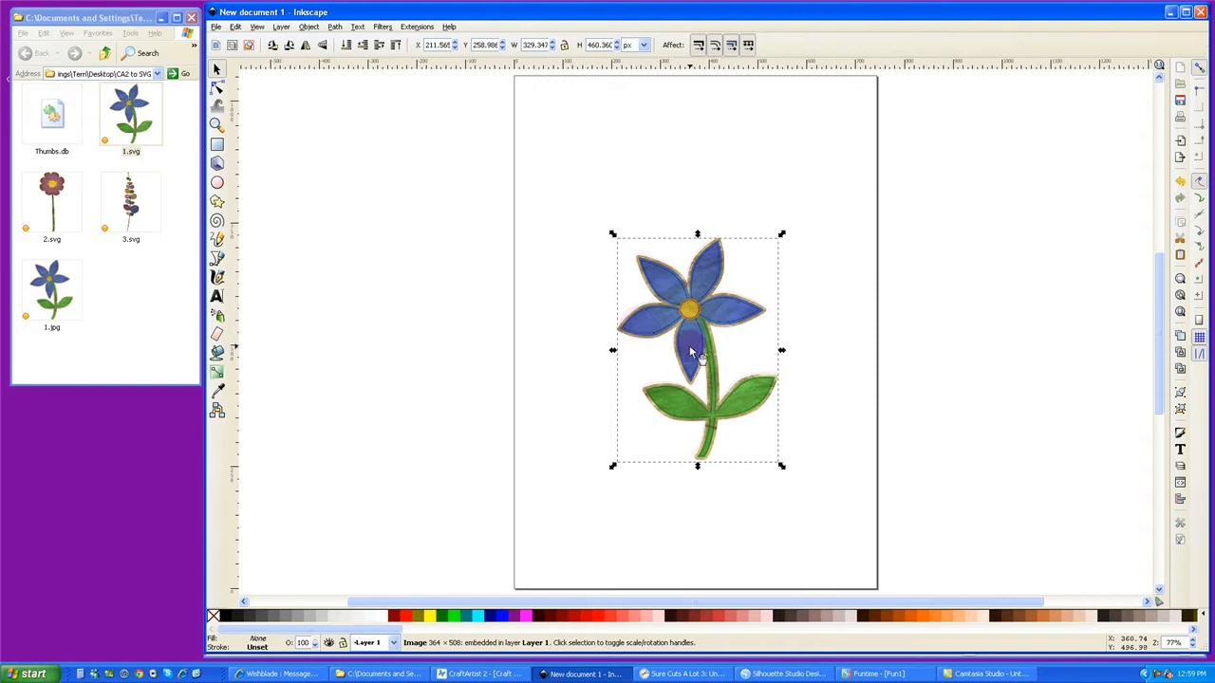
{"action": "left_click_drag", "start_coordinate": [558, 165], "coordinate": [871, 536]}
{"action": "left_click_drag", "start_coordinate": [673, 328], "coordinate": [955, 283]}
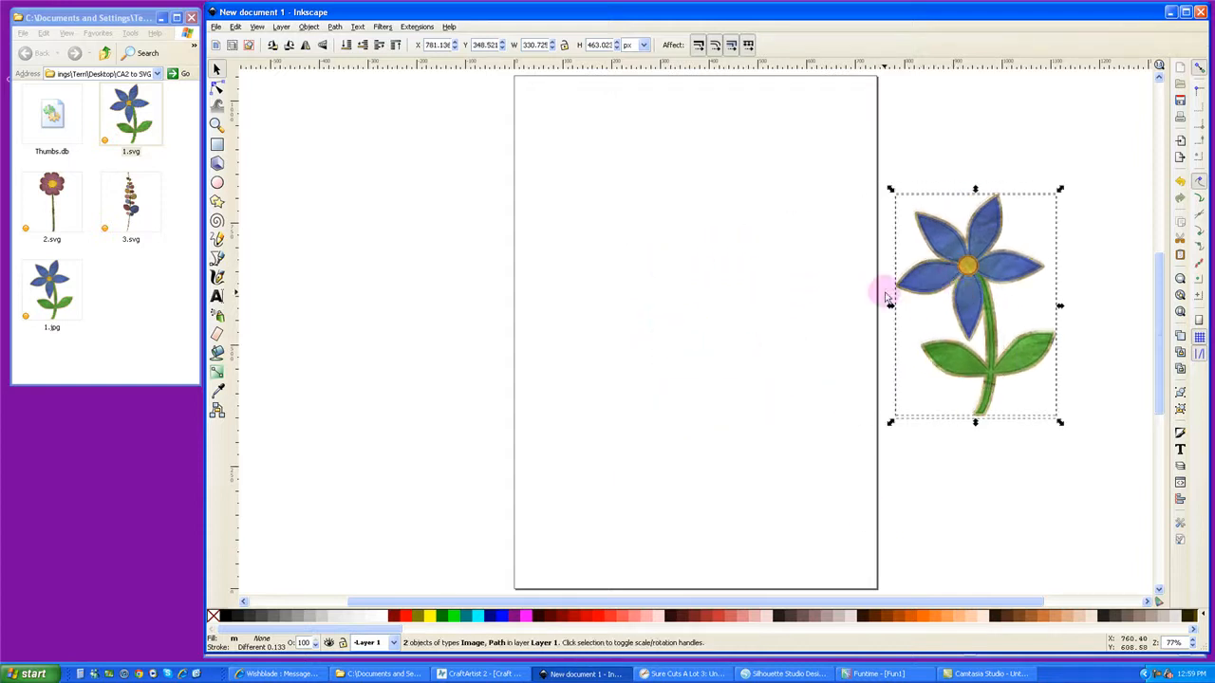
Import 2.svg from the CA2 to SVG folder onto the page, ungroup it, and clear the selection
{"action": "left_click", "coordinate": [48, 209]}
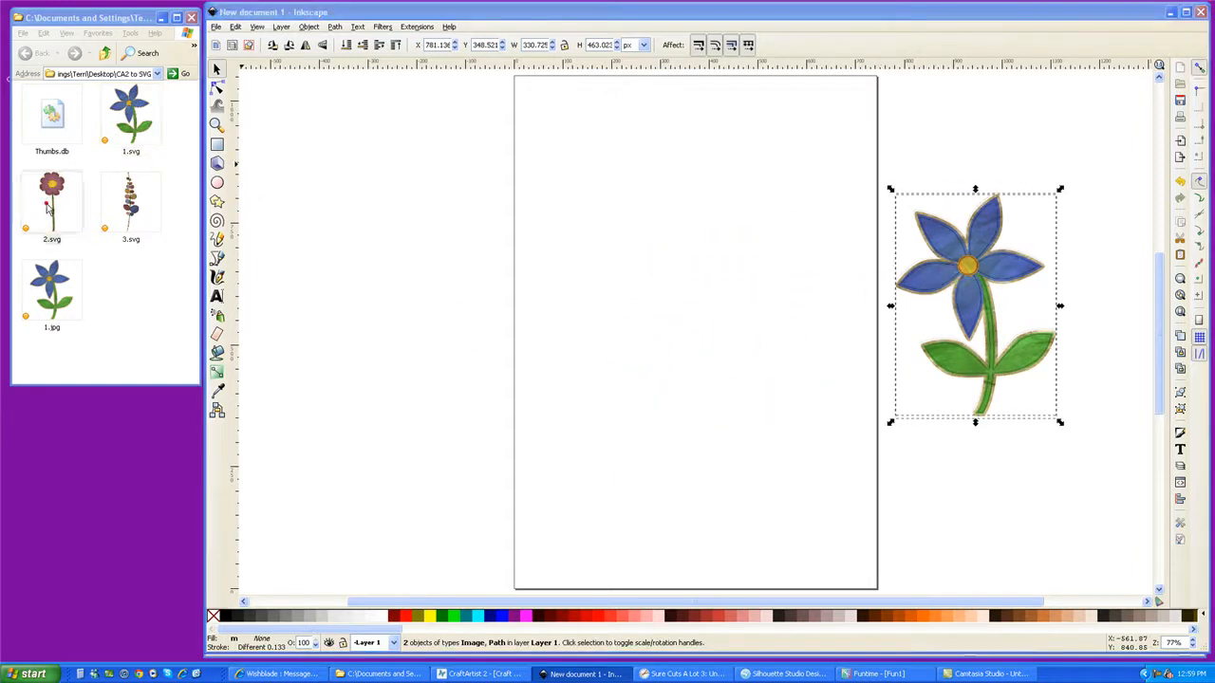
{"action": "left_click", "coordinate": [47, 208]}
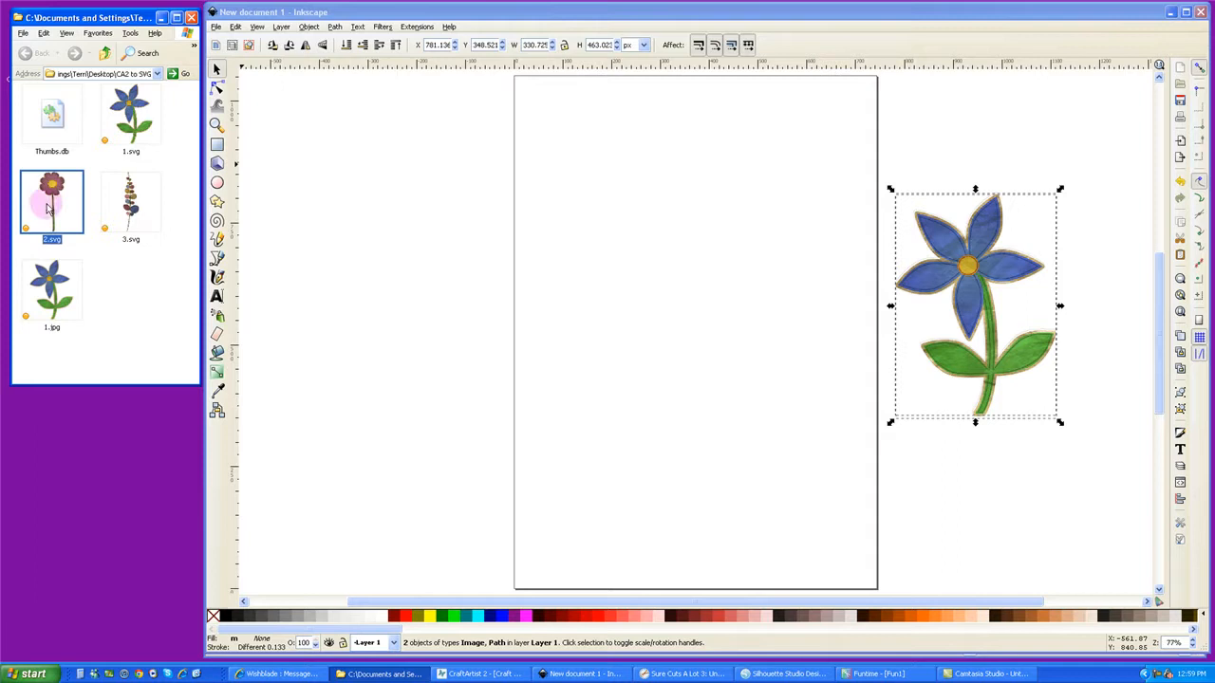
{"action": "left_click_drag", "start_coordinate": [48, 209], "coordinate": [626, 314]}
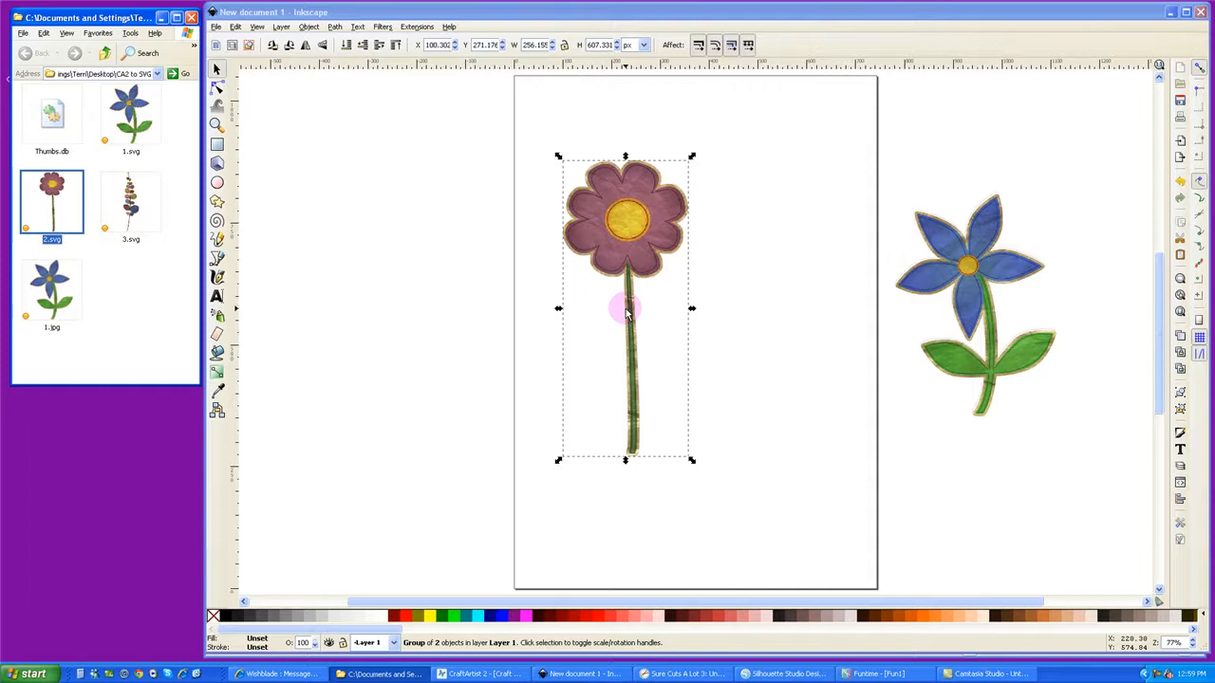
{"action": "right_click", "coordinate": [620, 253]}
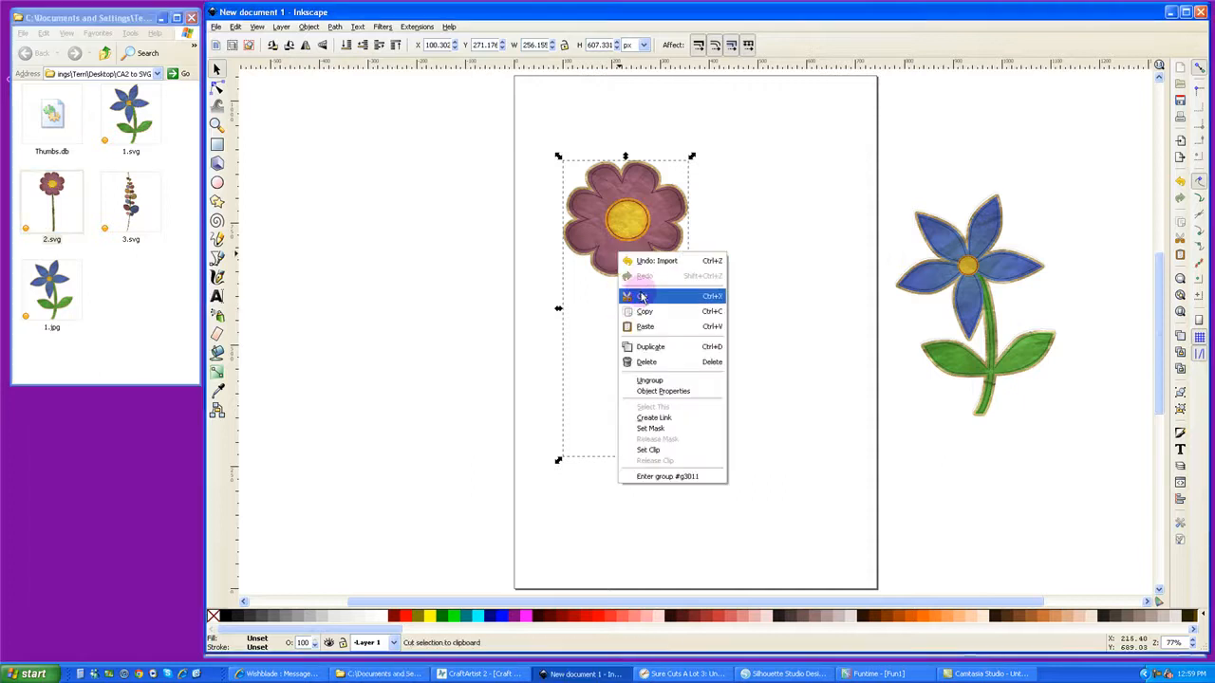
{"action": "left_click", "coordinate": [646, 380]}
{"action": "left_click", "coordinate": [501, 277]}
Move the purple flower image and the blue flower image sideways off their outline paths
{"action": "left_click", "coordinate": [628, 228]}
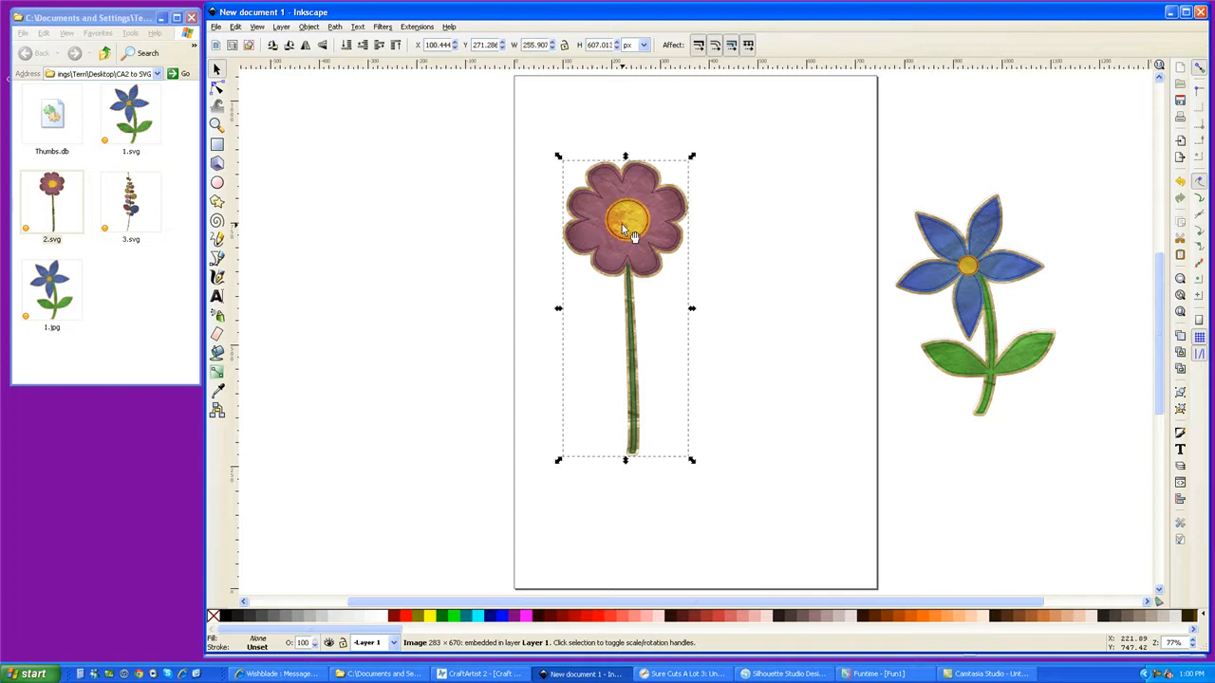
{"action": "left_click_drag", "start_coordinate": [623, 227], "coordinate": [501, 221]}
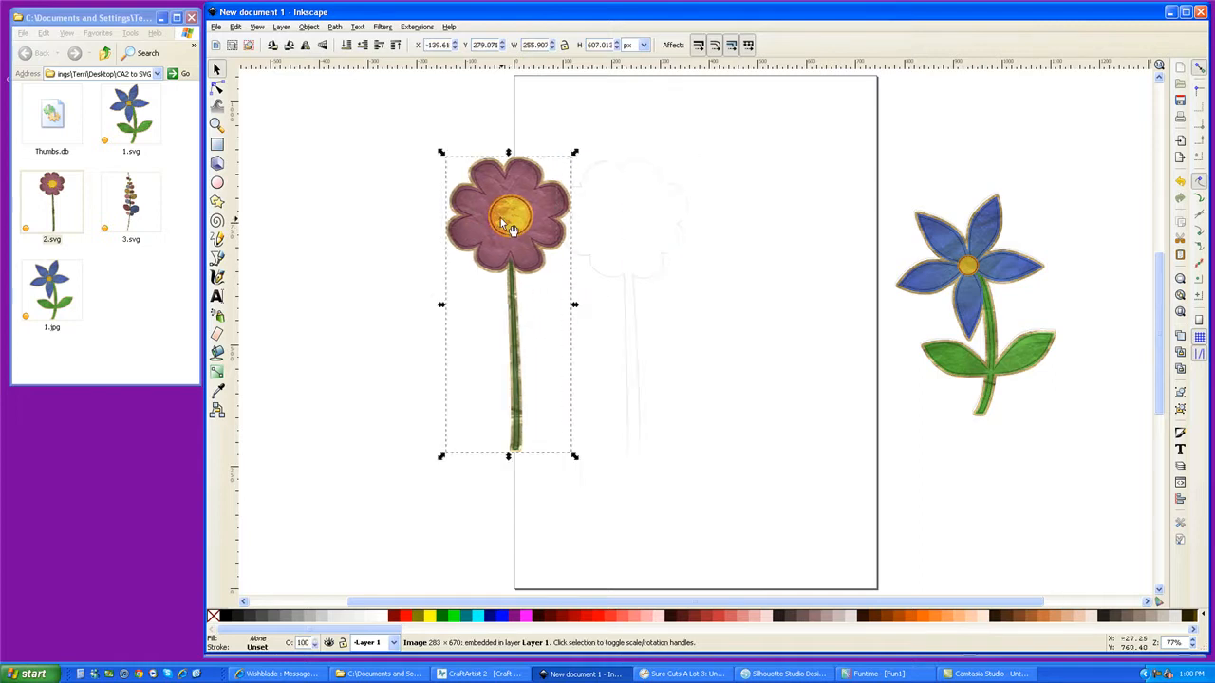
{"action": "left_click", "coordinate": [600, 277]}
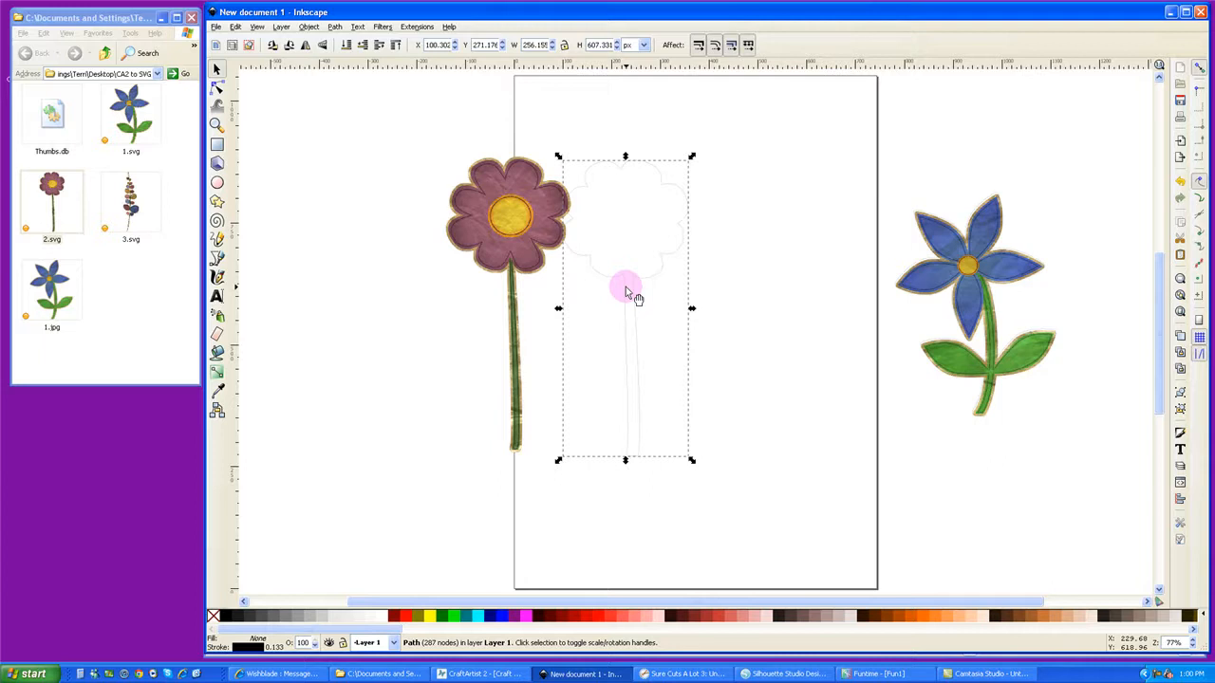
{"action": "left_click", "coordinate": [919, 277]}
{"action": "left_click_drag", "start_coordinate": [893, 274], "coordinate": [760, 274]}
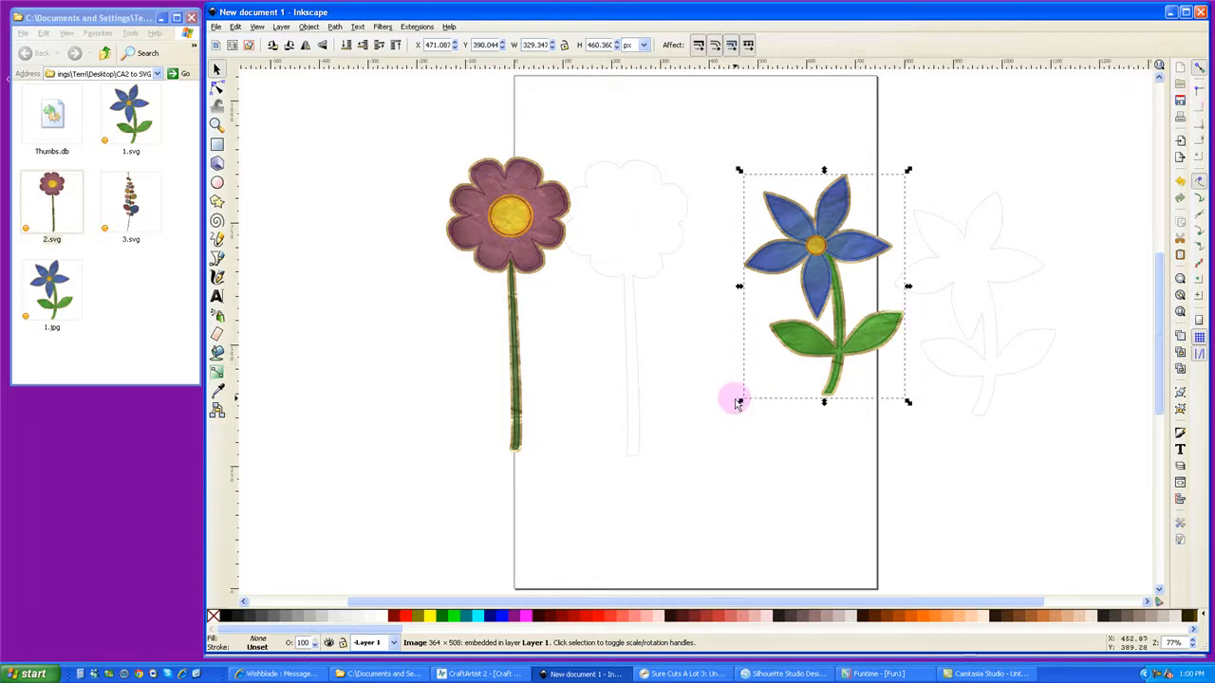
Switch to Sure Cuts A Lot 3 and check which program version is installed
{"action": "left_click", "coordinate": [682, 674]}
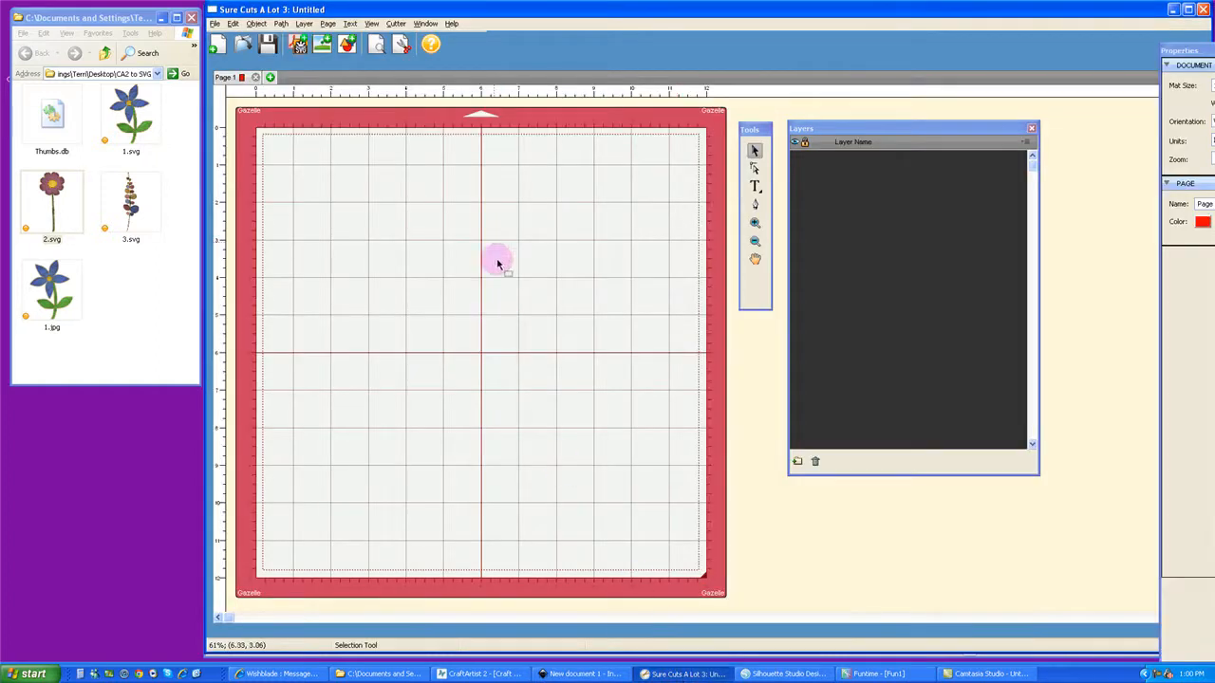
{"action": "left_click", "coordinate": [453, 24]}
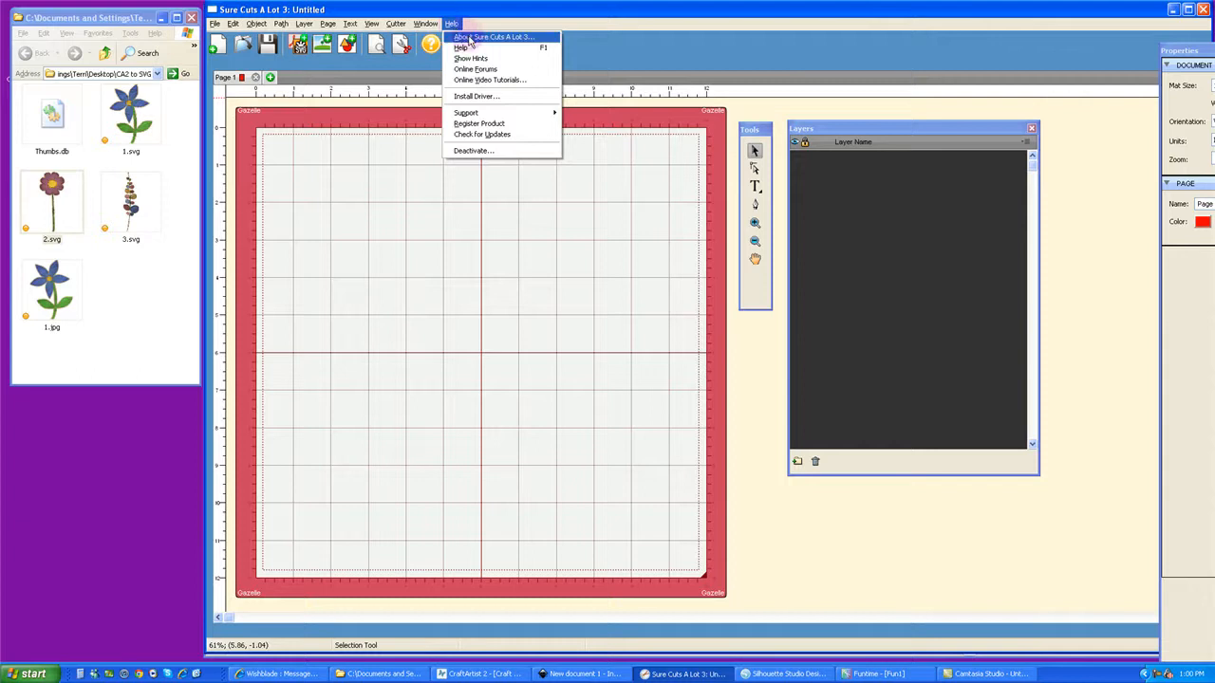
{"action": "left_click", "coordinate": [468, 36]}
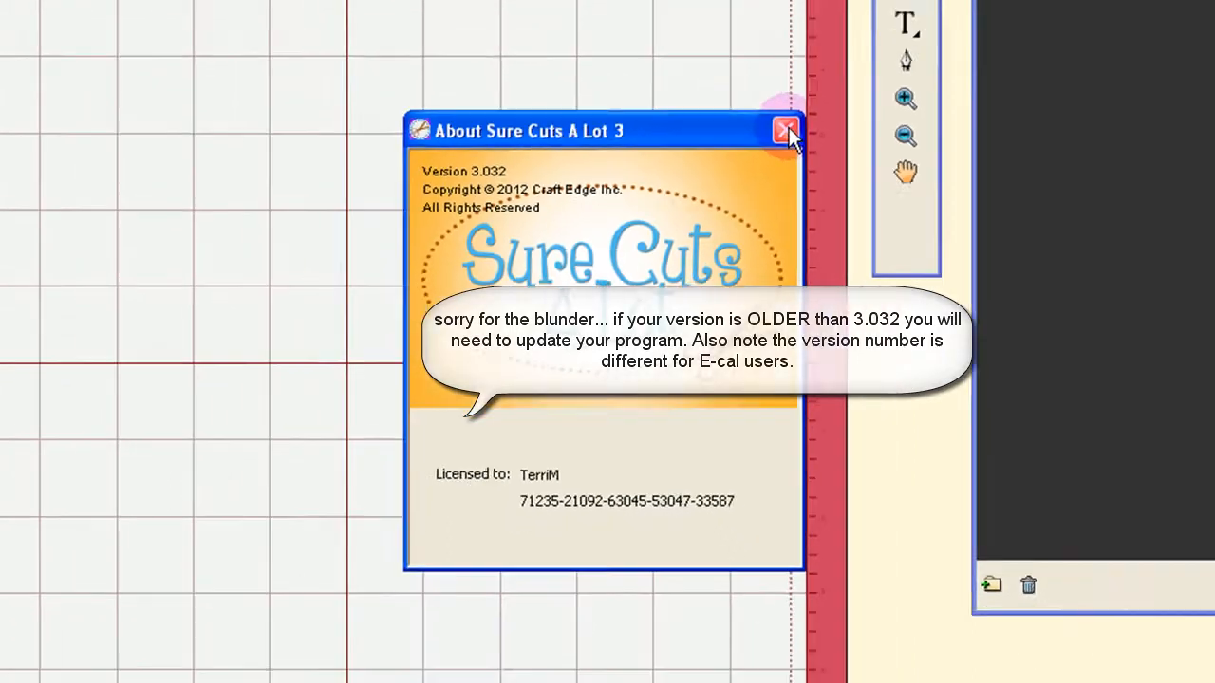
{"action": "left_click", "coordinate": [826, 79]}
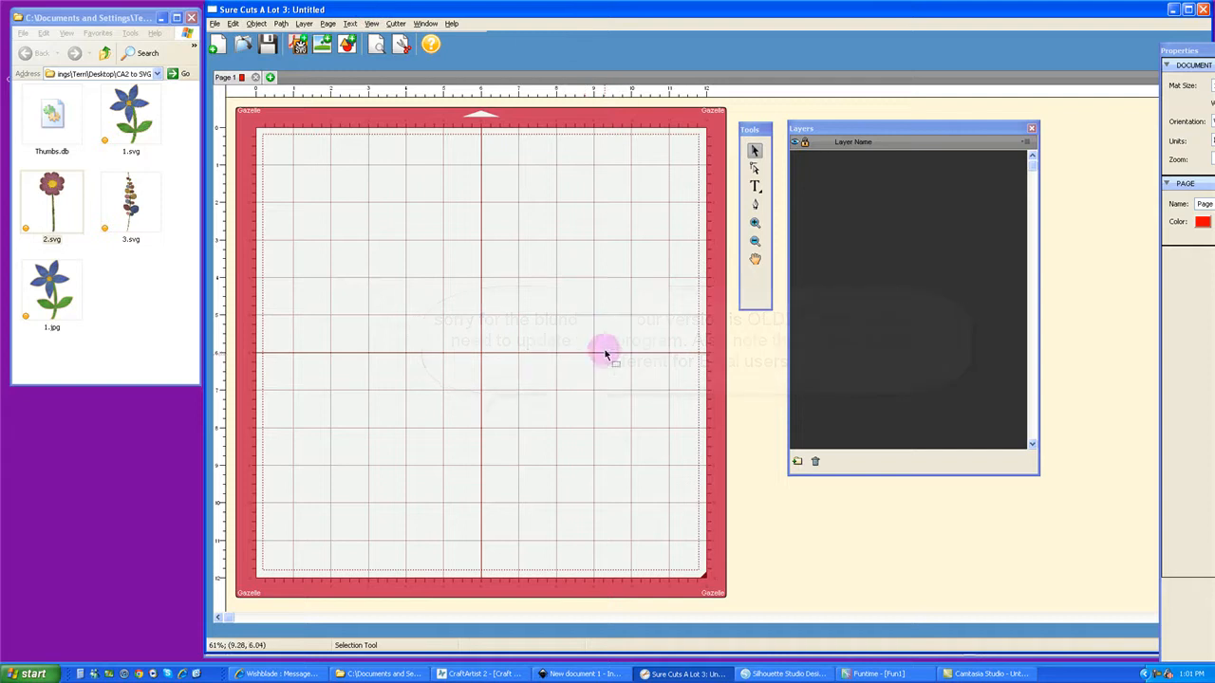
Import 1.svg from the CA2 to SVG folder onto the mat and ungroup it
{"action": "left_click", "coordinate": [130, 112]}
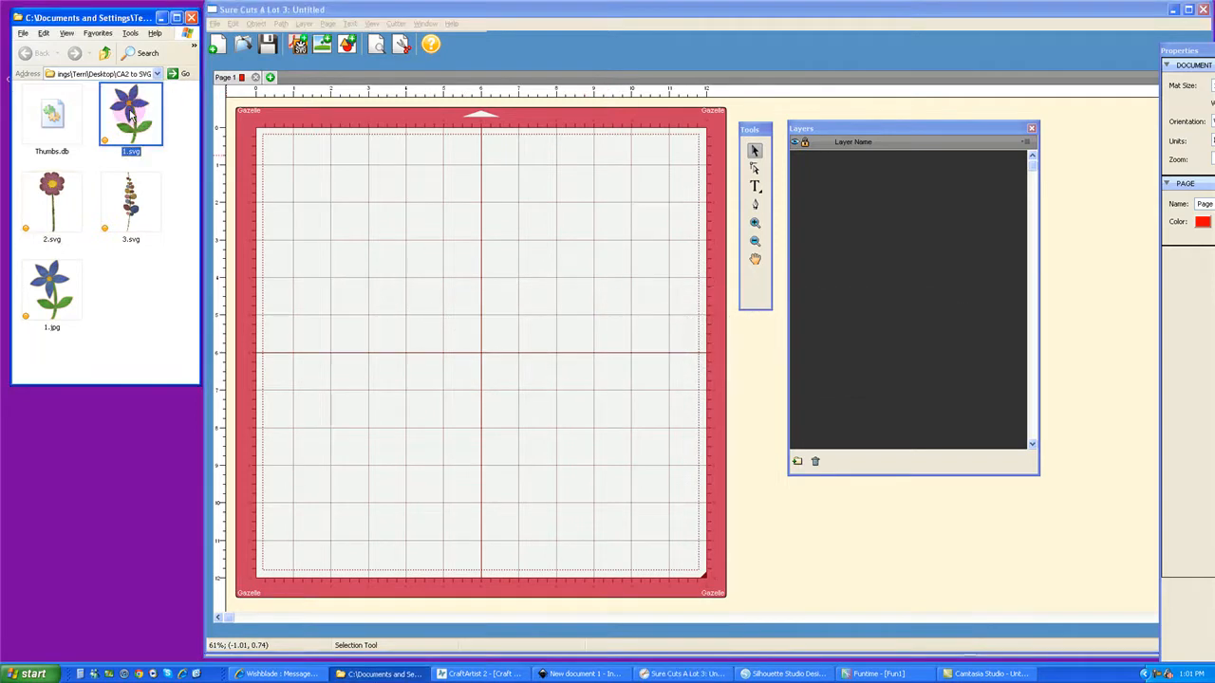
{"action": "left_click_drag", "start_coordinate": [130, 112], "coordinate": [472, 336]}
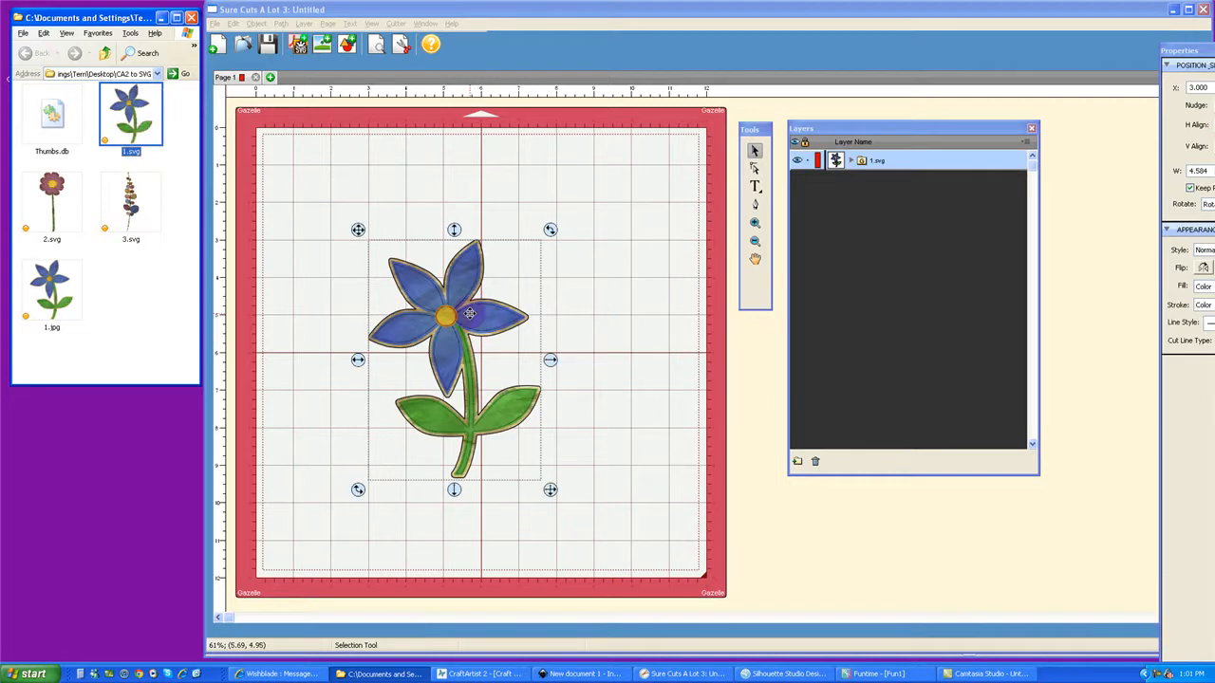
{"action": "right_click", "coordinate": [472, 320]}
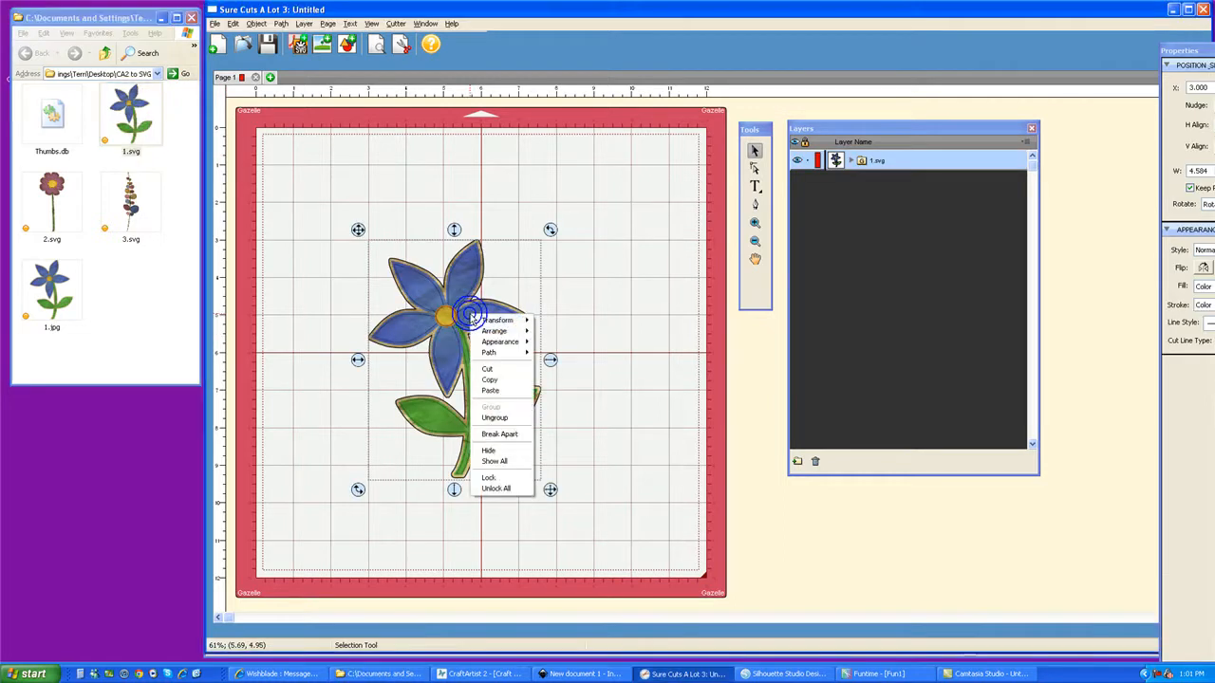
{"action": "left_click", "coordinate": [491, 418]}
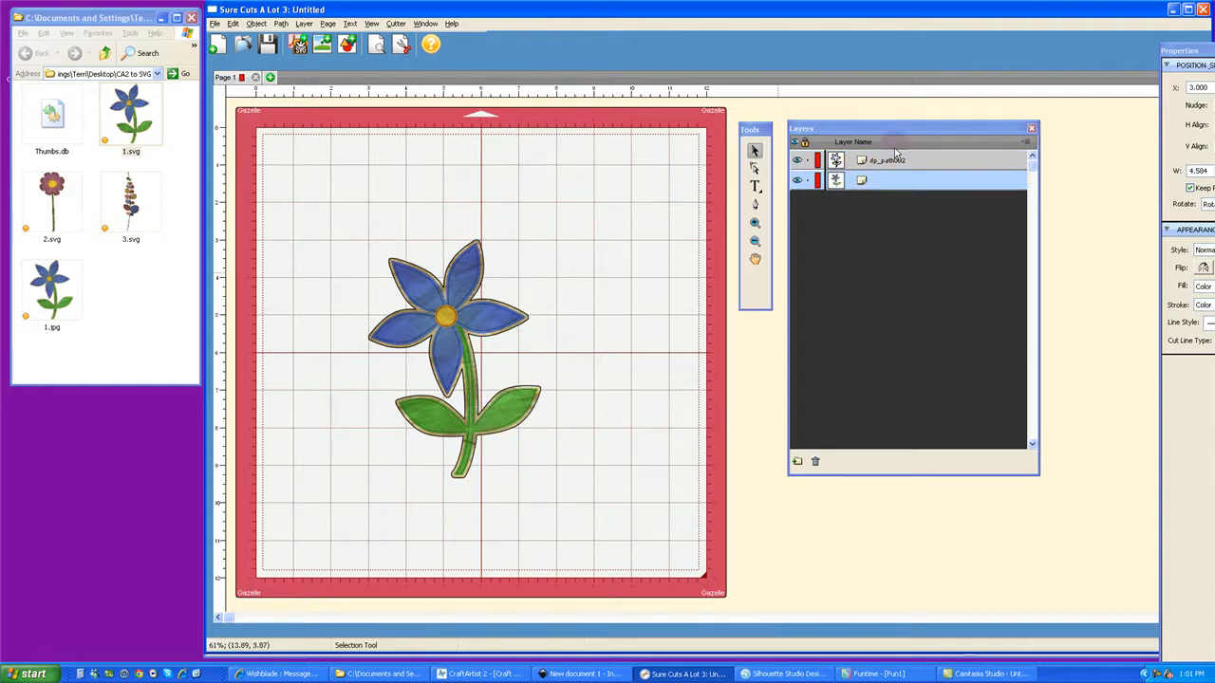
Hide and show the blue flower's image layer and its dp_path002 outline layer in turn to inspect each alone
{"action": "left_click", "coordinate": [798, 183]}
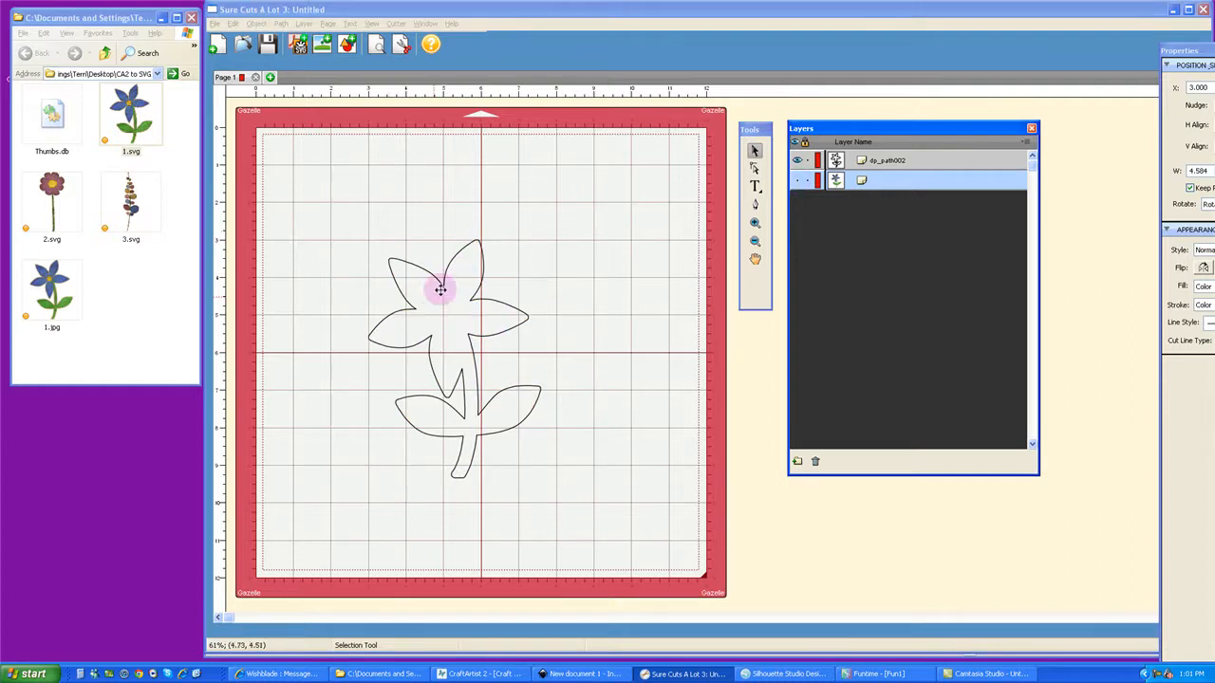
{"action": "left_click", "coordinate": [798, 182]}
{"action": "left_click", "coordinate": [797, 160]}
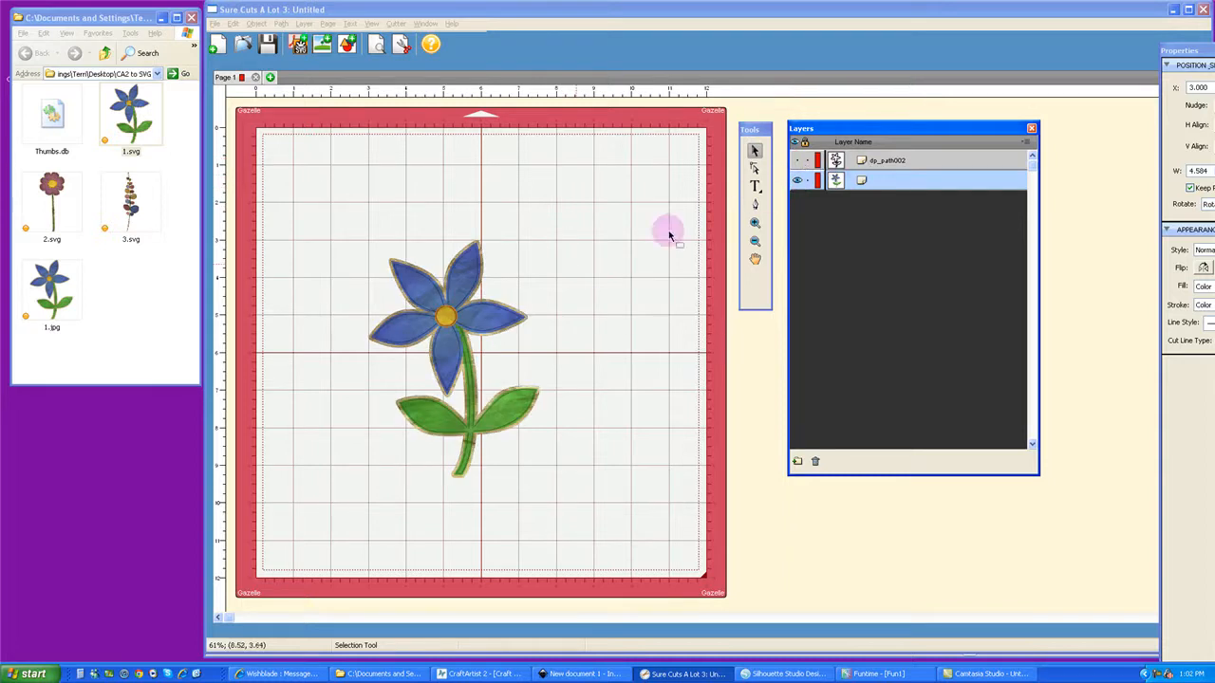
{"action": "left_click", "coordinate": [797, 160]}
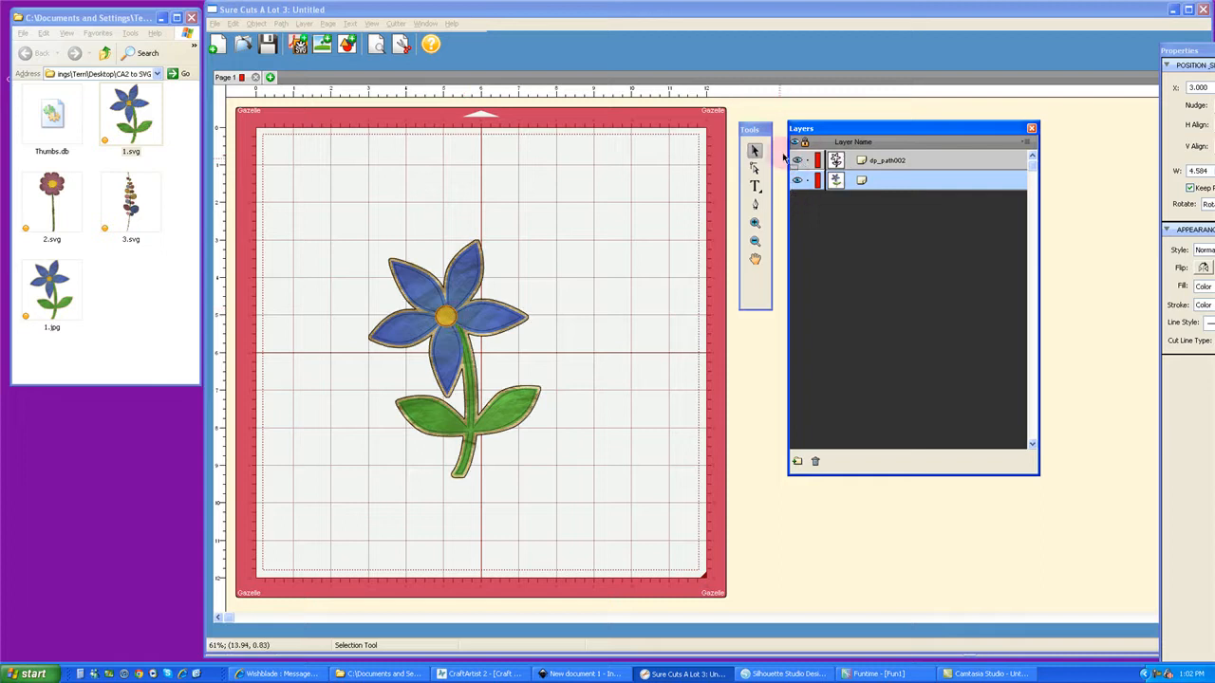
Move the blue flower's outline and image apart on the mat and clear the selection
{"action": "left_click", "coordinate": [882, 185]}
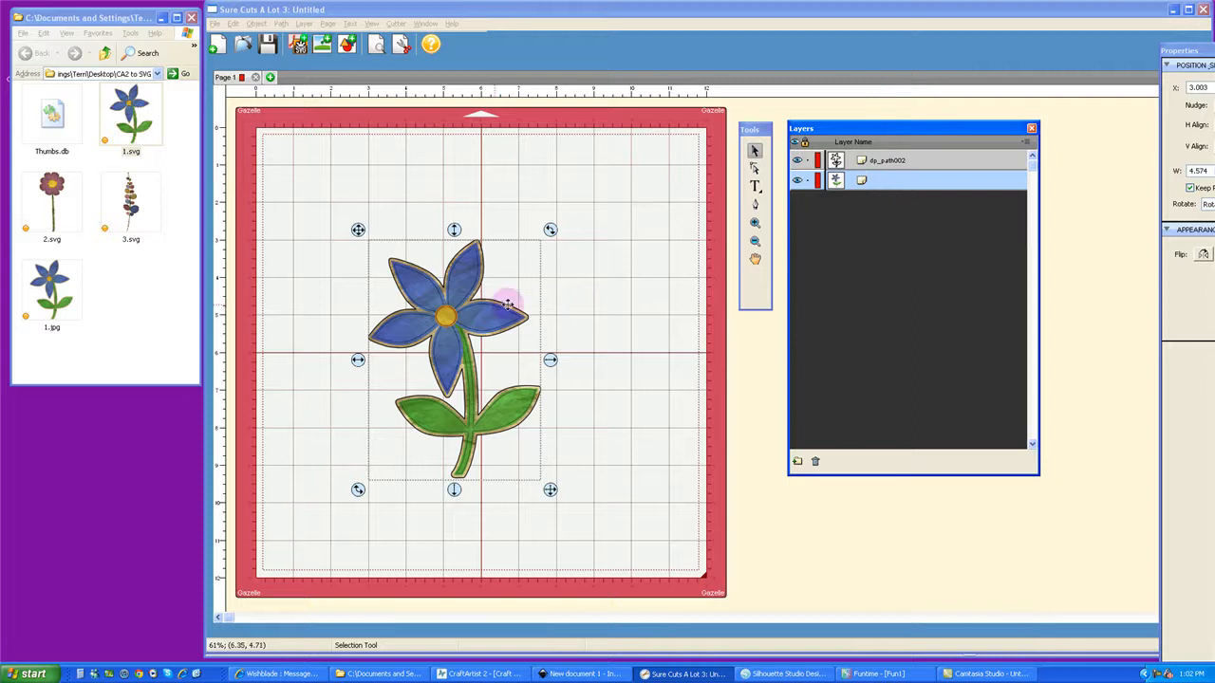
{"action": "left_click_drag", "start_coordinate": [474, 307], "coordinate": [608, 296]}
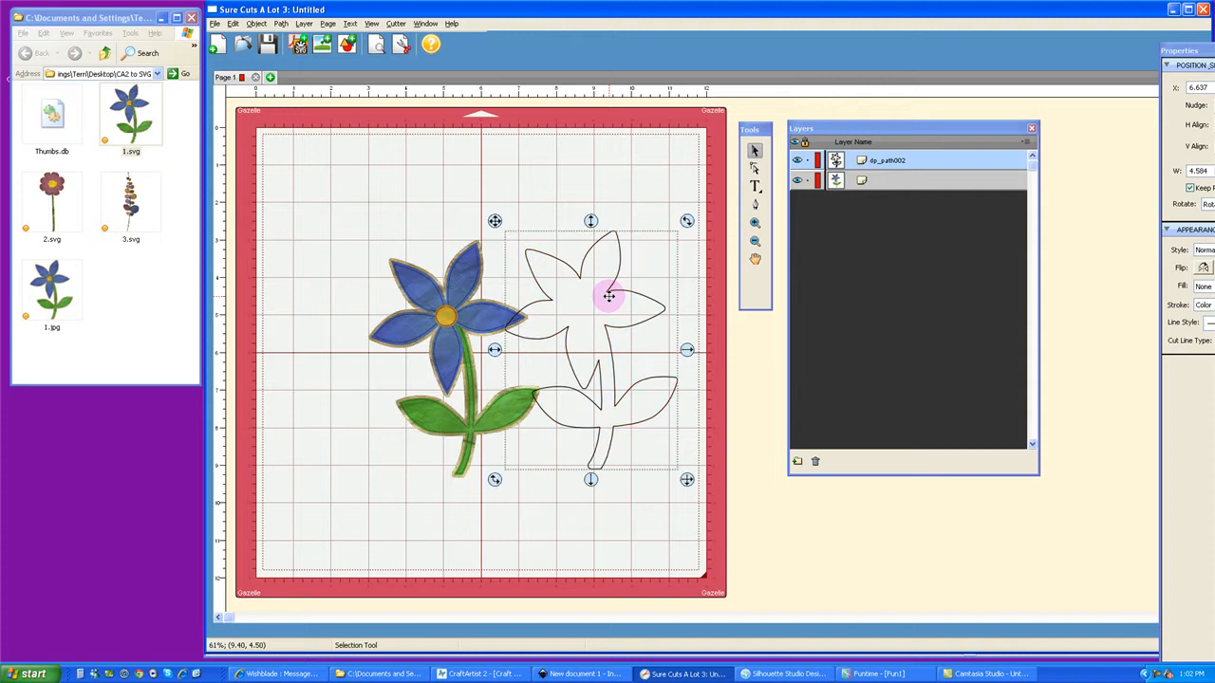
{"action": "left_click", "coordinate": [442, 301]}
{"action": "left_click_drag", "start_coordinate": [442, 301], "coordinate": [415, 273]}
{"action": "left_click", "coordinate": [550, 304]}
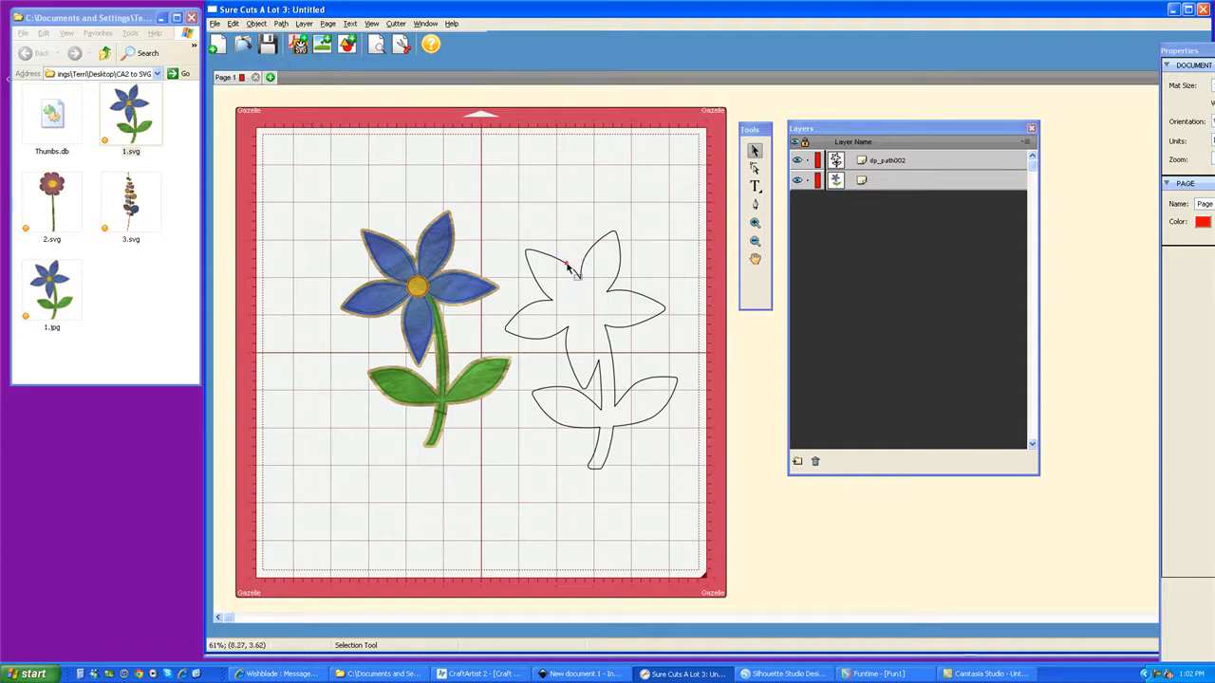
Select the image and outline layers in turn, and delete the blue flower image
{"action": "left_click", "coordinate": [896, 181]}
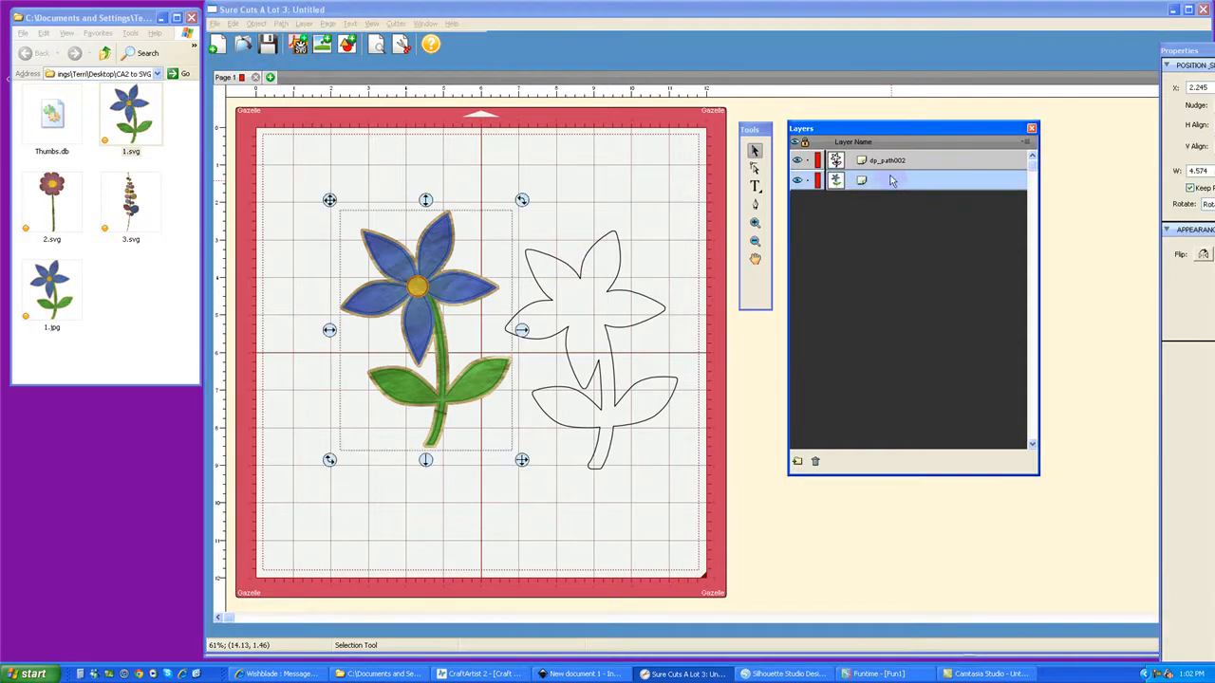
{"action": "left_click", "coordinate": [920, 161]}
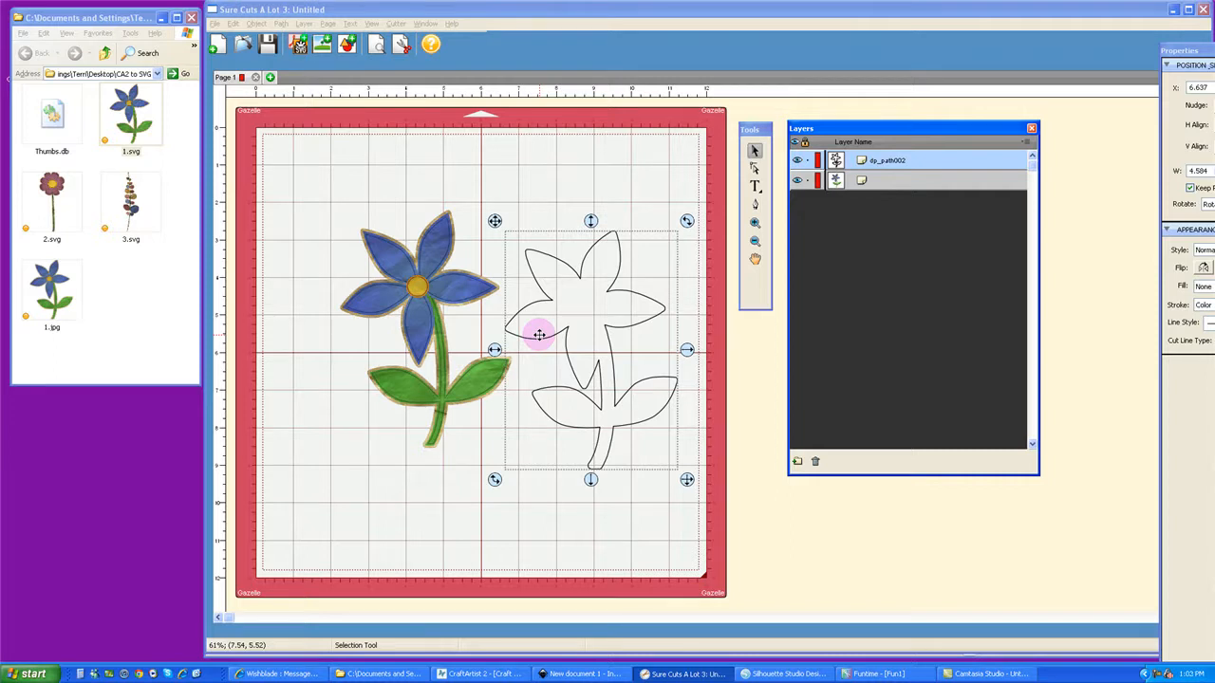
{"action": "left_click", "coordinate": [467, 286]}
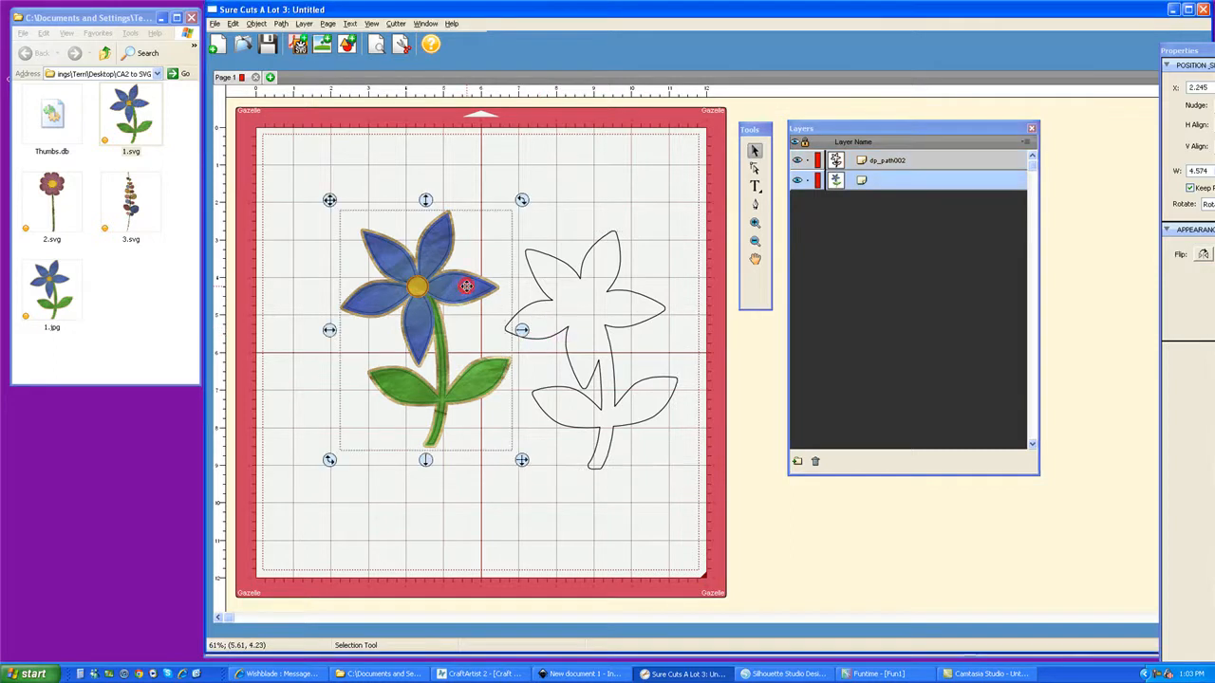
{"action": "key", "text": "Delete"}
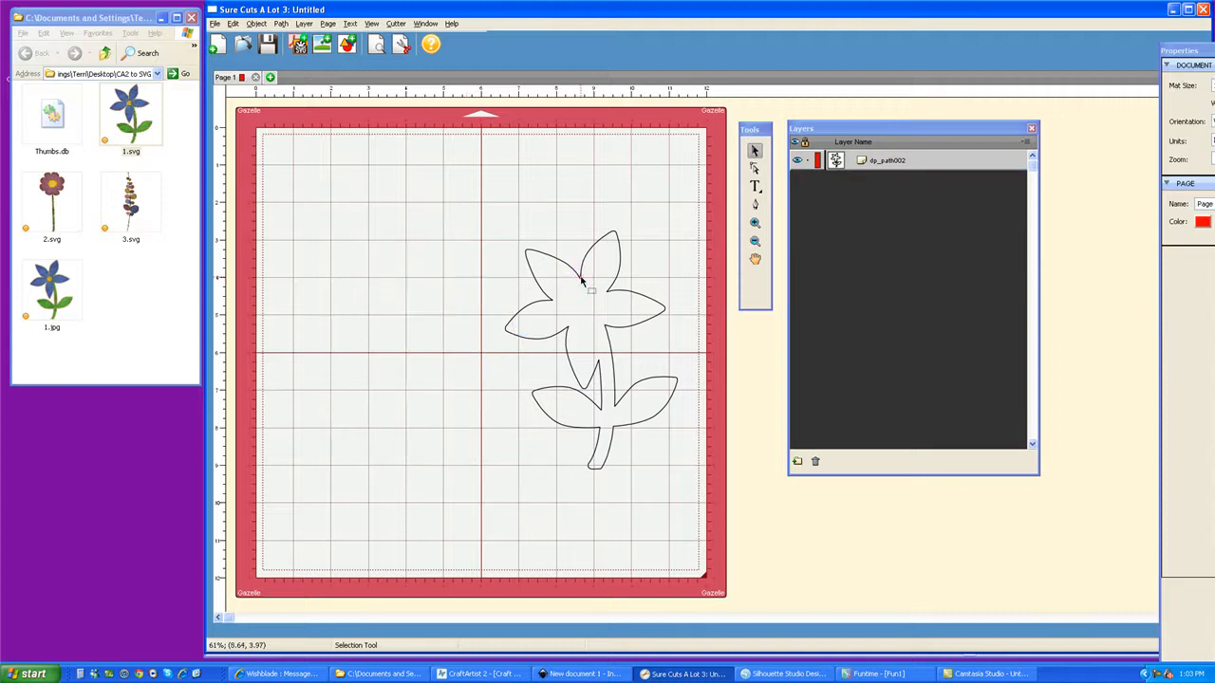
Select the remaining blue flower outline dp_path002 and move it beyond the mat's lower right edge
{"action": "left_click", "coordinate": [888, 165]}
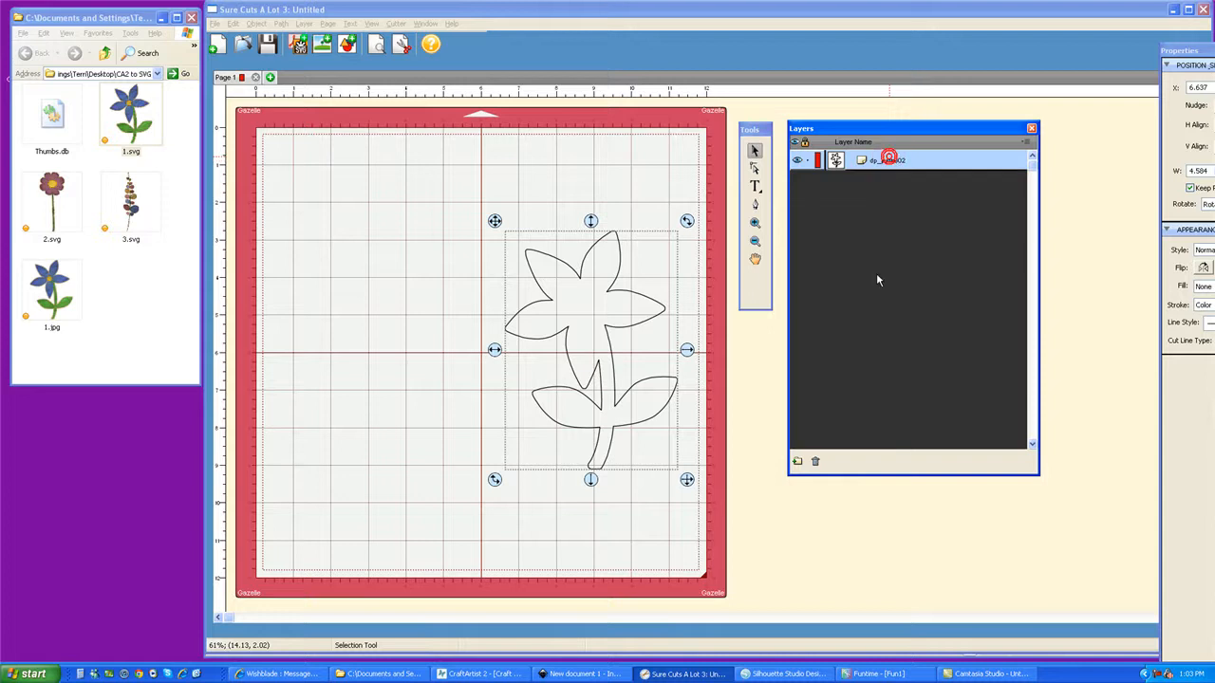
{"action": "left_click", "coordinate": [851, 160]}
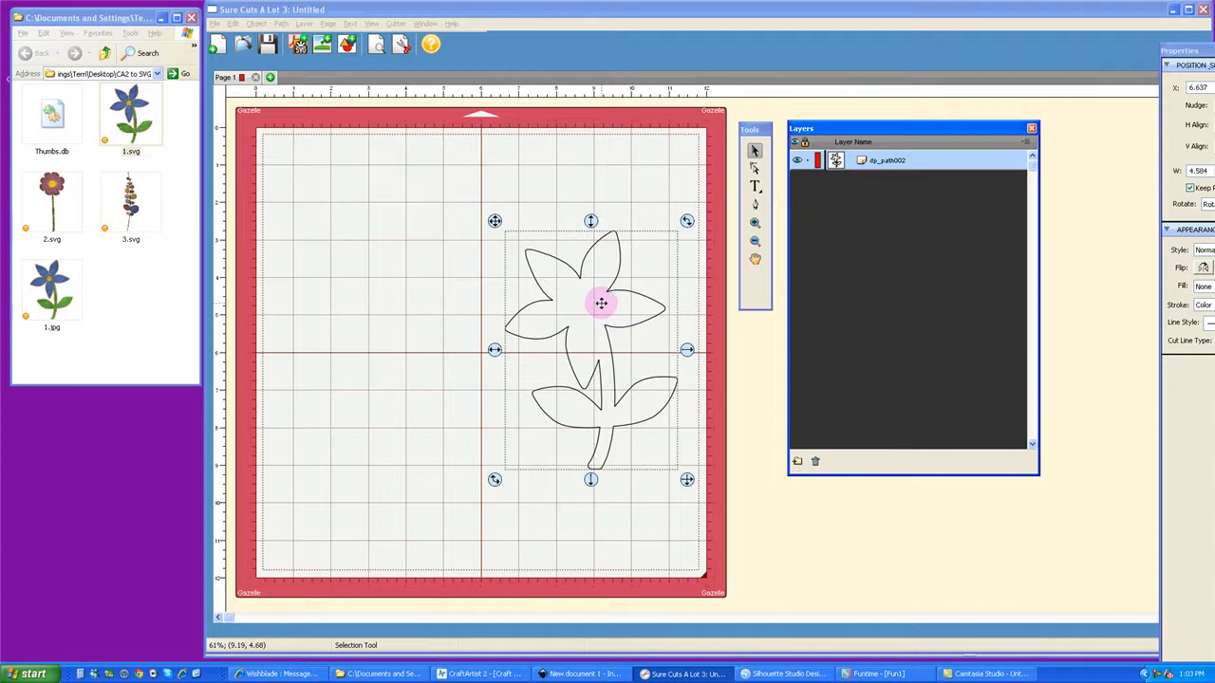
{"action": "left_click_drag", "start_coordinate": [601, 303], "coordinate": [775, 421]}
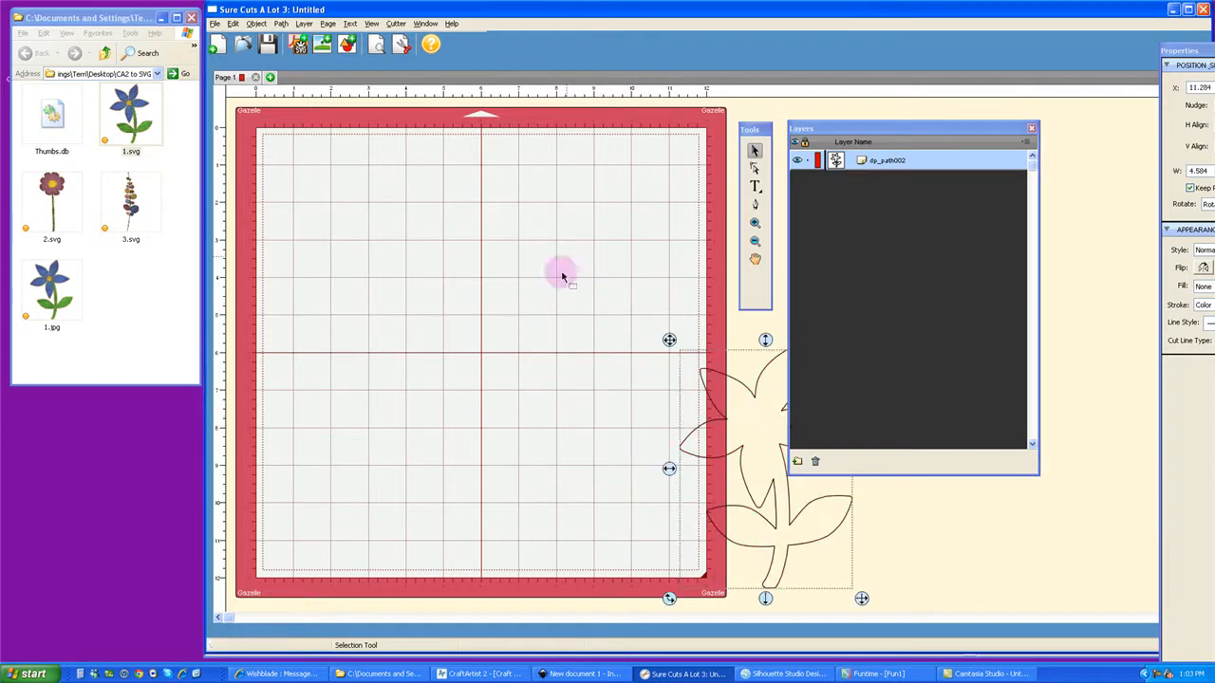
Import 2.svg from the CA2 to SVG folder onto the mat and ungroup the purple flower
{"action": "left_click", "coordinate": [65, 190]}
{"action": "left_click_drag", "start_coordinate": [55, 193], "coordinate": [471, 305]}
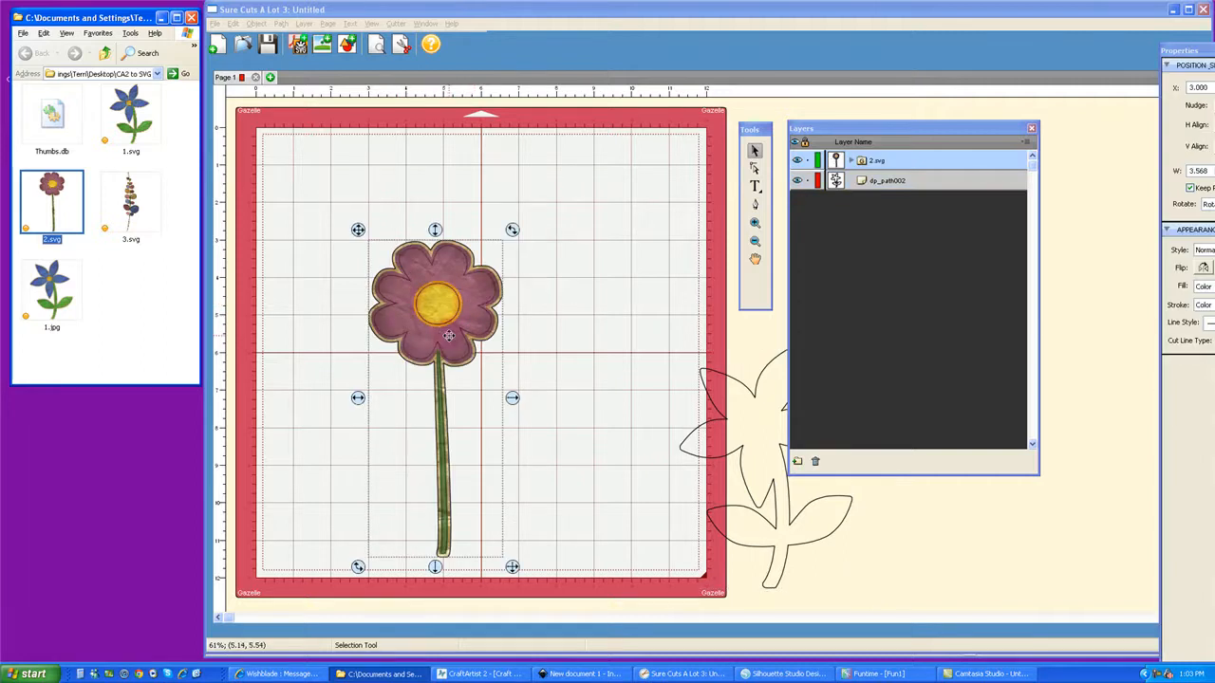
{"action": "right_click", "coordinate": [469, 289]}
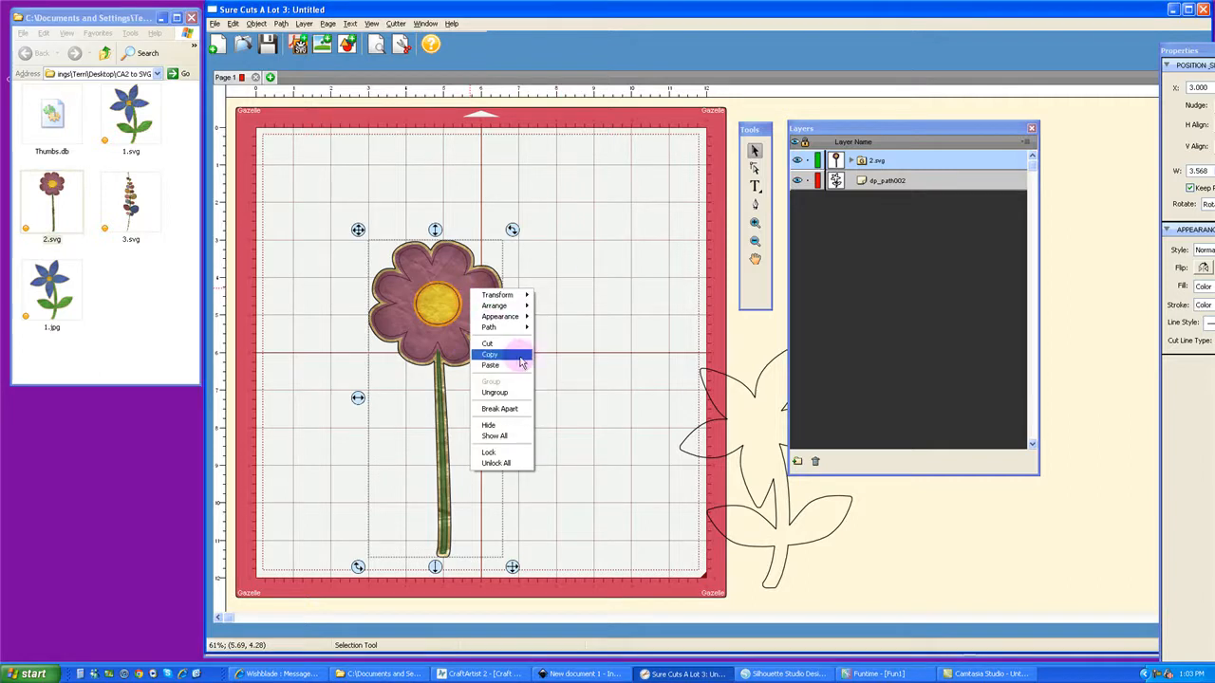
{"action": "left_click", "coordinate": [489, 393]}
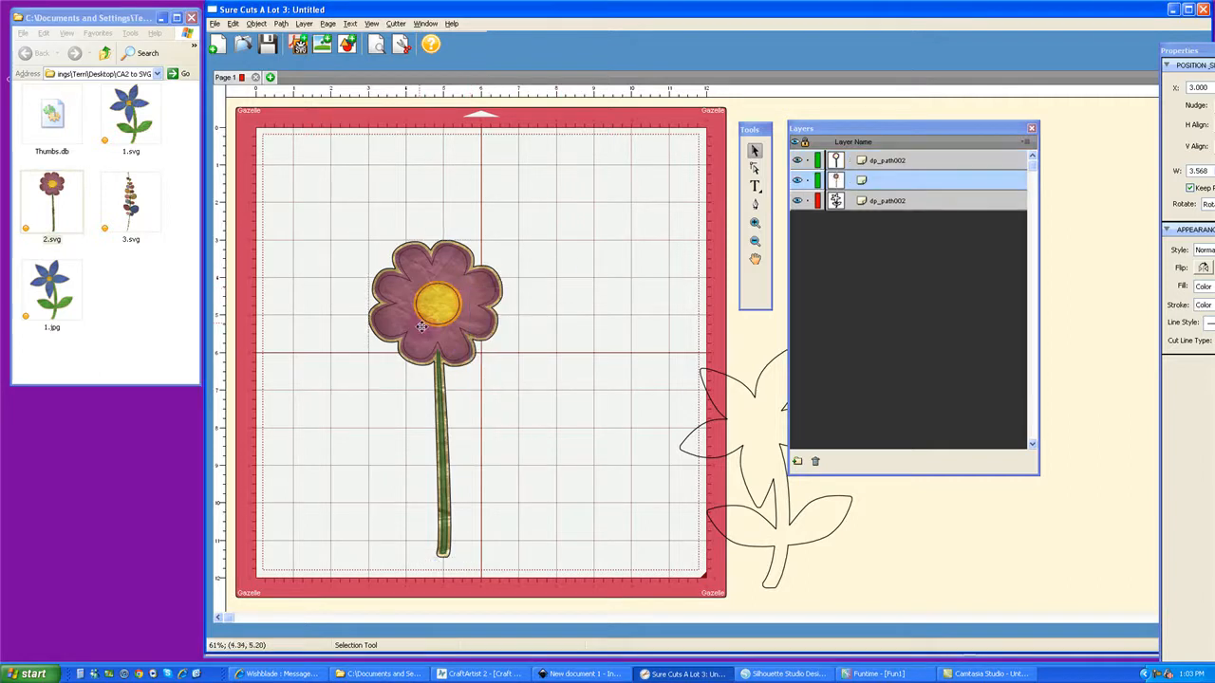
Move the purple flower's outline off its image, to the right on the mat
{"action": "left_click_drag", "start_coordinate": [411, 311], "coordinate": [542, 274]}
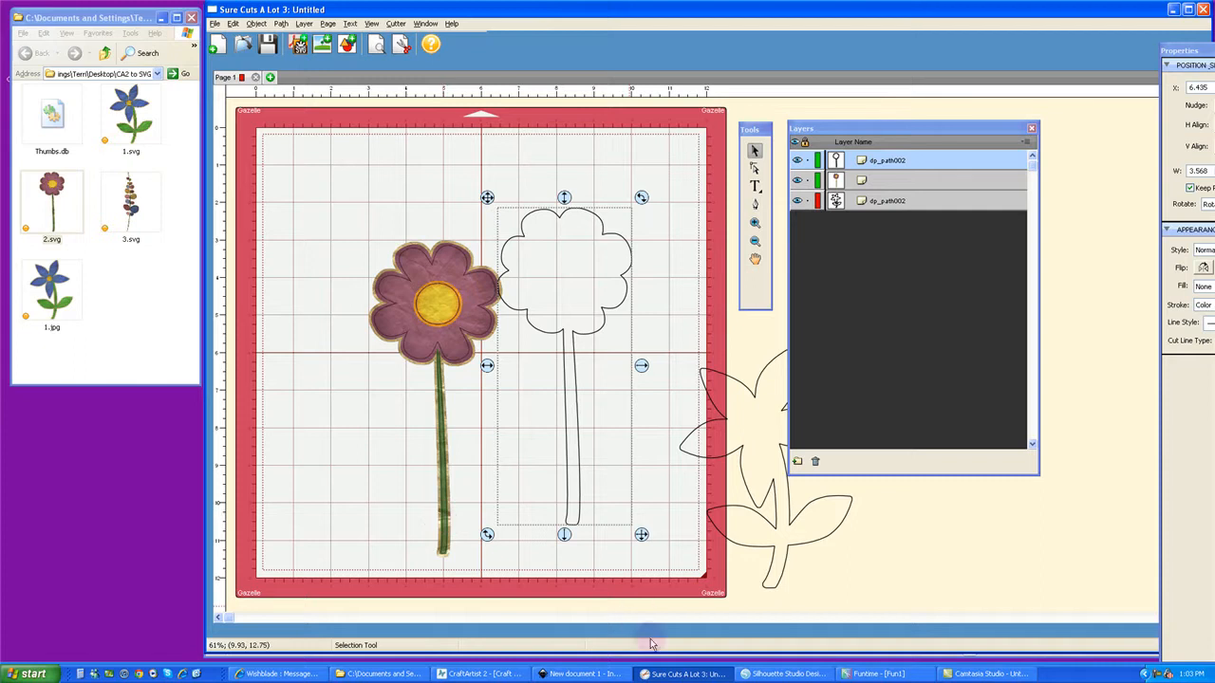
Switch to Silhouette Studio Designer Edition and place 1.svg from the CA2 to SVG folder on the blank page
{"action": "left_click", "coordinate": [792, 675]}
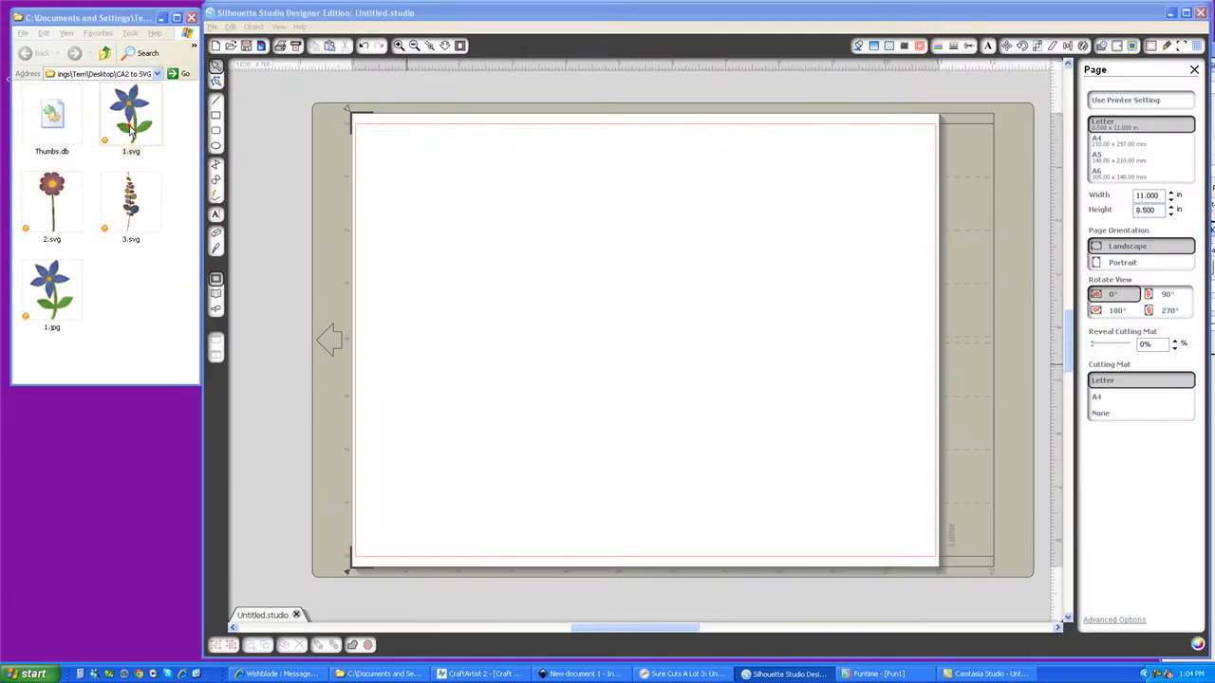
{"action": "left_click", "coordinate": [155, 187]}
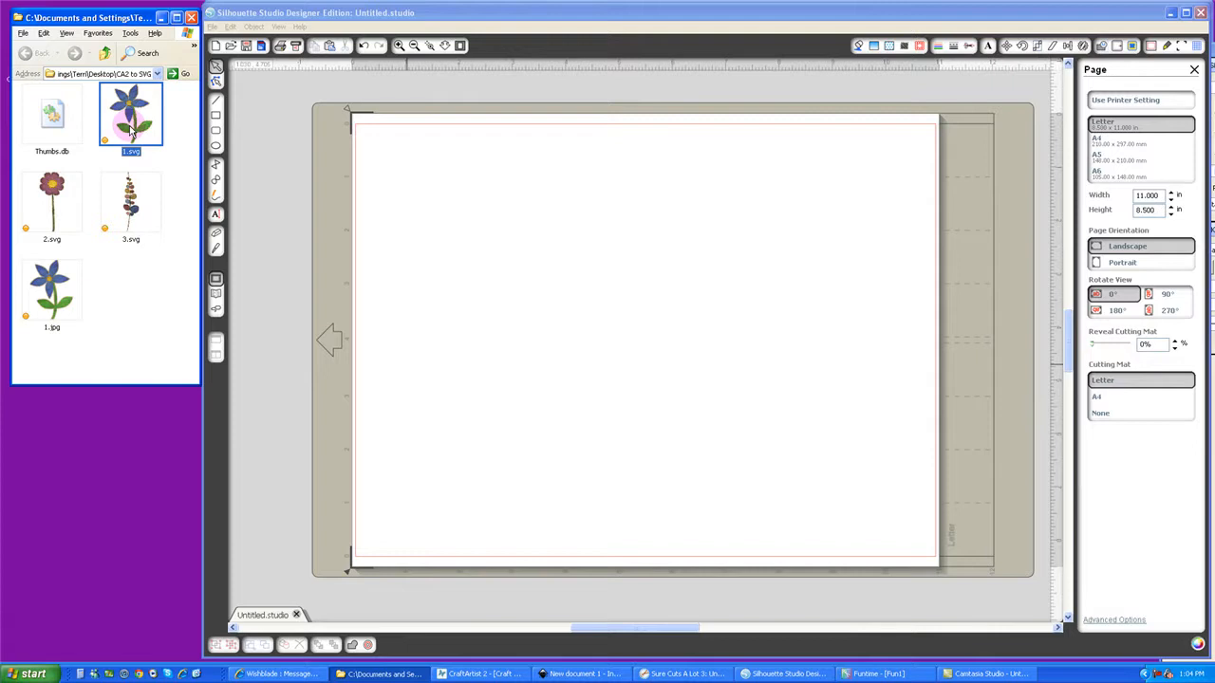
{"action": "left_click_drag", "start_coordinate": [131, 133], "coordinate": [672, 354]}
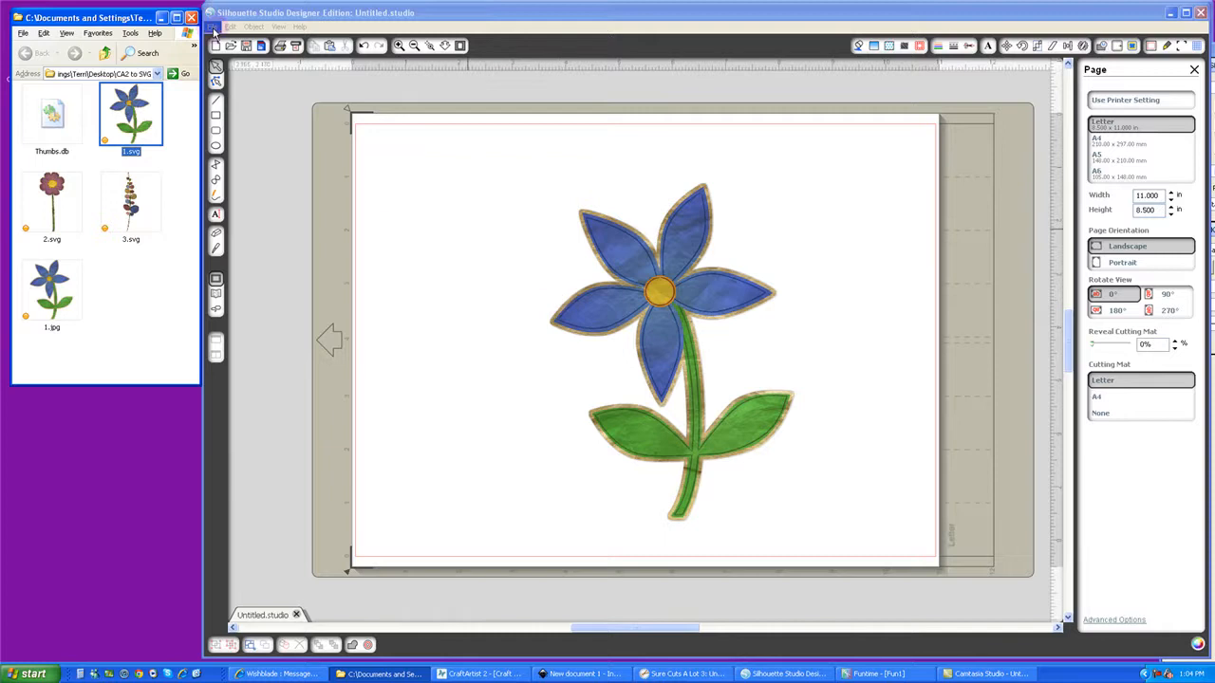
Import 1.svg from the desktop's CA2 to SVG folder into the library, using the SVG file type
{"action": "left_click", "coordinate": [215, 27]}
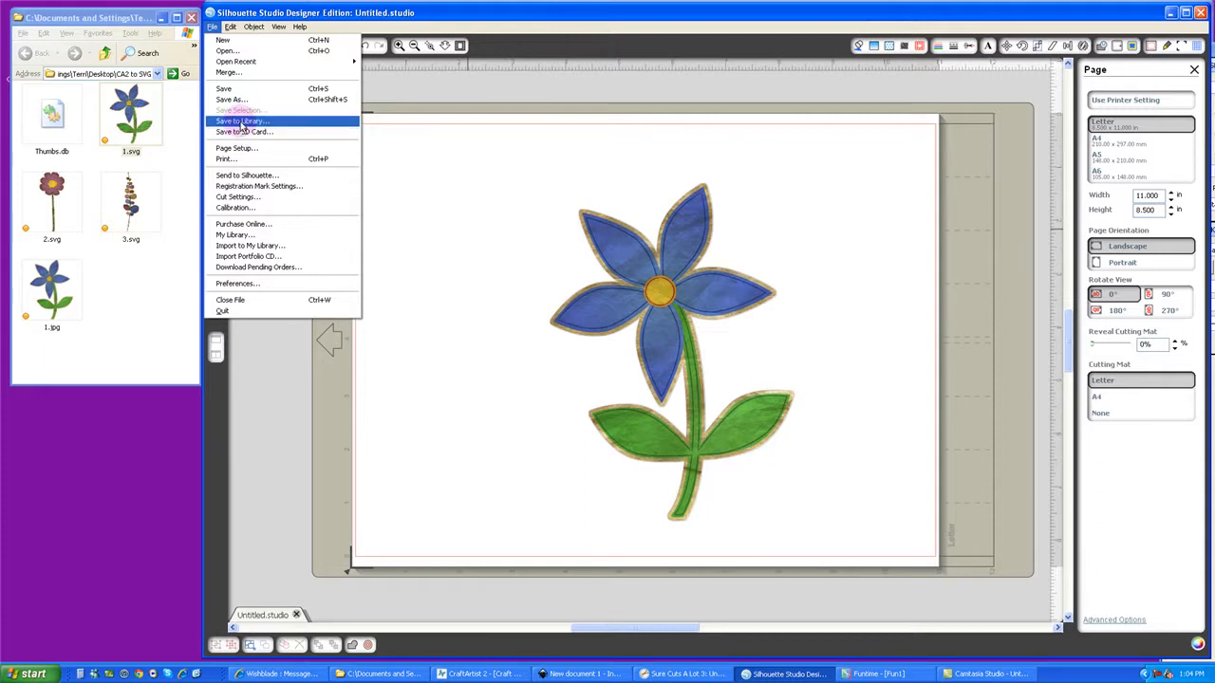
{"action": "left_click", "coordinate": [249, 247]}
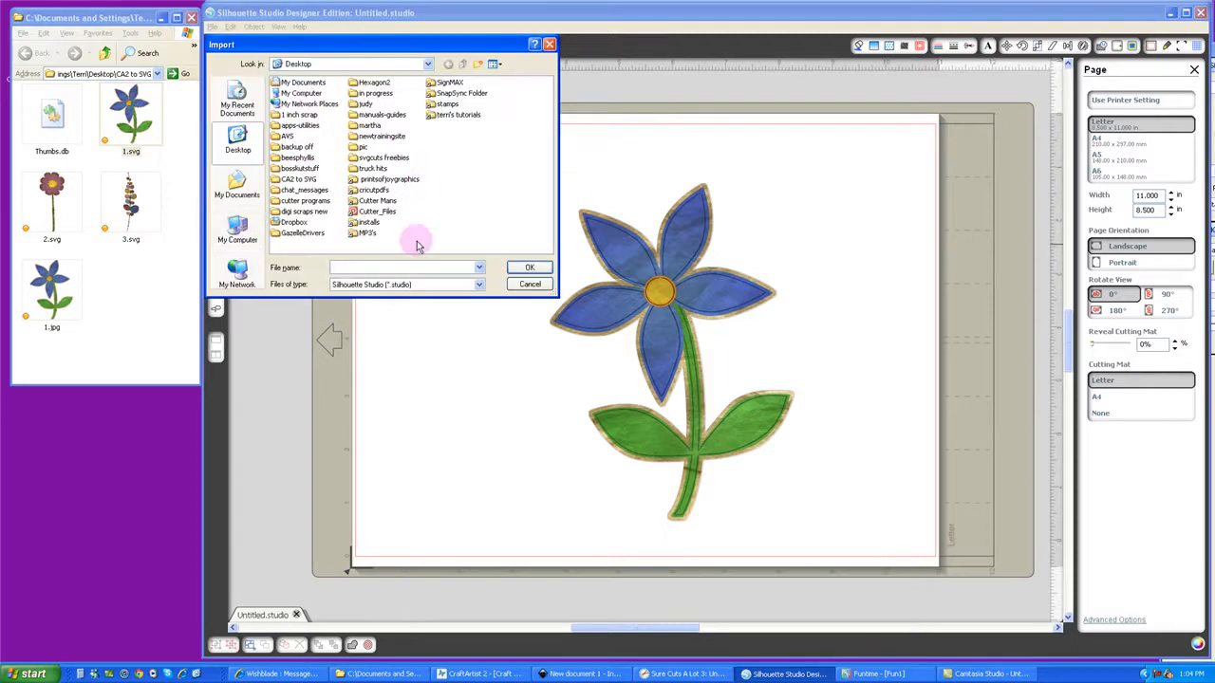
{"action": "left_click", "coordinate": [480, 285]}
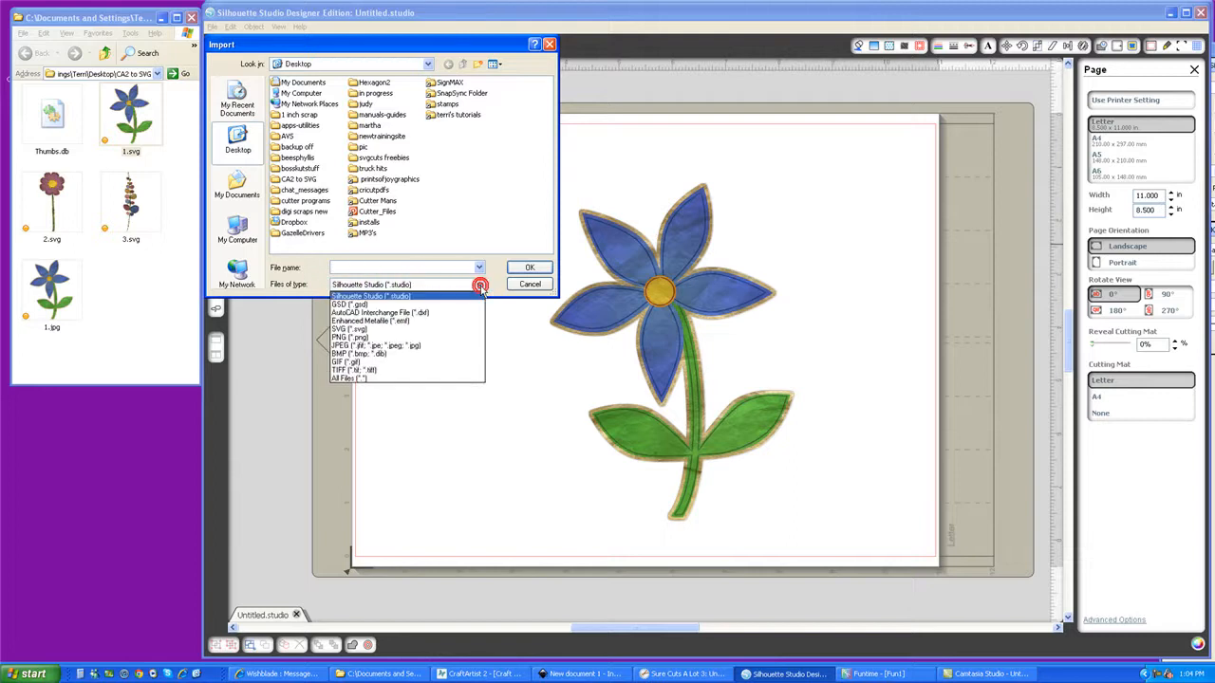
{"action": "left_click", "coordinate": [353, 330]}
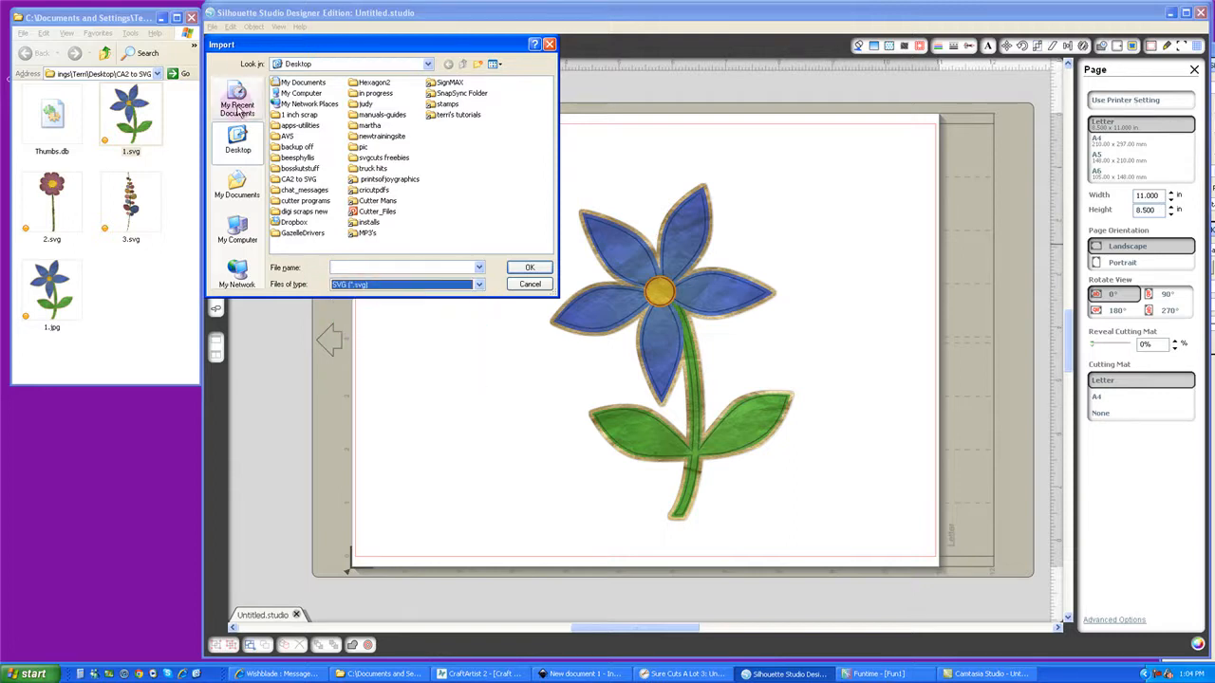
{"action": "left_click", "coordinate": [237, 150]}
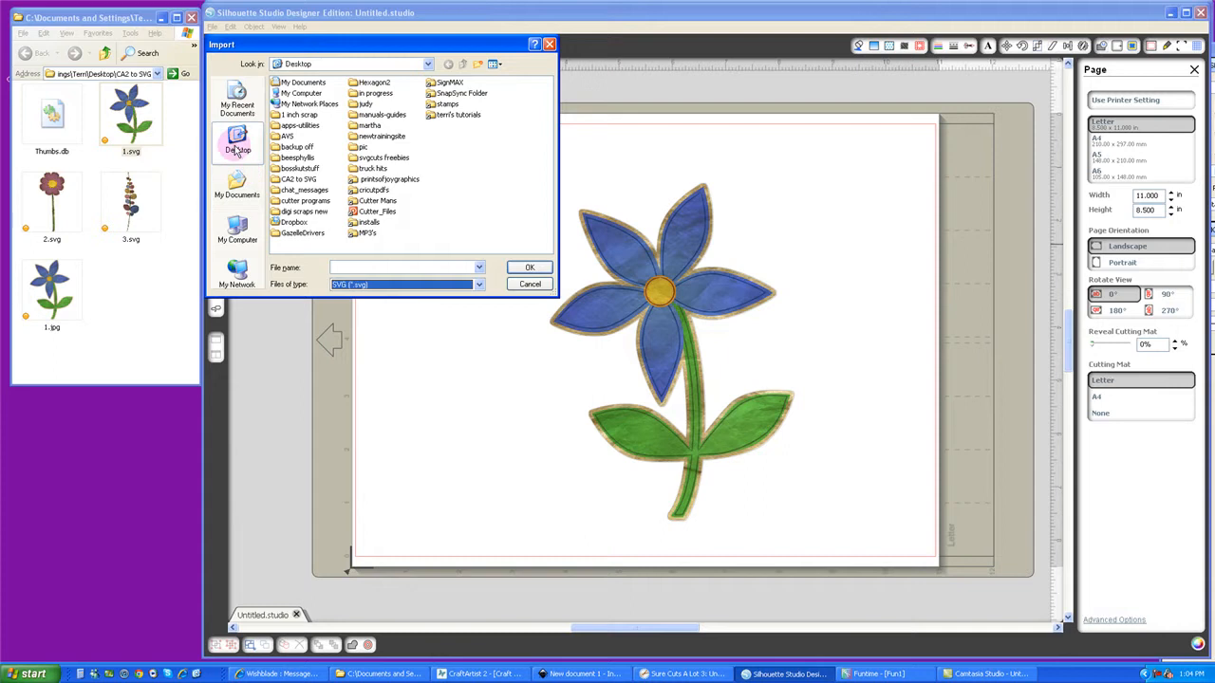
{"action": "double_click", "coordinate": [291, 179]}
{"action": "left_click", "coordinate": [290, 83]}
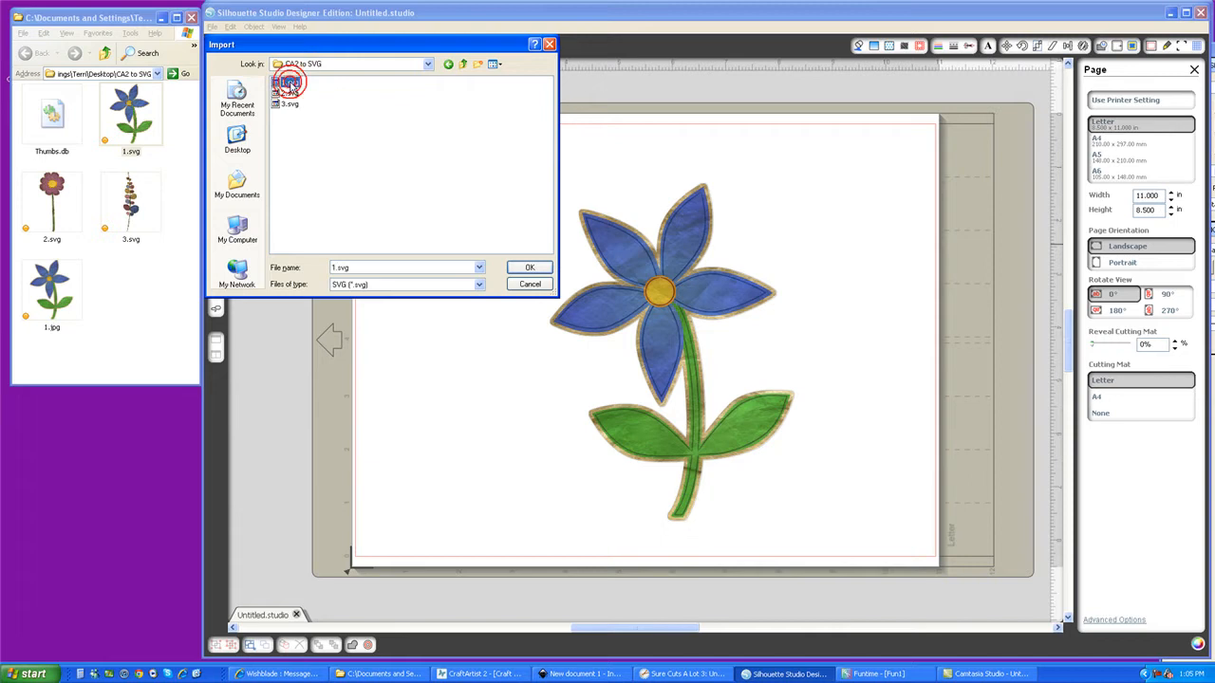
{"action": "left_click", "coordinate": [530, 270]}
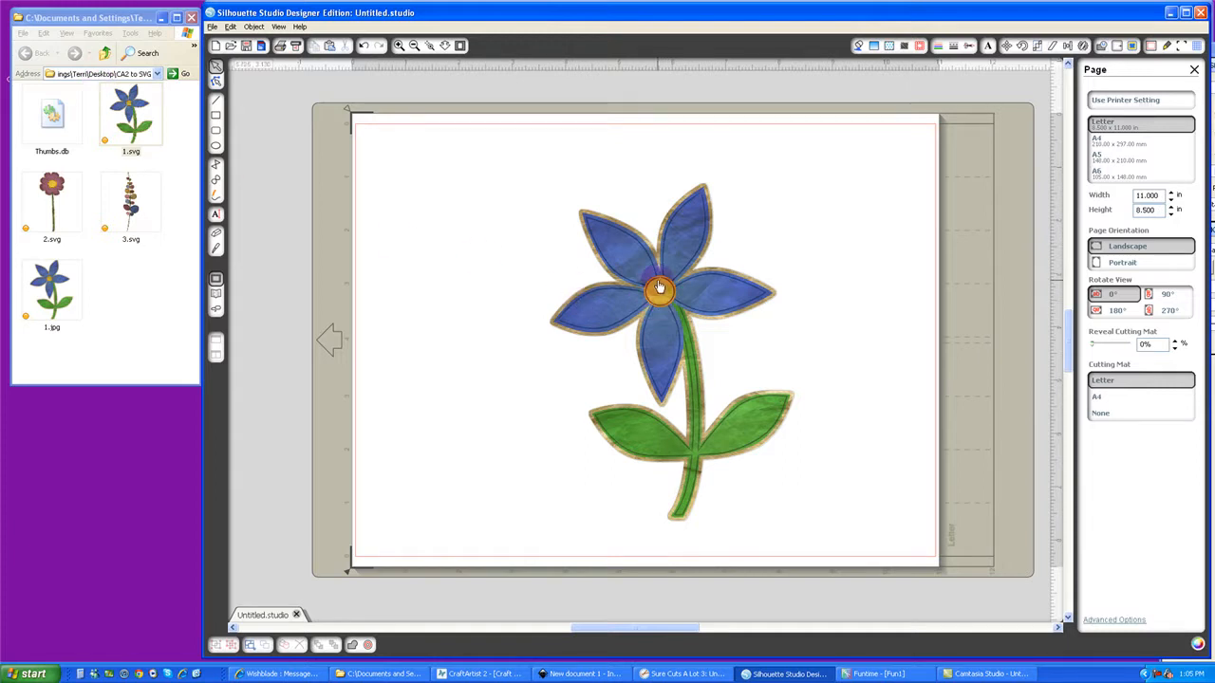
Ungroup the blue flower and move its image to the right, apart from the outline
{"action": "left_click", "coordinate": [630, 276]}
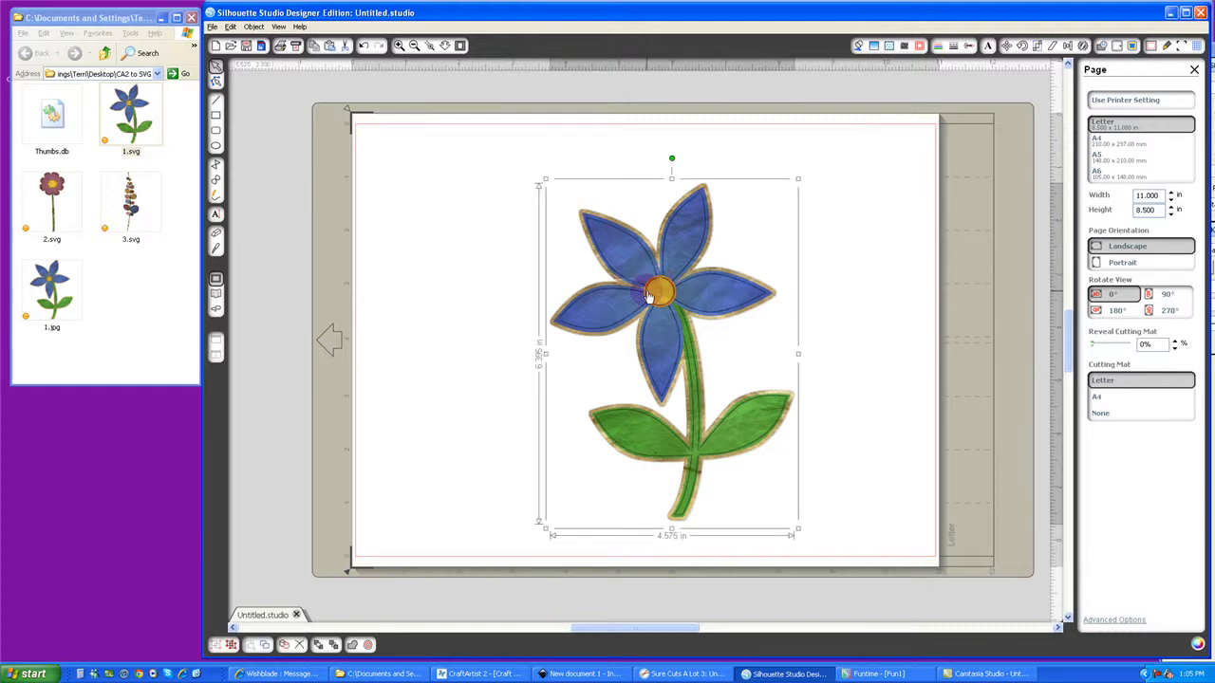
{"action": "right_click", "coordinate": [648, 297]}
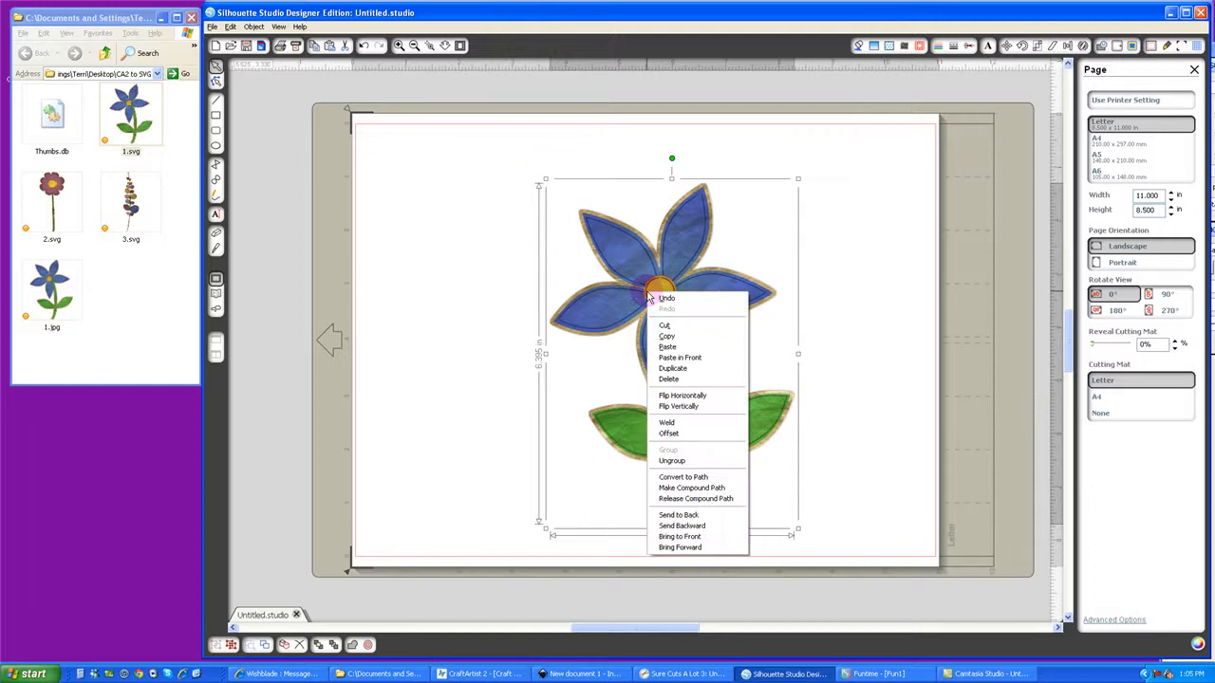
{"action": "left_click", "coordinate": [667, 461]}
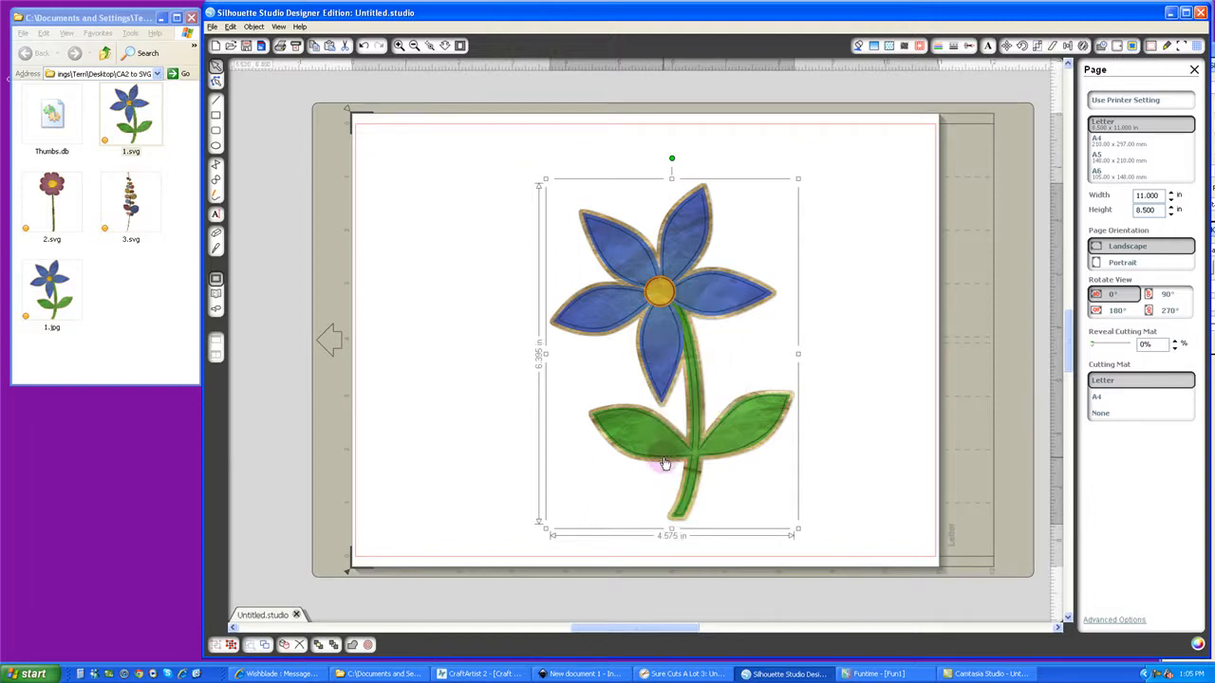
{"action": "left_click", "coordinate": [486, 190]}
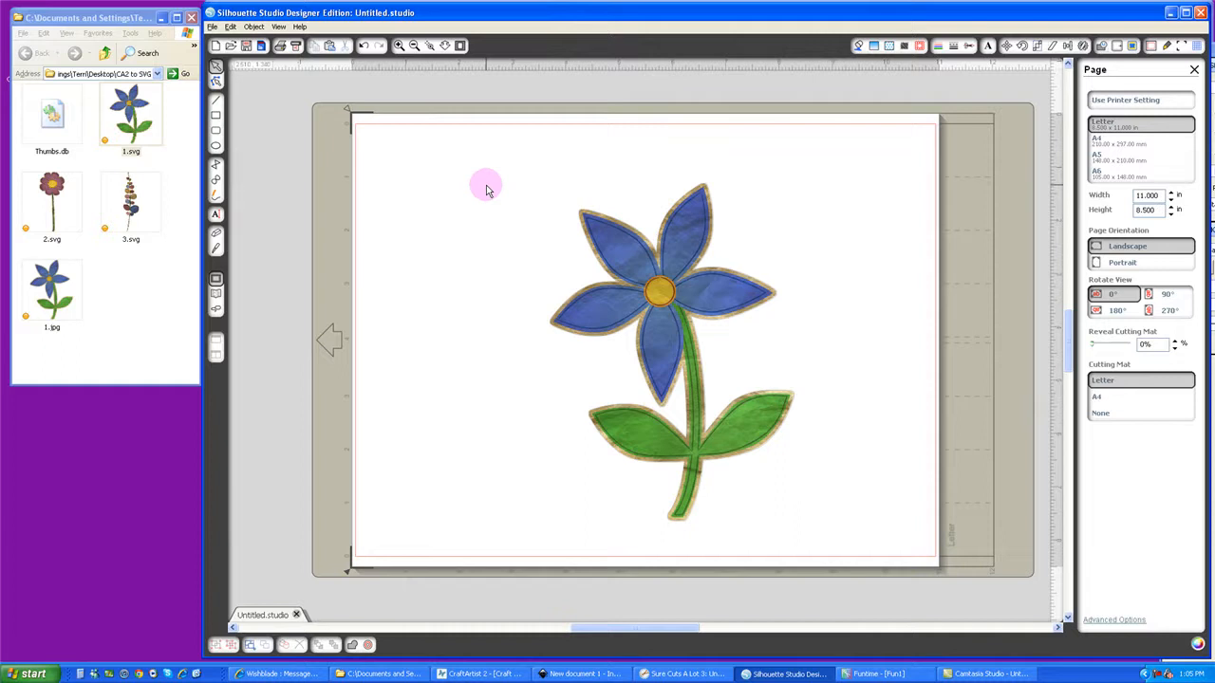
{"action": "left_click", "coordinate": [625, 257]}
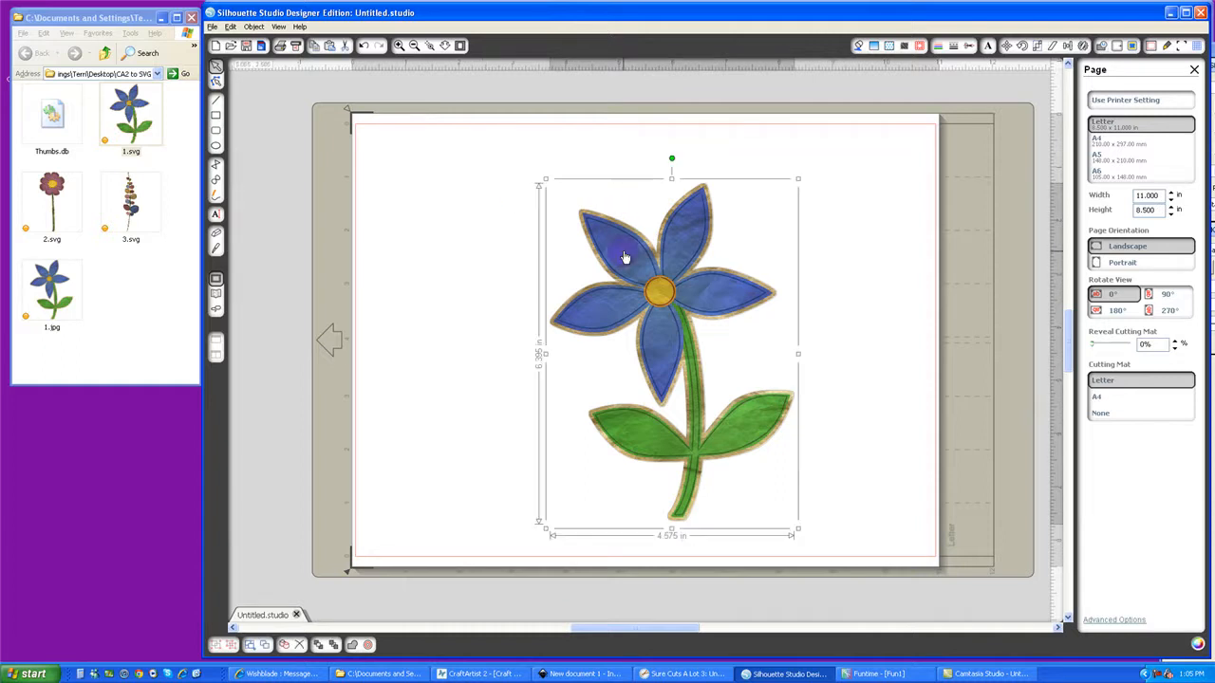
{"action": "left_click_drag", "start_coordinate": [626, 257], "coordinate": [798, 249]}
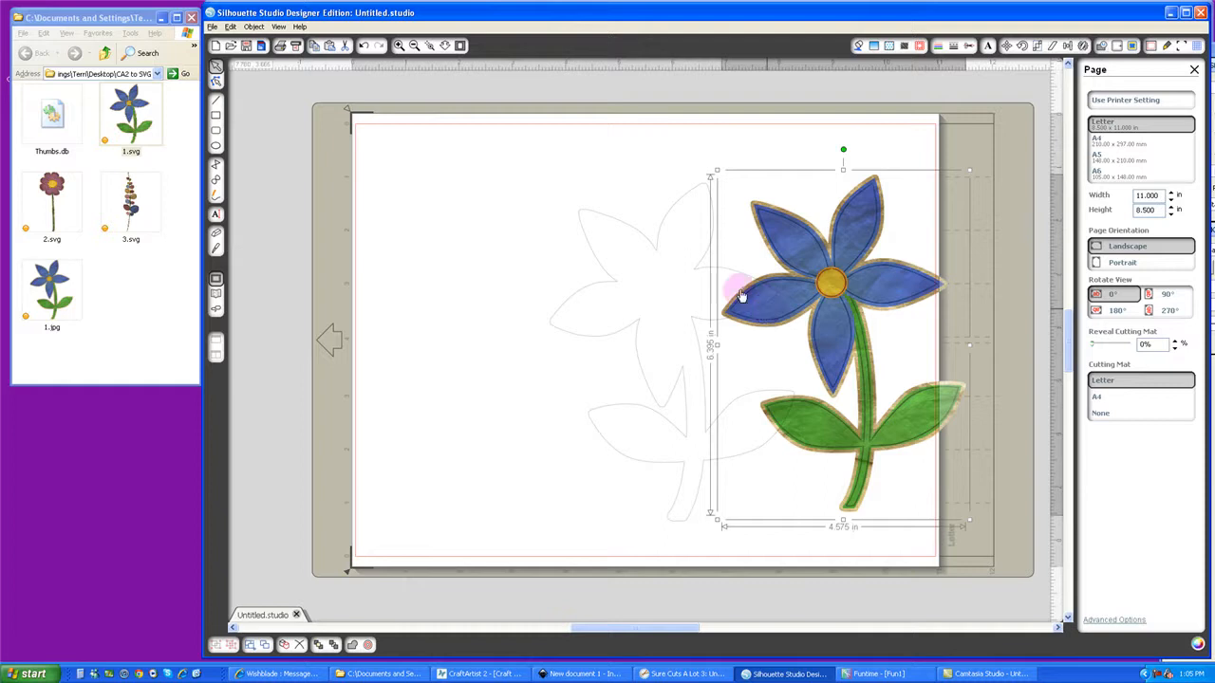
Set the blue flower outline's cut style to Cut Edge and return to the fill gradient settings
{"action": "left_click", "coordinate": [622, 226]}
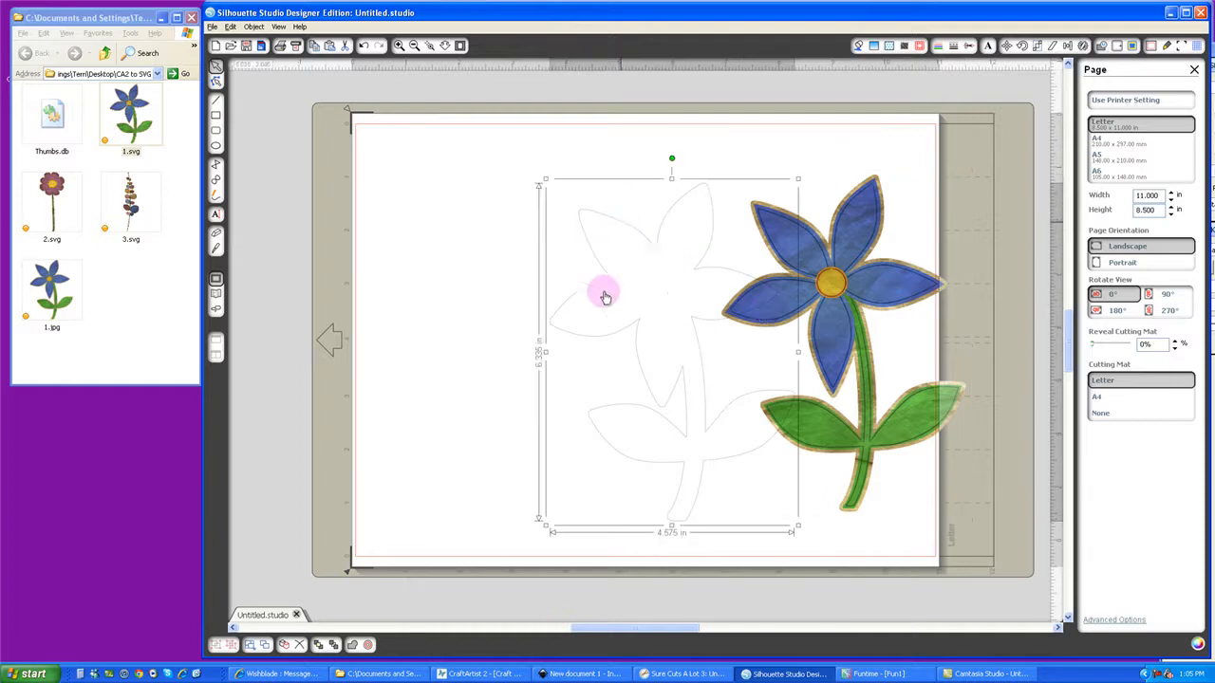
{"action": "left_click", "coordinate": [968, 47]}
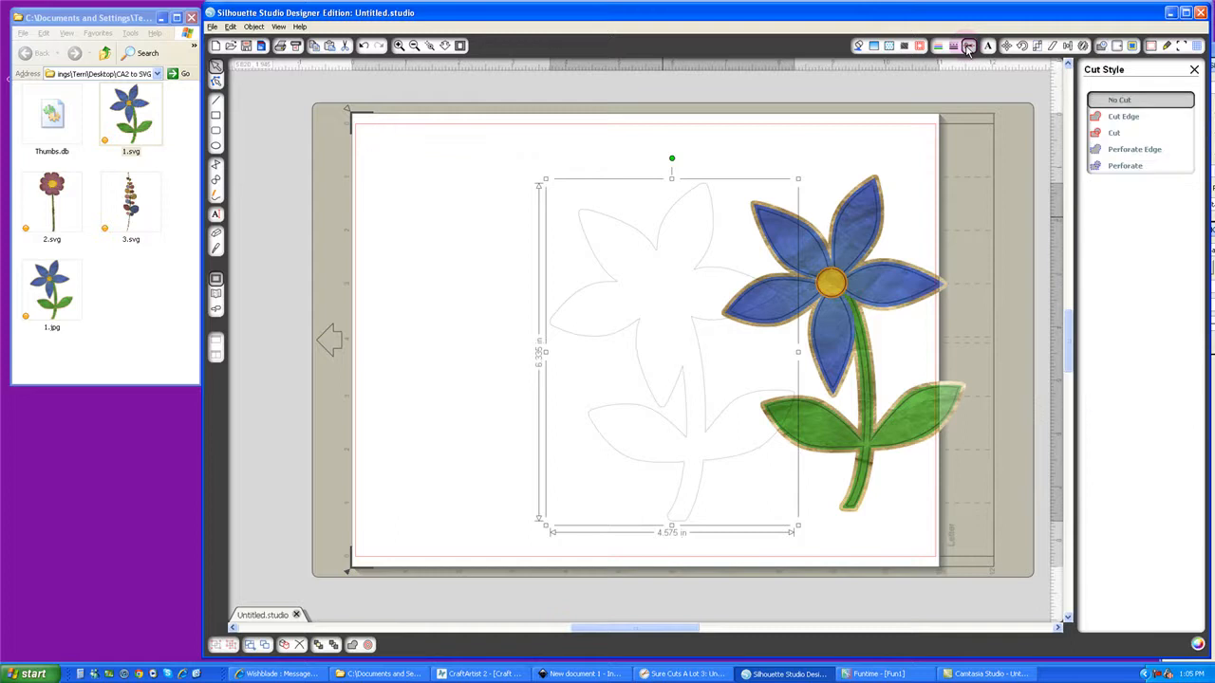
{"action": "left_click", "coordinate": [1162, 101]}
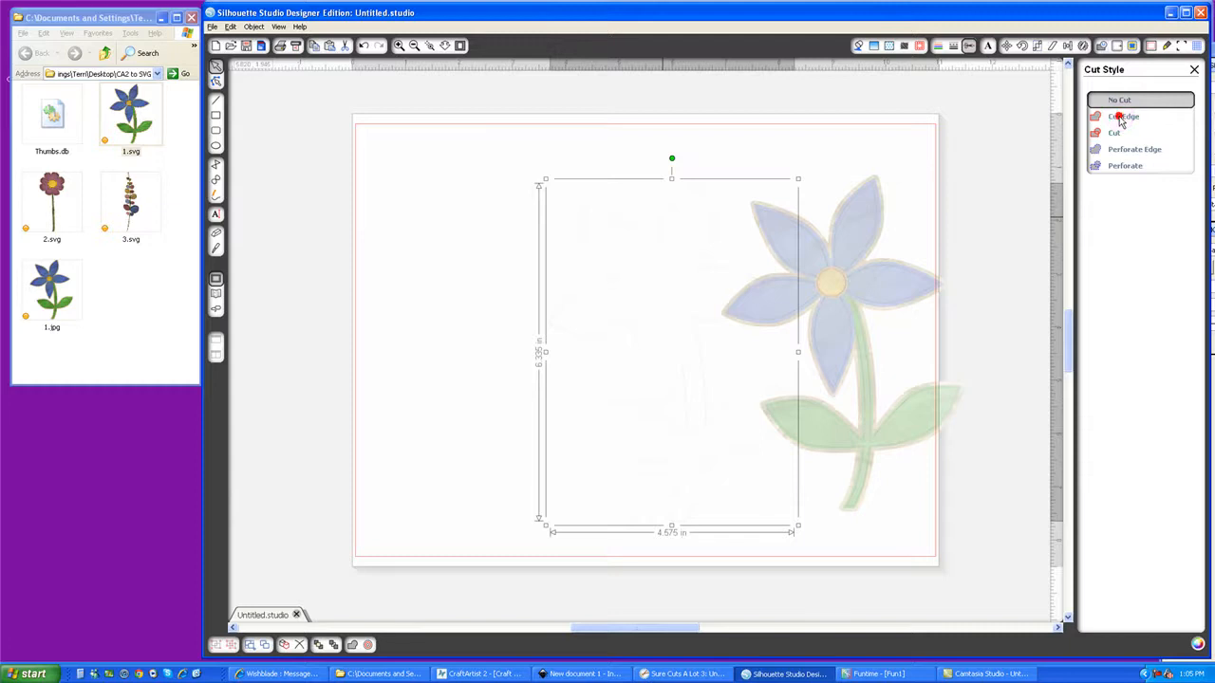
{"action": "left_click", "coordinate": [1122, 119]}
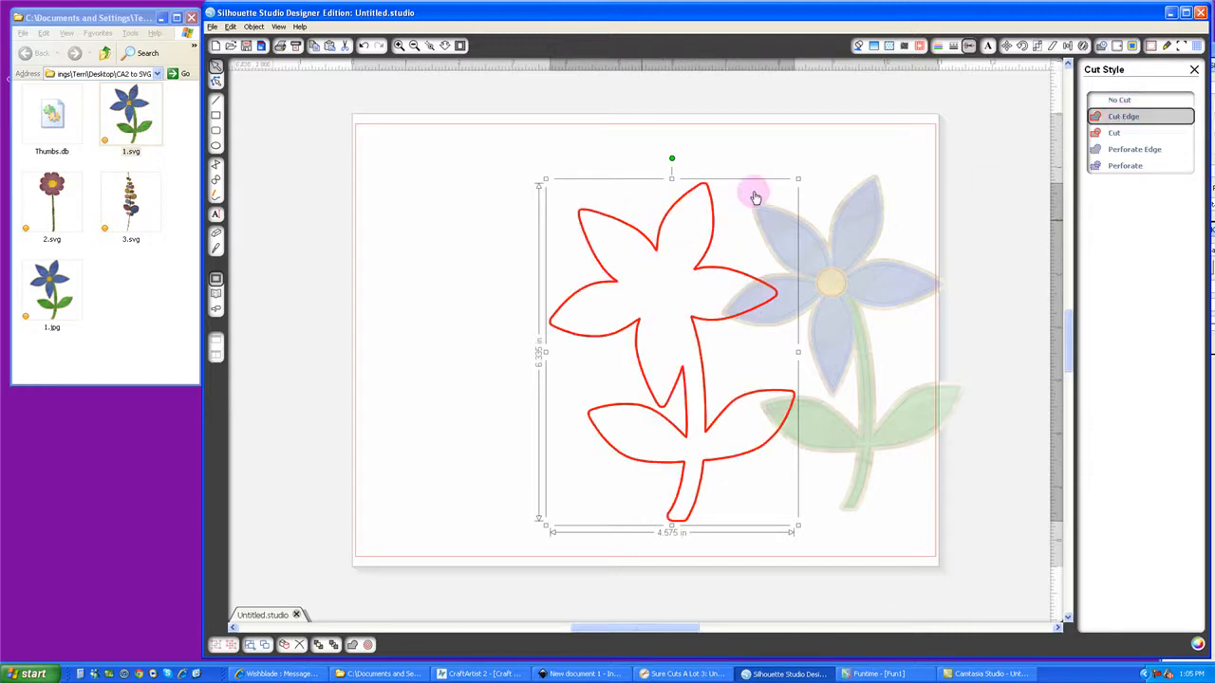
{"action": "left_click", "coordinate": [875, 45]}
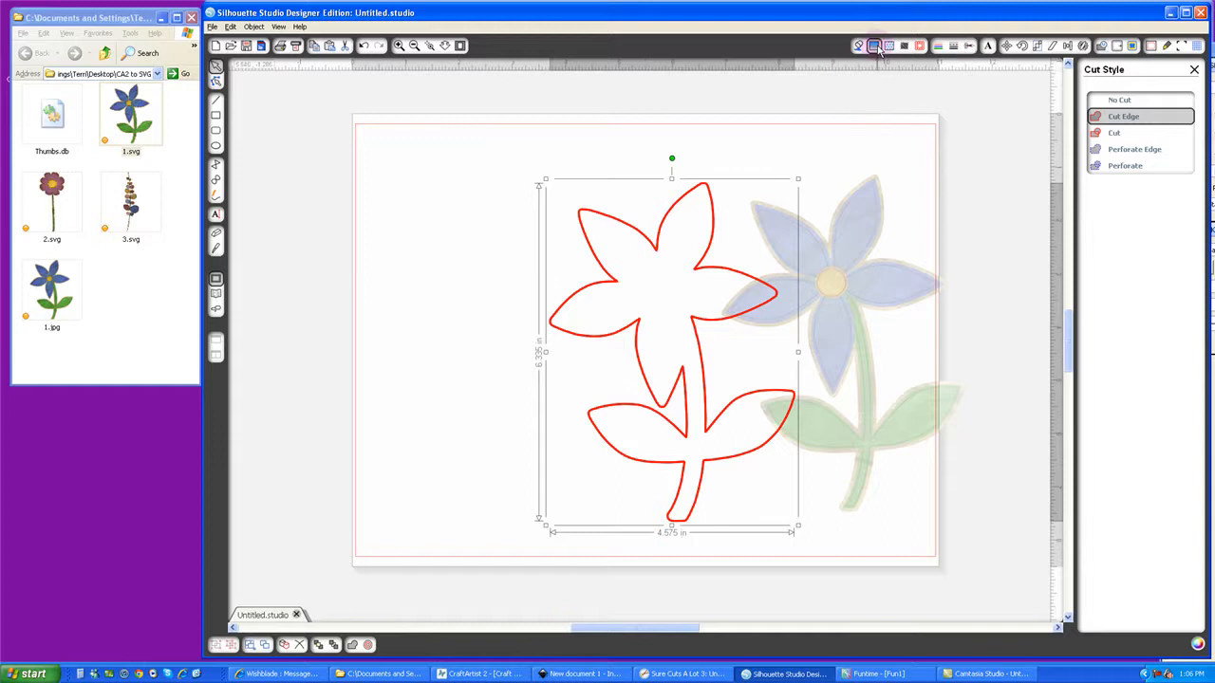
Try the Cut Edge style on the blue flower image and return it to No Cut
{"action": "left_click", "coordinate": [861, 229]}
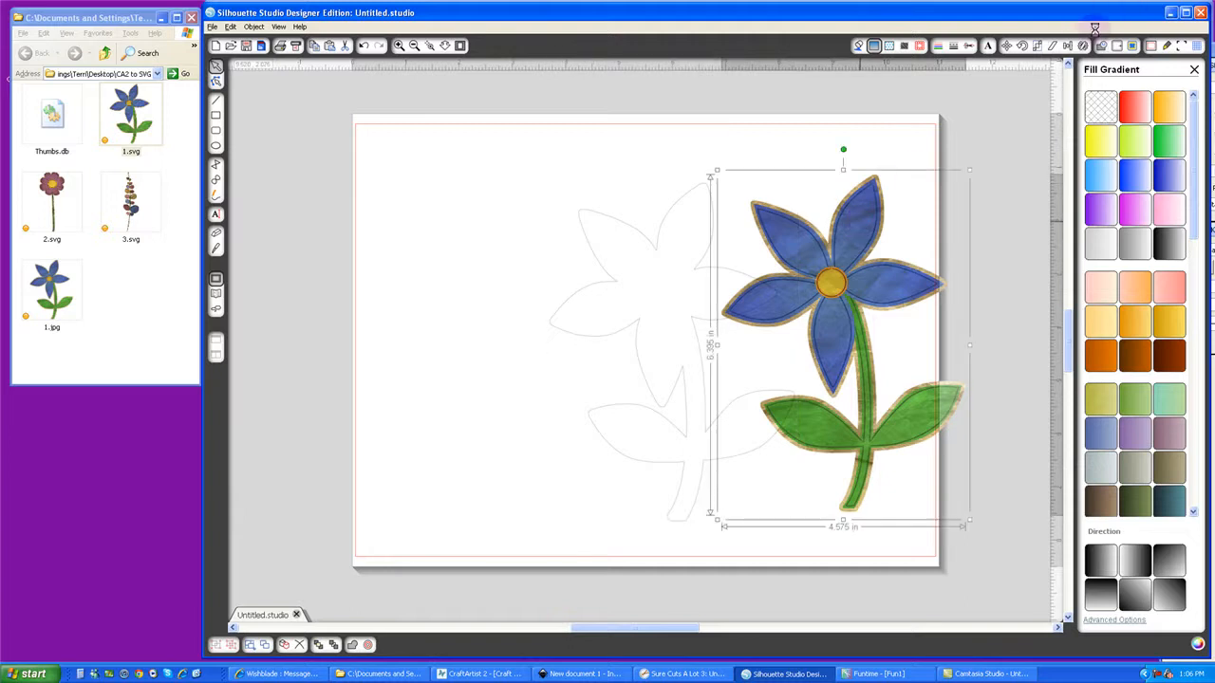
{"action": "left_click", "coordinate": [969, 46]}
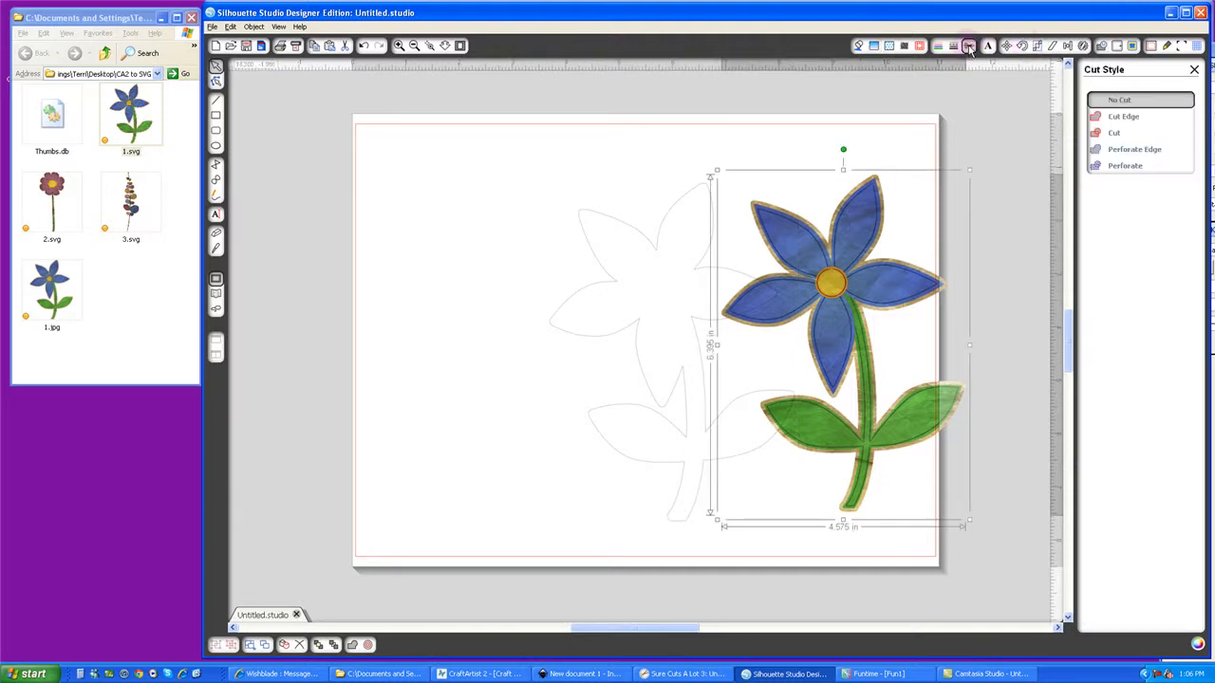
{"action": "left_click", "coordinate": [1119, 101]}
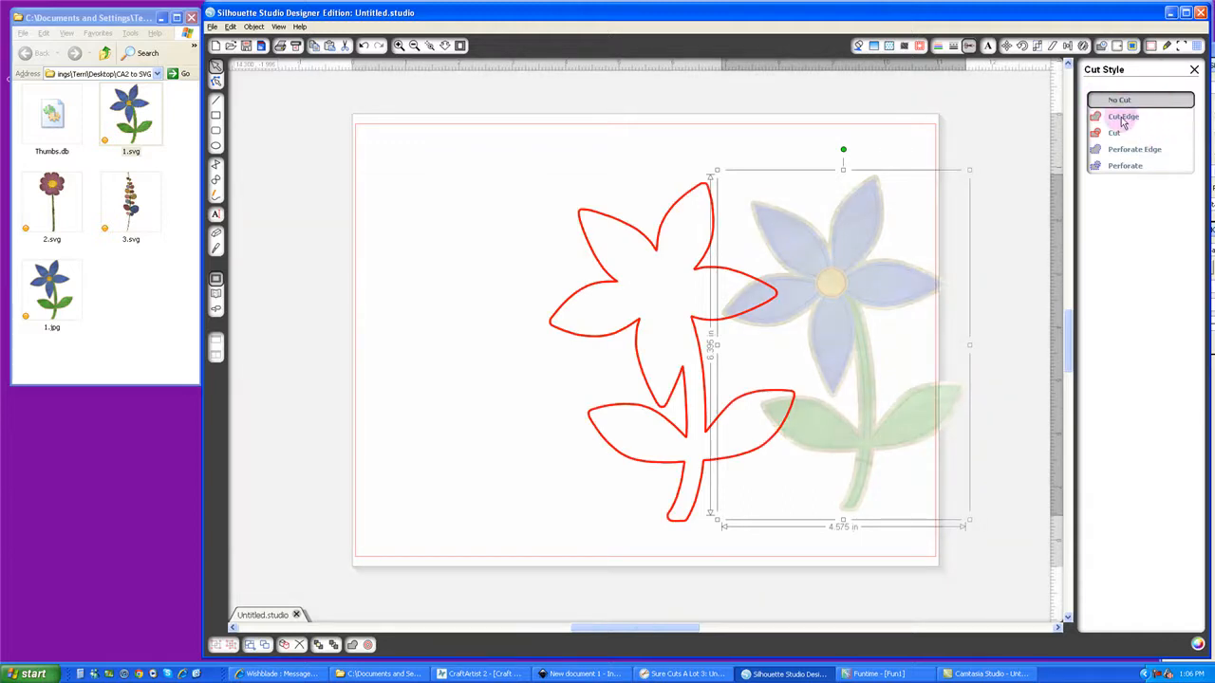
{"action": "left_click", "coordinate": [1123, 117]}
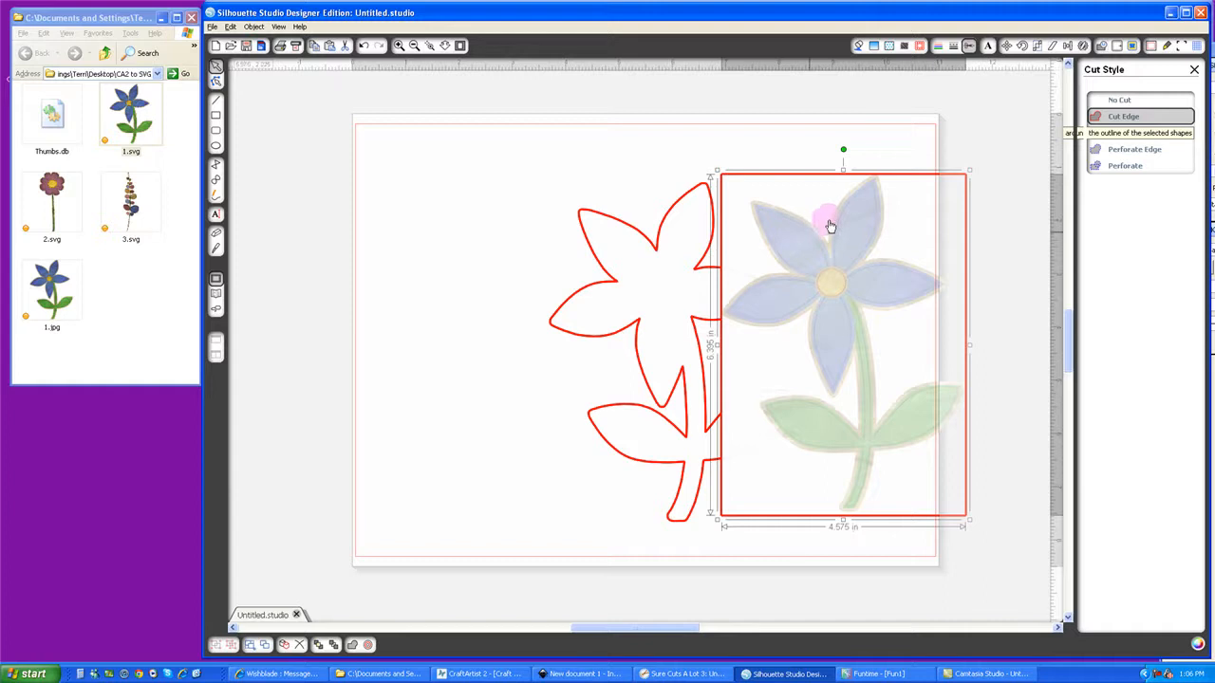
{"action": "left_click", "coordinate": [1113, 100]}
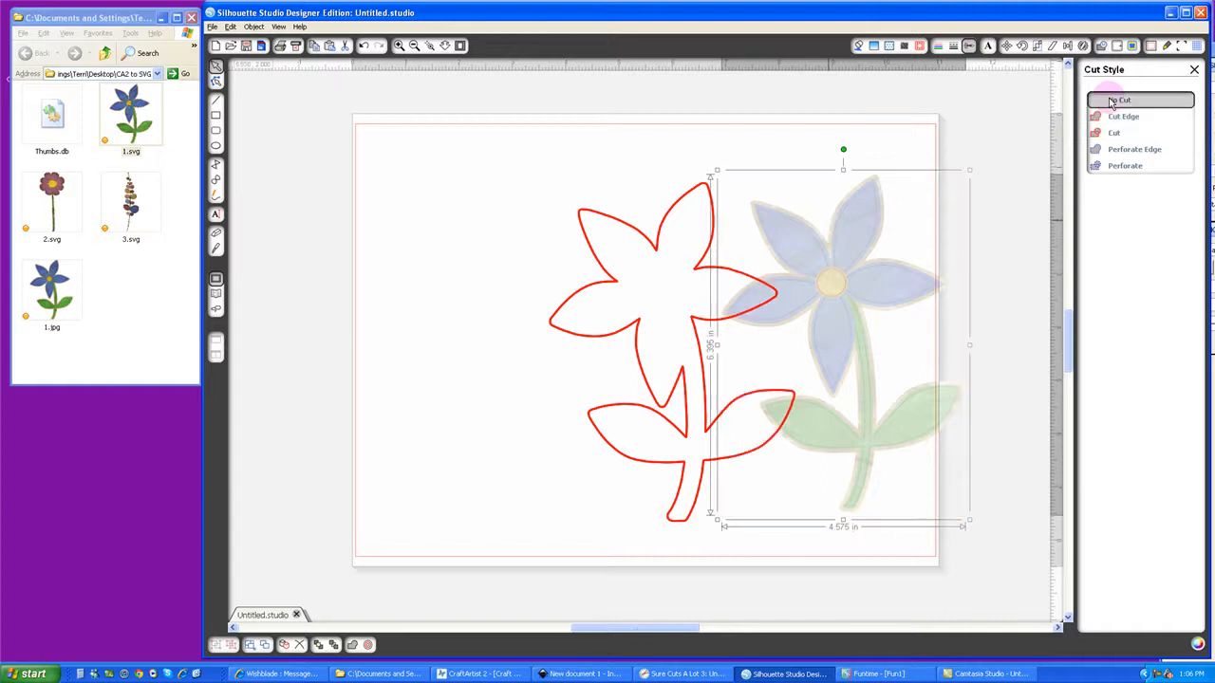
Check the cut style of the blue flower outline and leave the cut preview for the fill gradient settings
{"action": "left_click", "coordinate": [613, 221]}
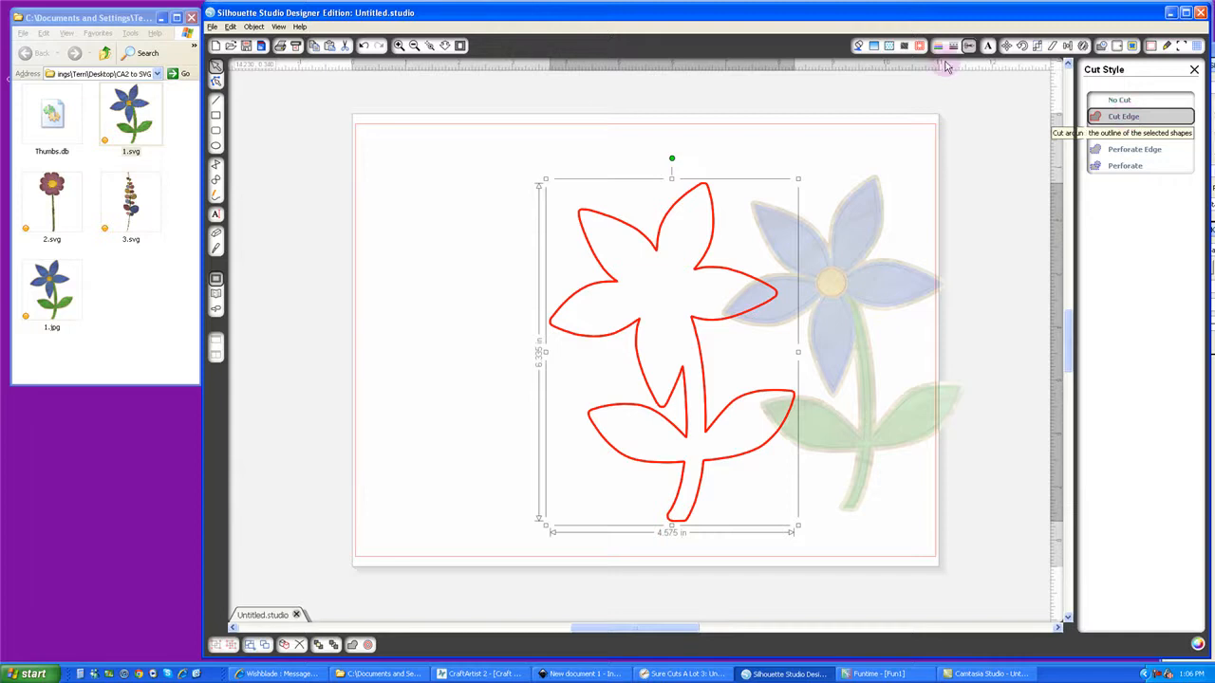
{"action": "left_click", "coordinate": [873, 45]}
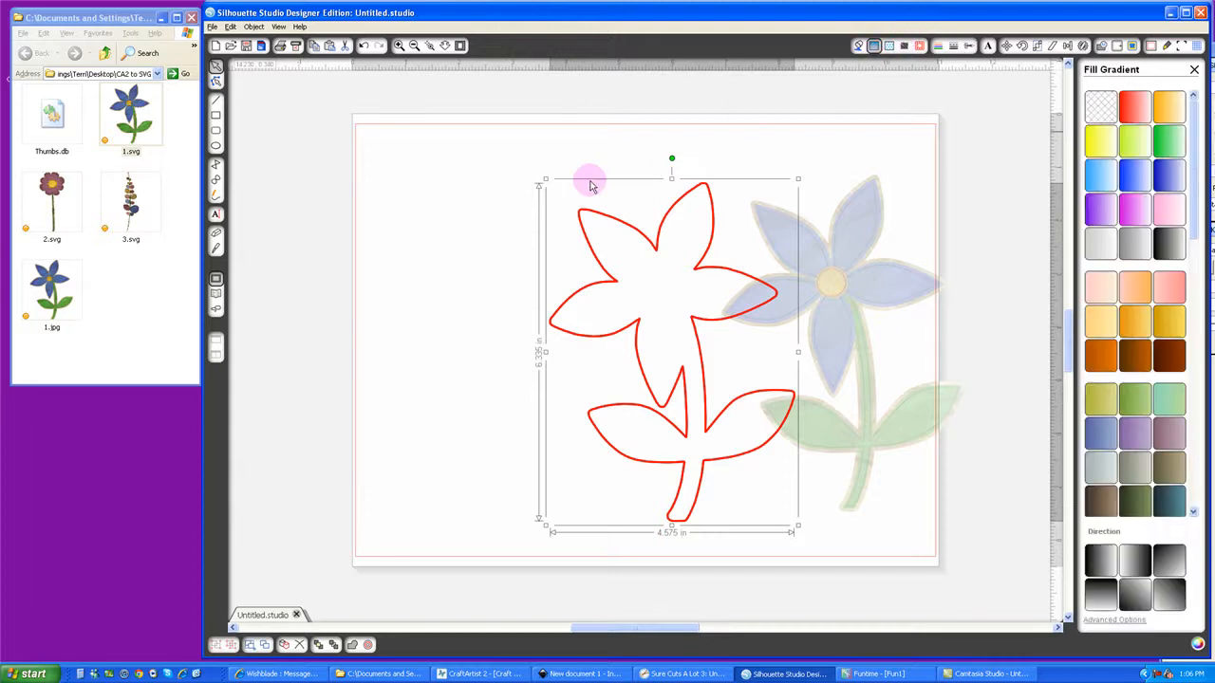
{"action": "left_click", "coordinate": [590, 184]}
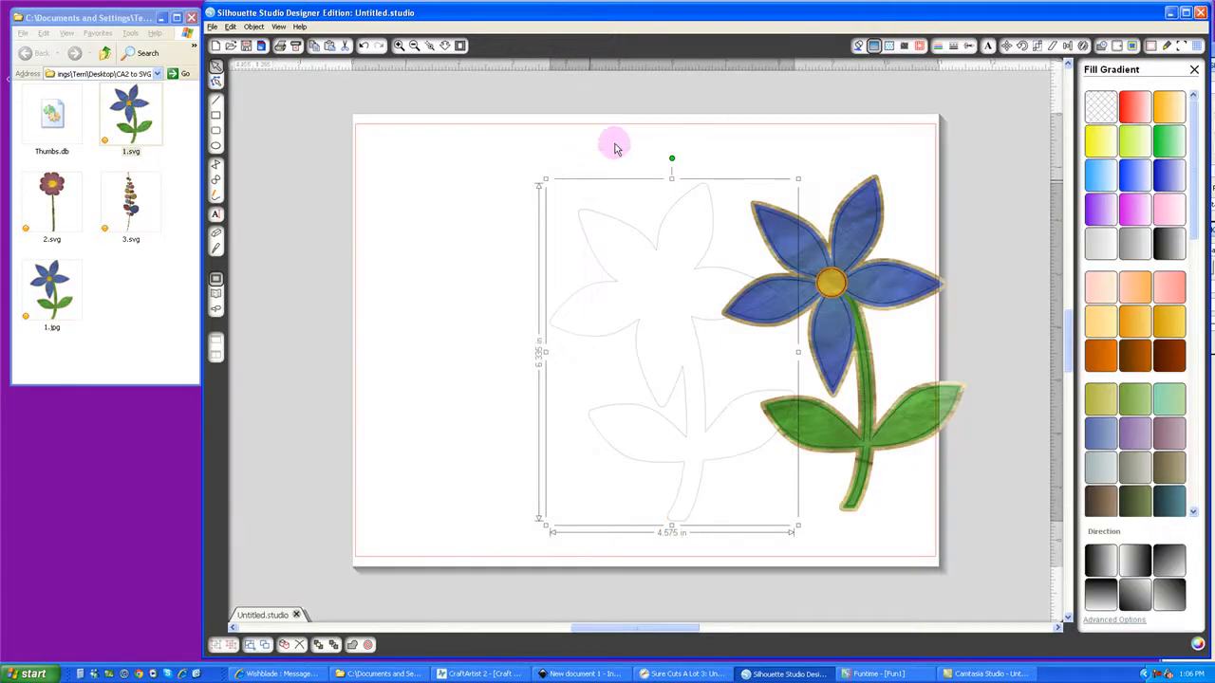
Delete the blue flower image and its outline from the page
{"action": "left_click", "coordinate": [849, 240]}
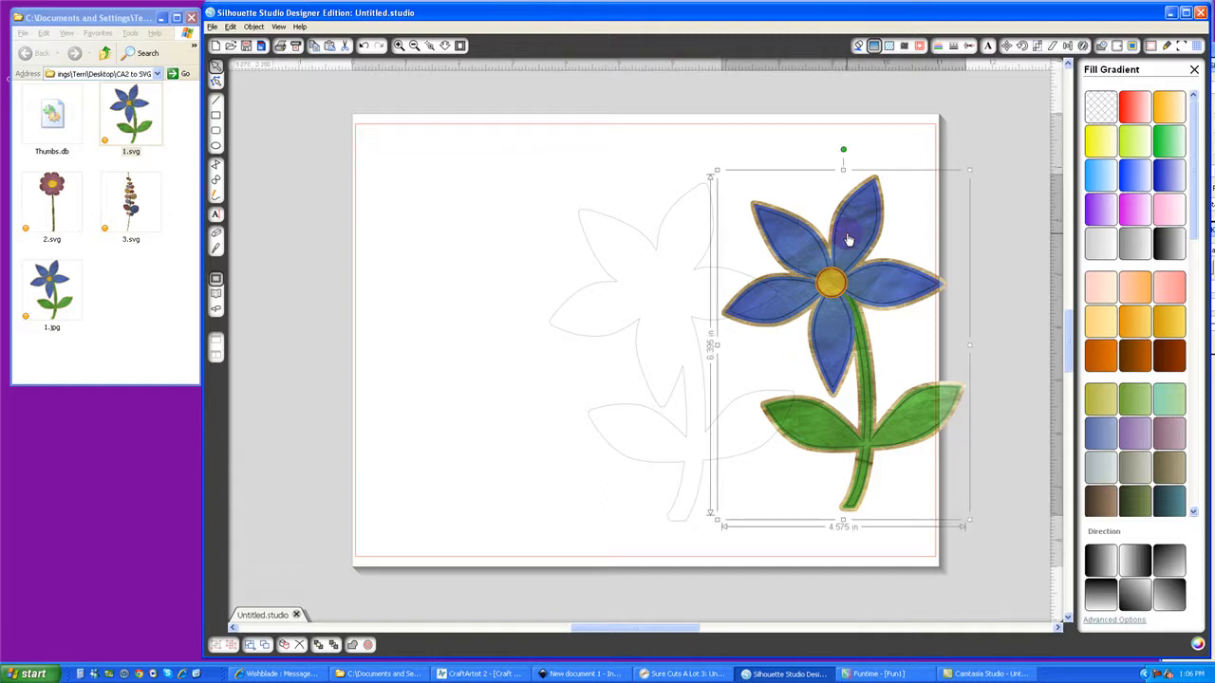
{"action": "key", "text": "Delete"}
{"action": "left_click", "coordinate": [715, 269]}
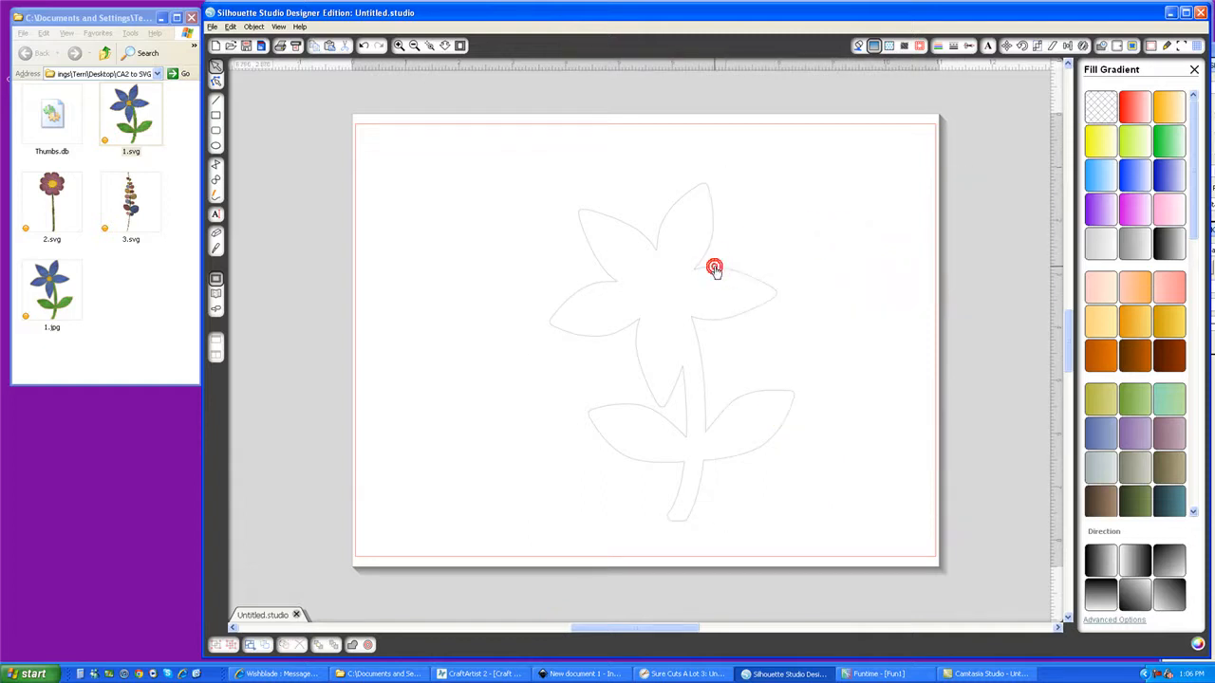
{"action": "key", "text": "Delete"}
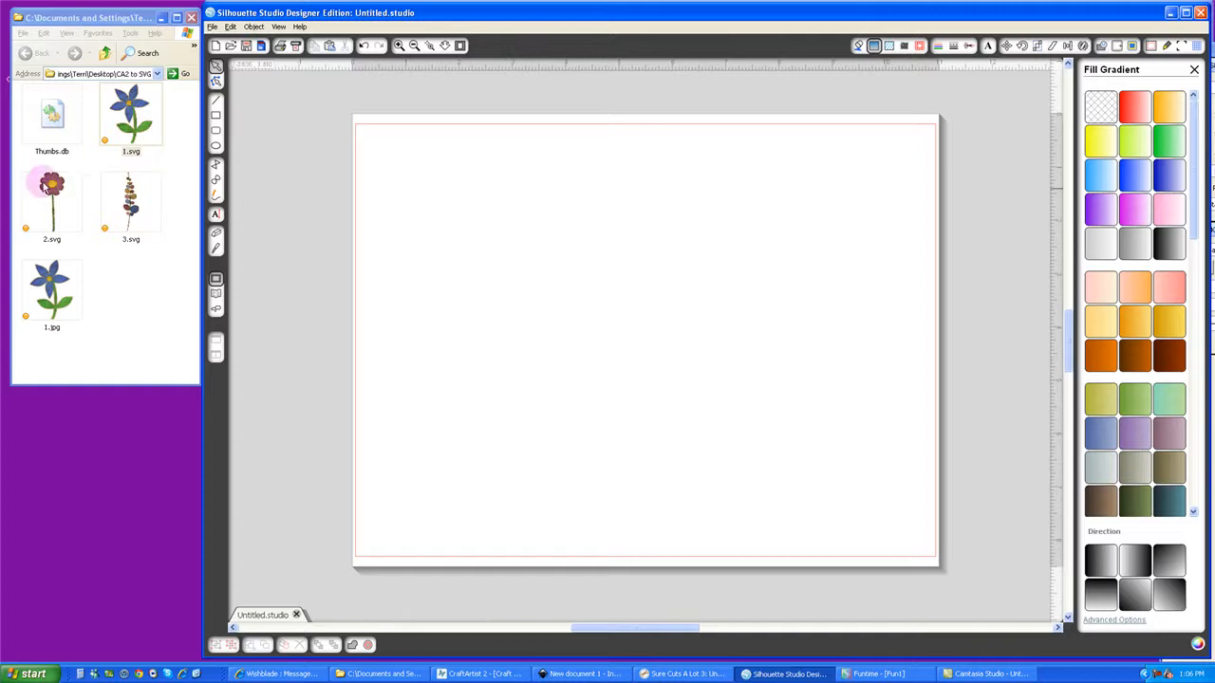
Place 2.svg from the CA2 to SVG folder on the emptied page
{"action": "left_click", "coordinate": [47, 190]}
{"action": "left_click_drag", "start_coordinate": [48, 188], "coordinate": [506, 298]}
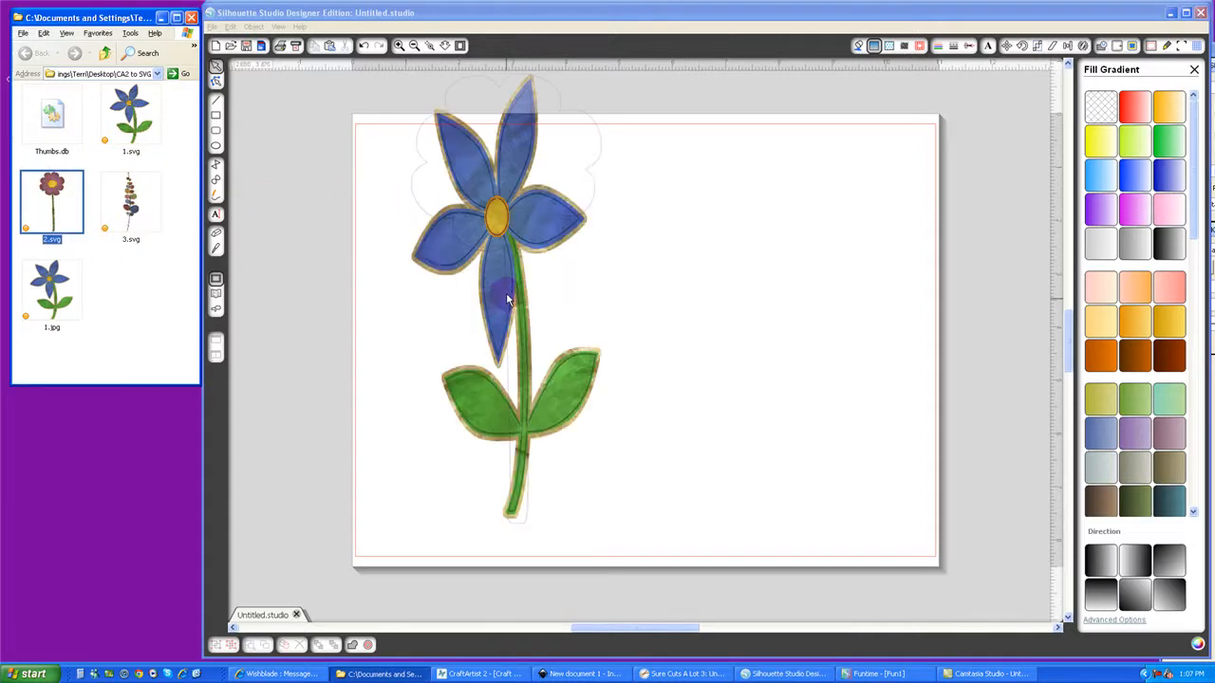
{"action": "left_click", "coordinate": [484, 329]}
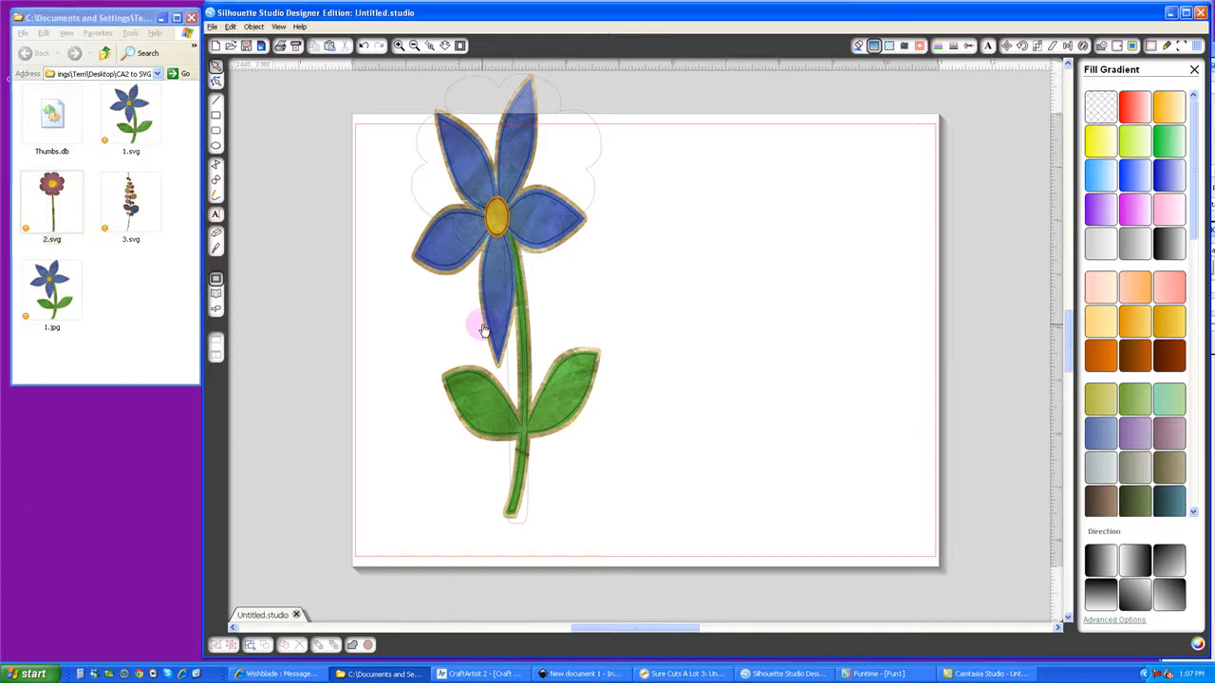
Move the placed flower and its outline to the right edge of the page and add 3.svg on the left part
{"action": "left_click_drag", "start_coordinate": [498, 242], "coordinate": [498, 301]}
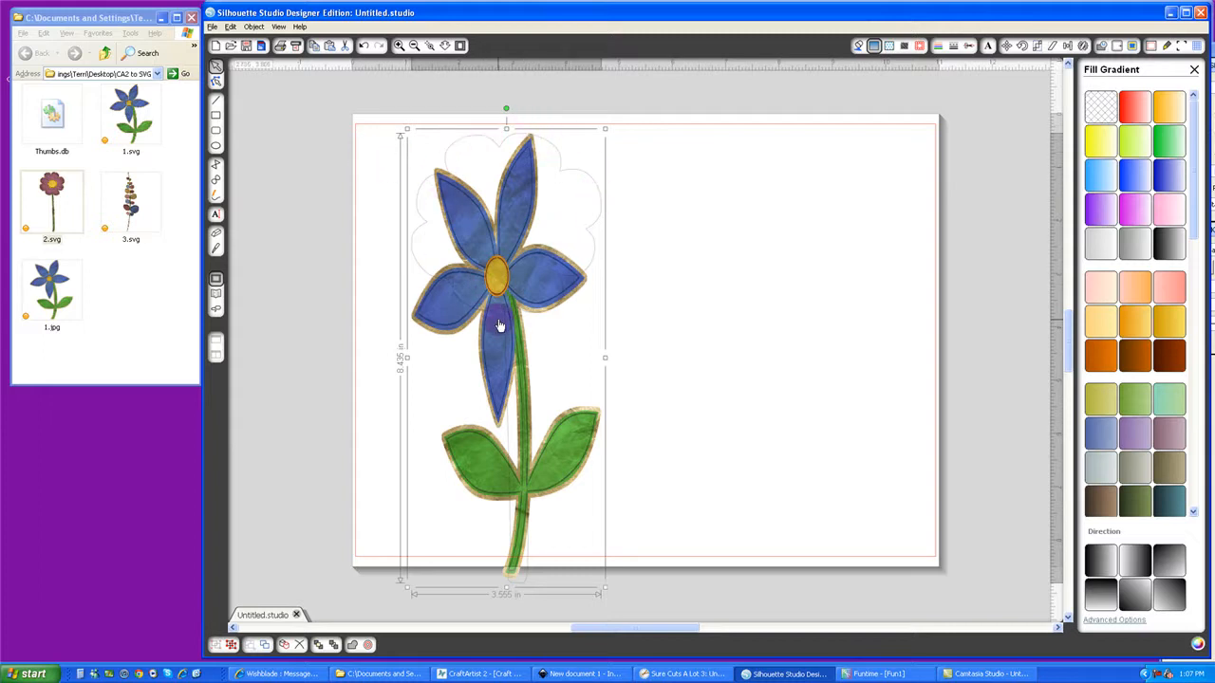
{"action": "left_click_drag", "start_coordinate": [501, 325], "coordinate": [881, 316]}
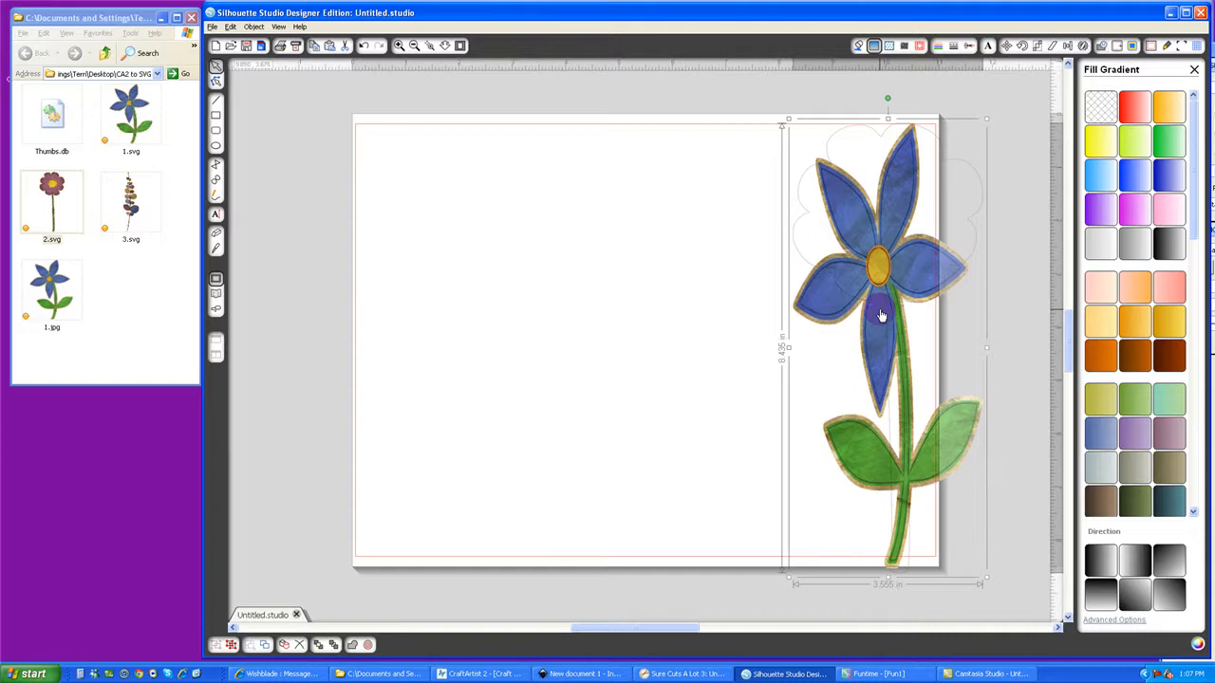
{"action": "left_click", "coordinate": [132, 216]}
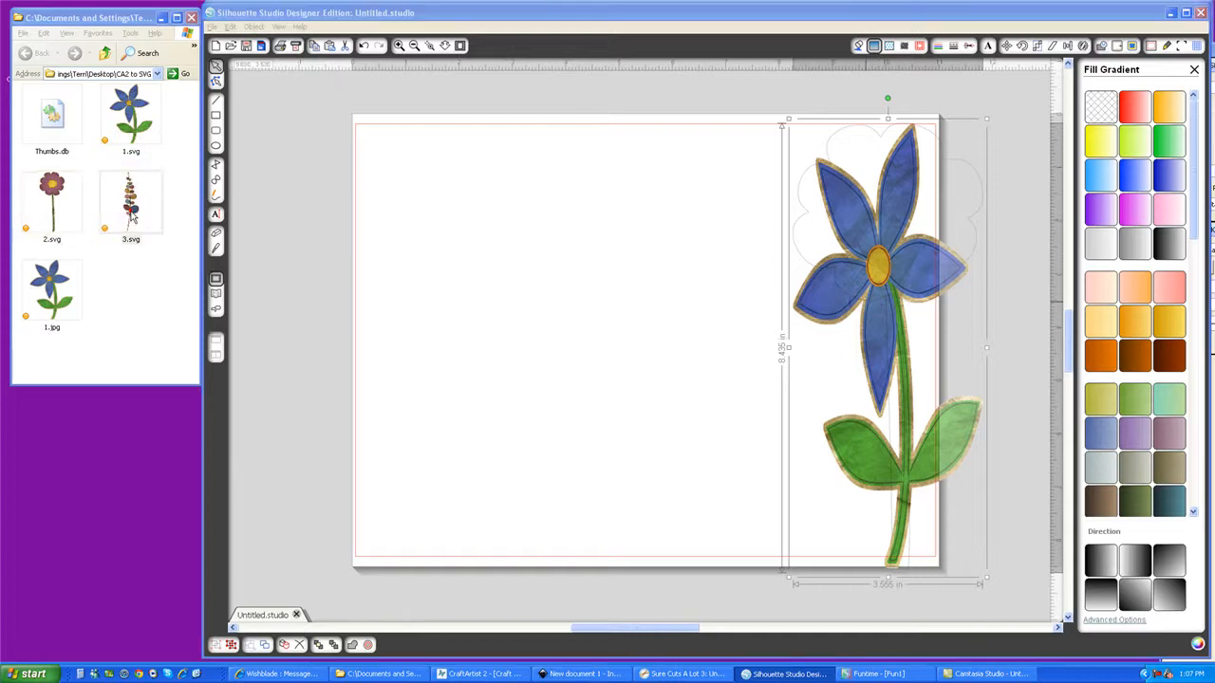
{"action": "left_click_drag", "start_coordinate": [132, 216], "coordinate": [504, 297]}
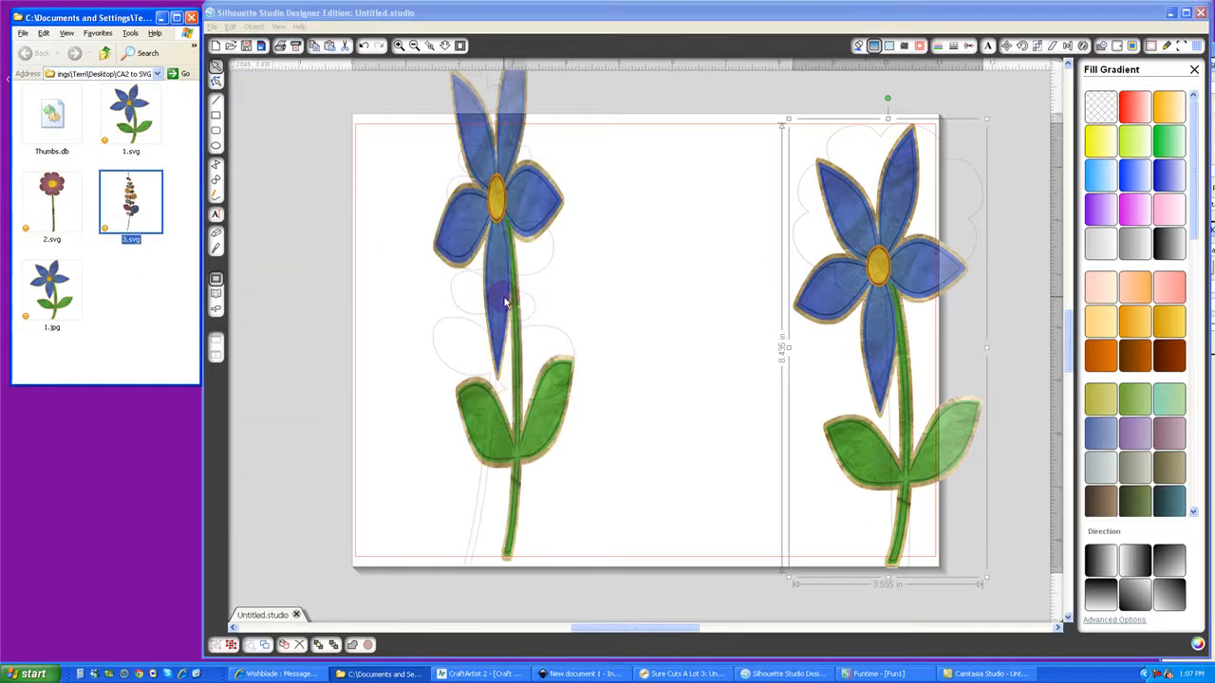
Ungroup the imported 3.svg artwork and move its flower image off the leafy stem outline toward the middle of the page
{"action": "right_click", "coordinate": [479, 226]}
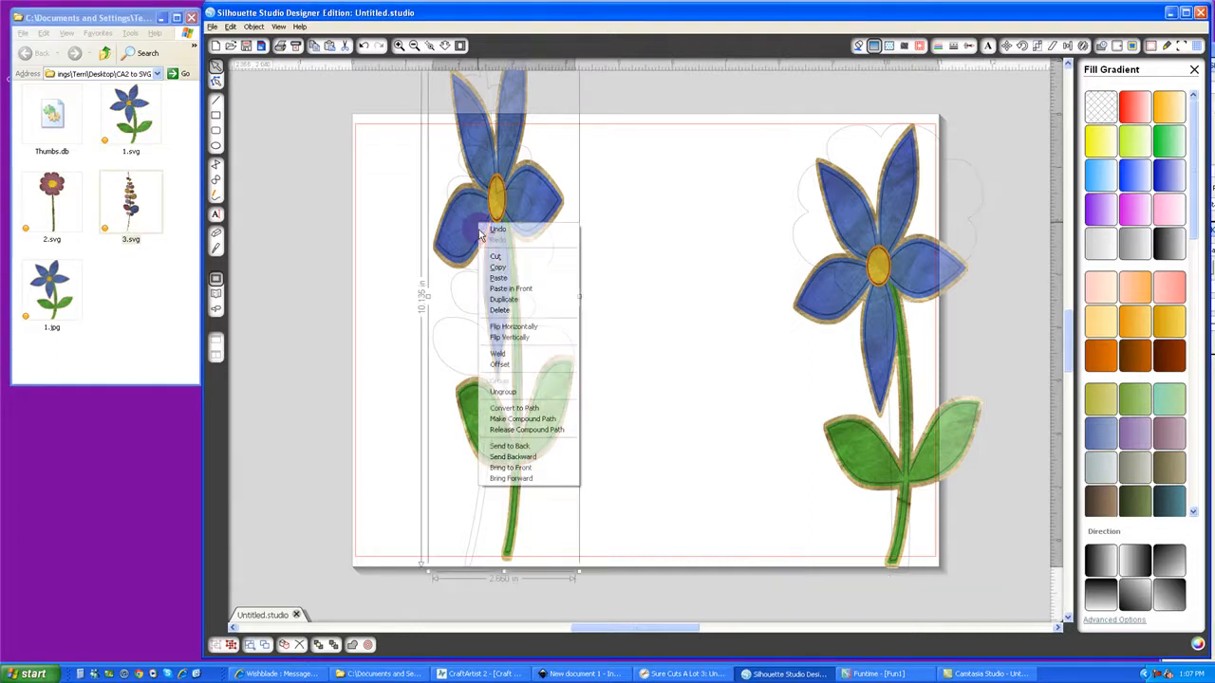
{"action": "left_click", "coordinate": [501, 391]}
{"action": "left_click", "coordinate": [378, 234]}
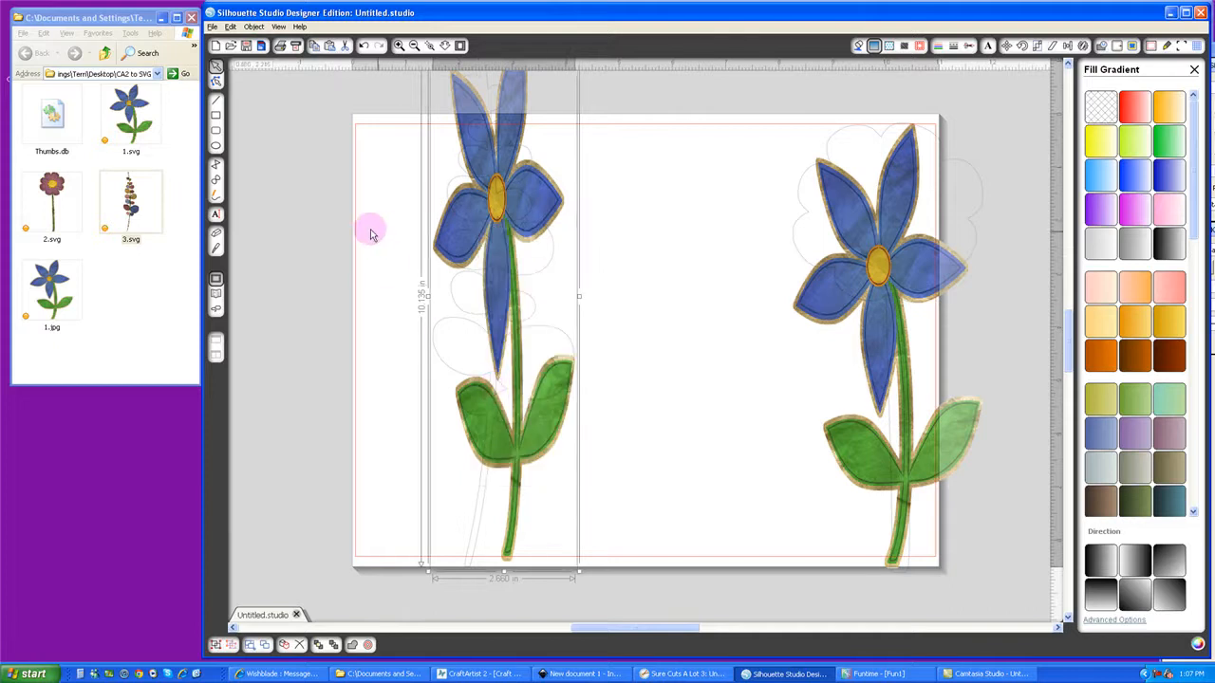
{"action": "left_click", "coordinate": [537, 215]}
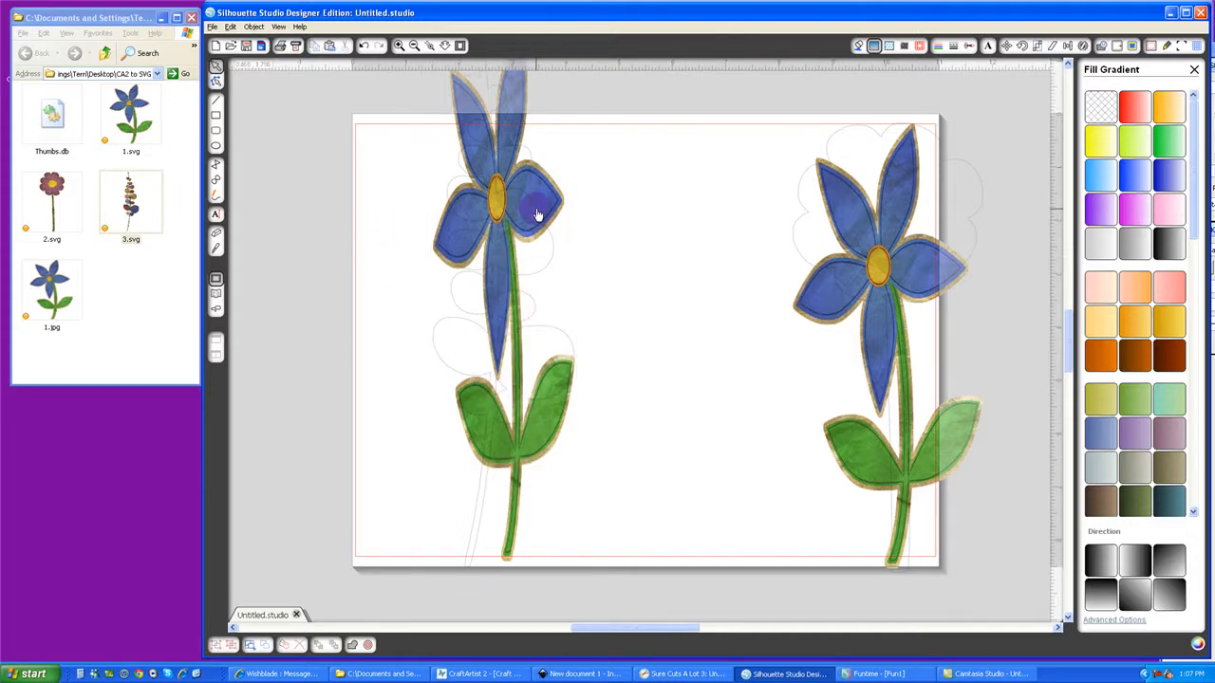
{"action": "left_click_drag", "start_coordinate": [537, 215], "coordinate": [692, 253]}
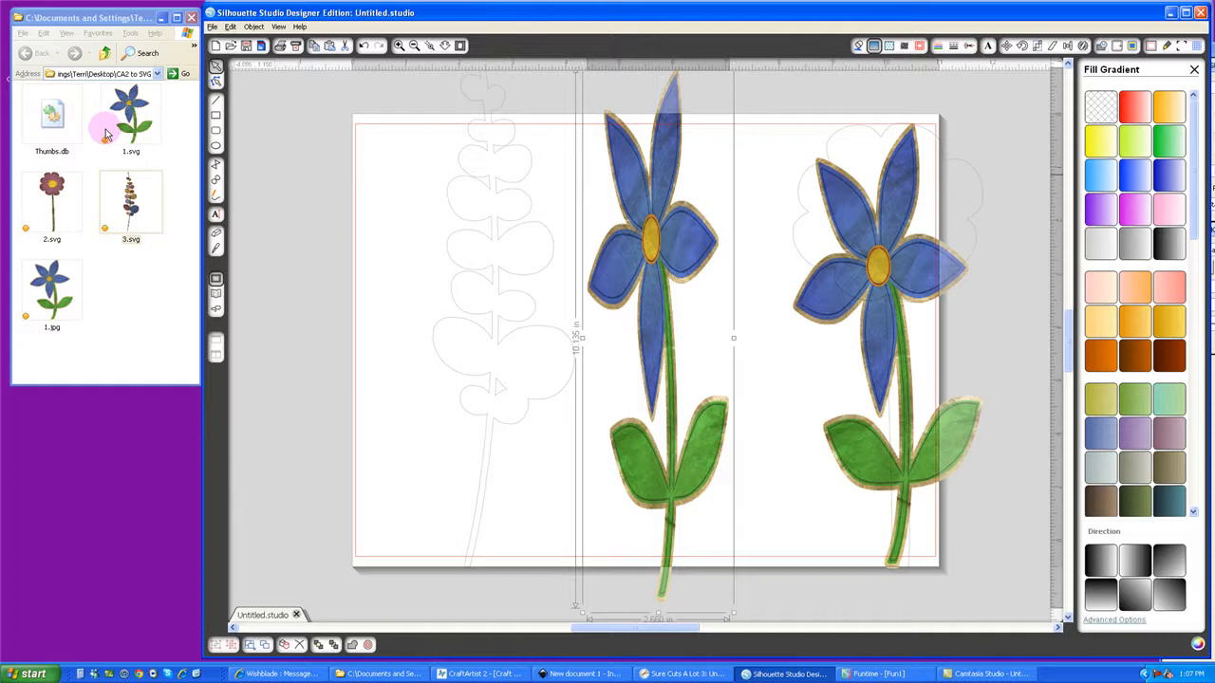
Set the leafy stem outline's cut style to Cut Edge and return to the fill gradient settings
{"action": "left_click", "coordinate": [466, 224]}
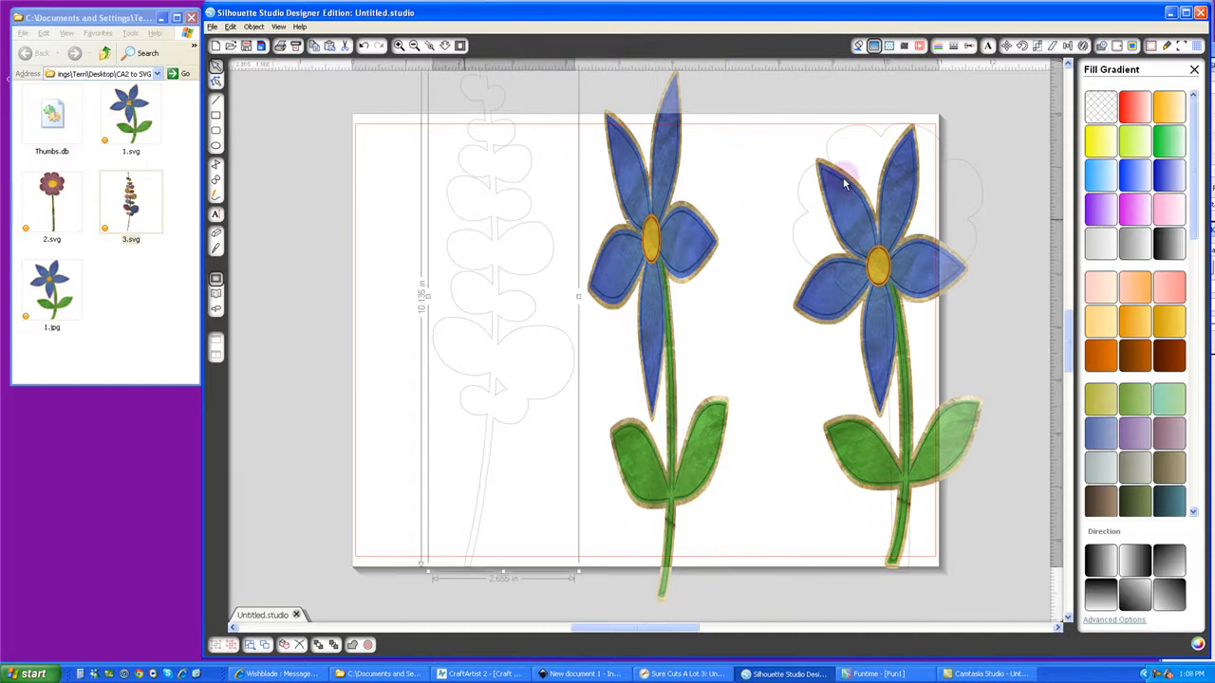
{"action": "left_click", "coordinate": [970, 49]}
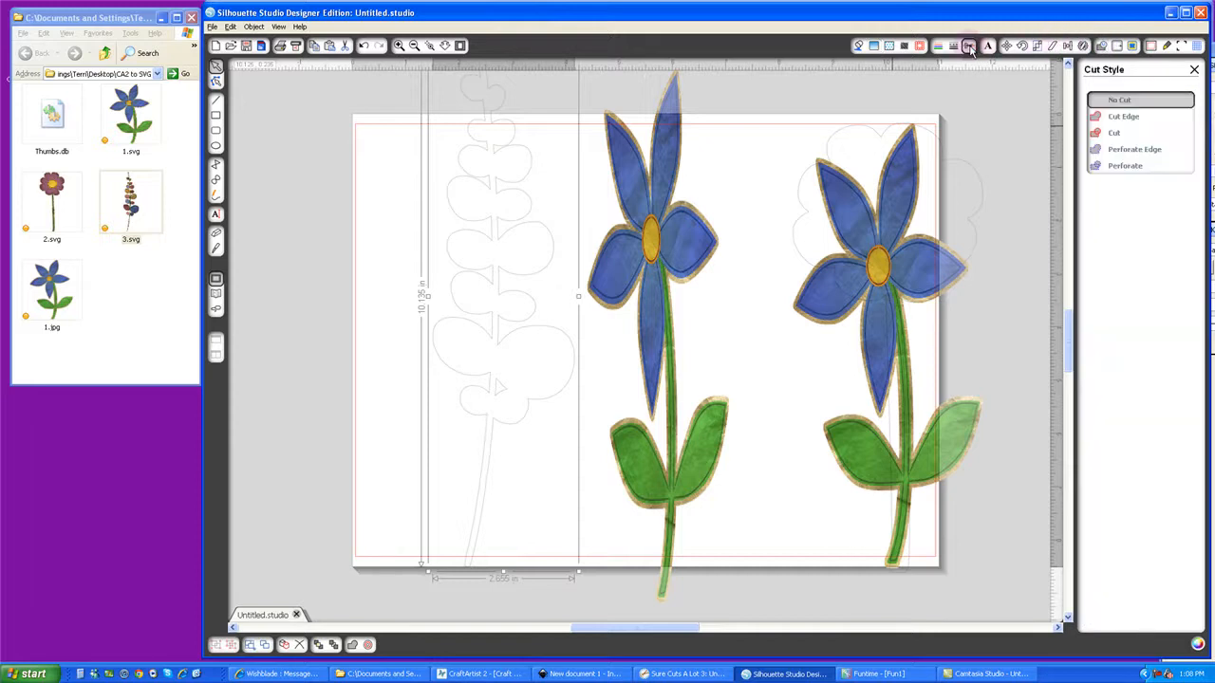
{"action": "left_click", "coordinate": [1126, 117]}
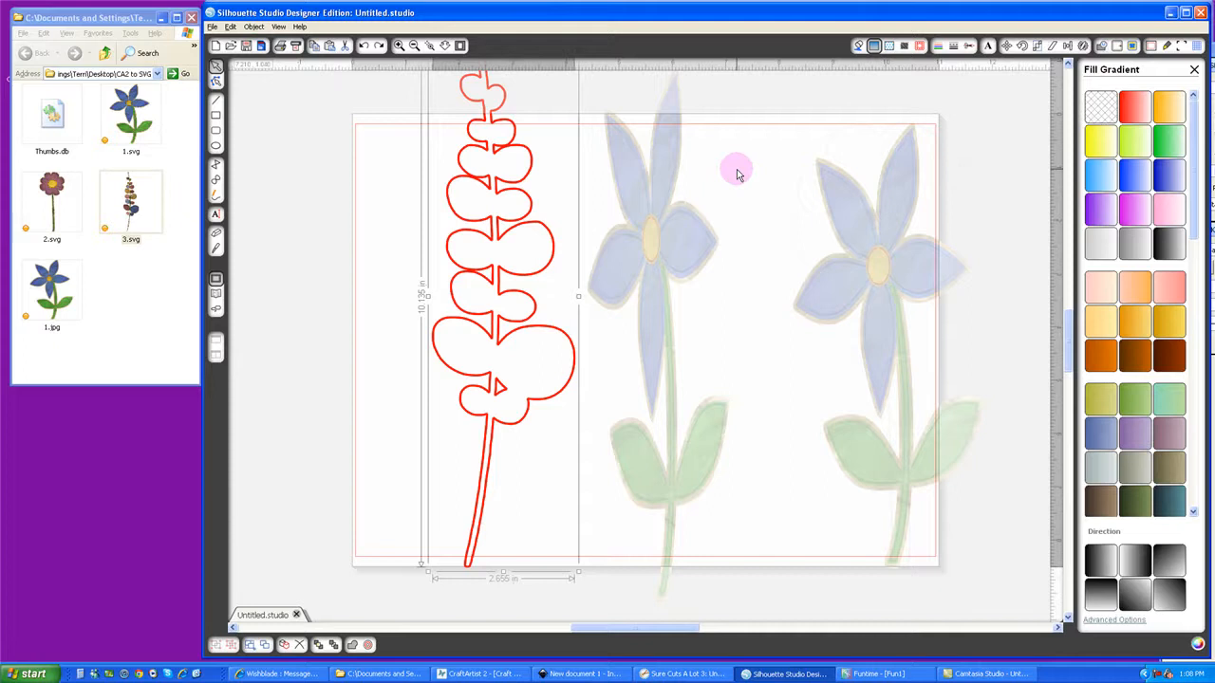
{"action": "left_click", "coordinate": [875, 45]}
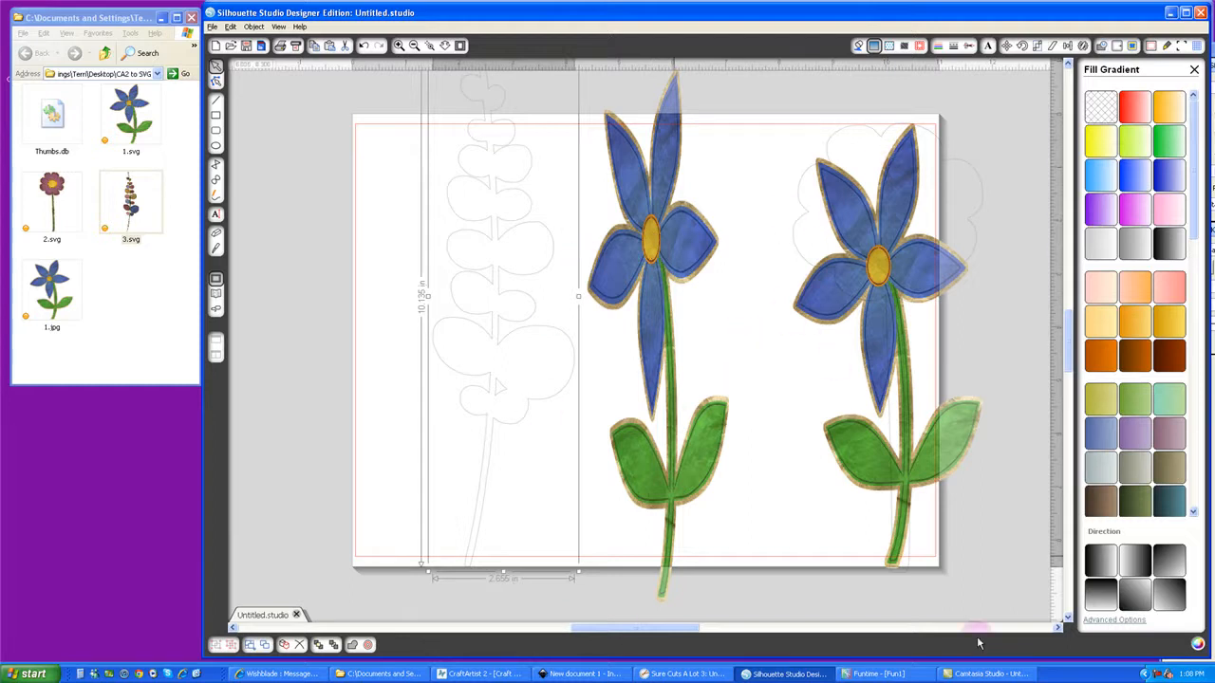
Switch to Funtime, import 1.svg from the CA2 to SVG folder and move its outline to the right half of the page
{"action": "left_click", "coordinate": [875, 675]}
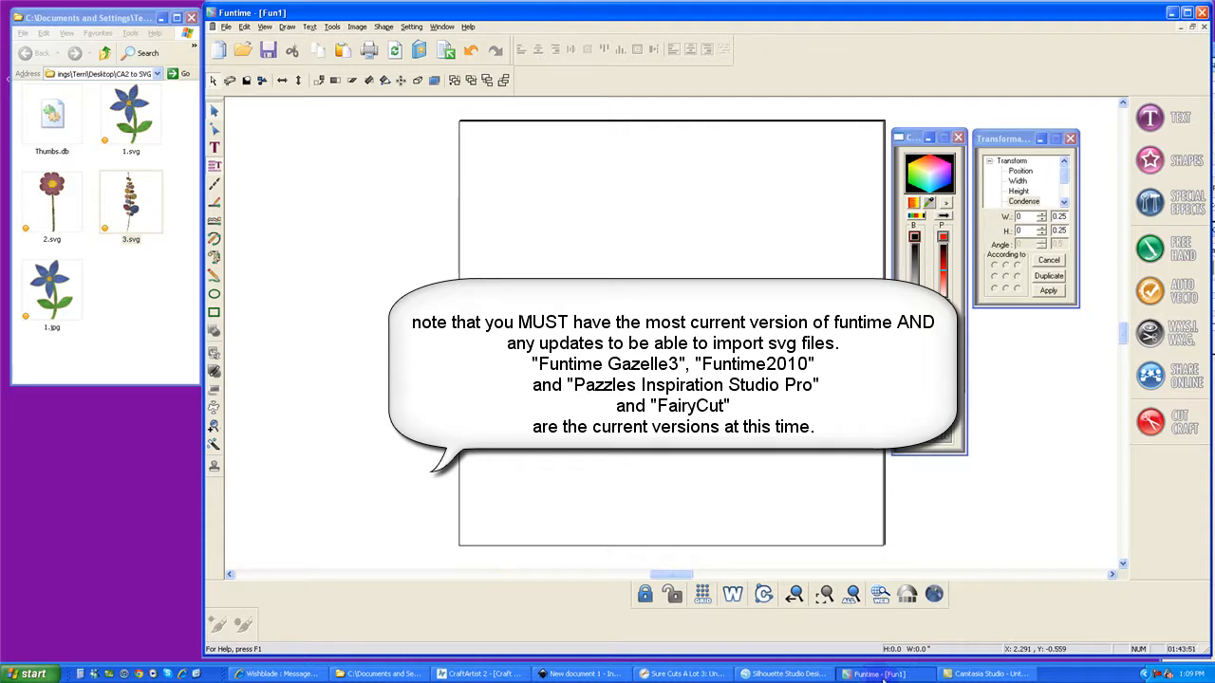
{"action": "left_click", "coordinate": [354, 198]}
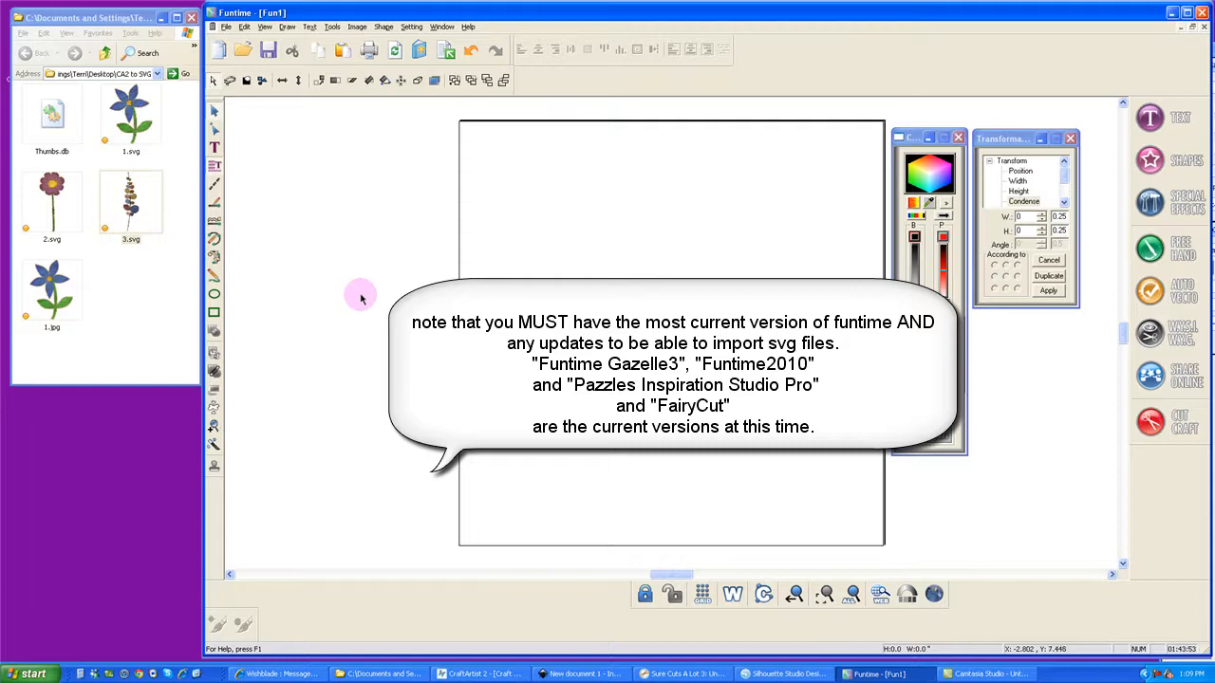
{"action": "left_click", "coordinate": [128, 130]}
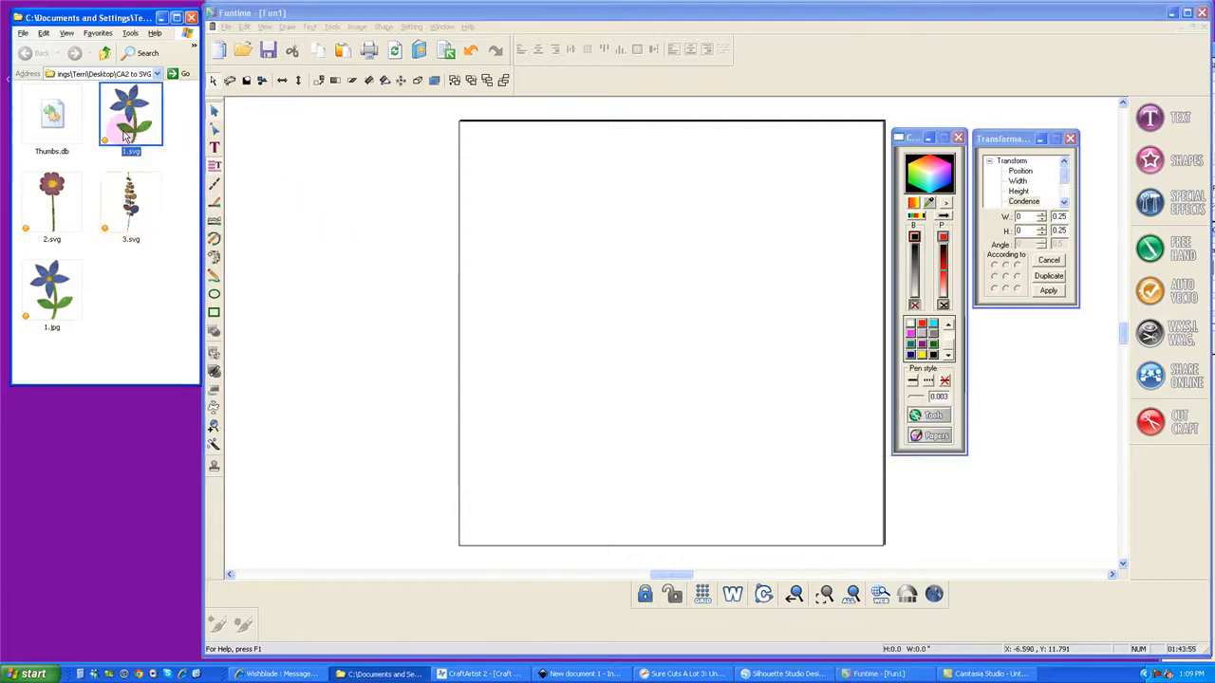
{"action": "left_click_drag", "start_coordinate": [126, 136], "coordinate": [573, 396]}
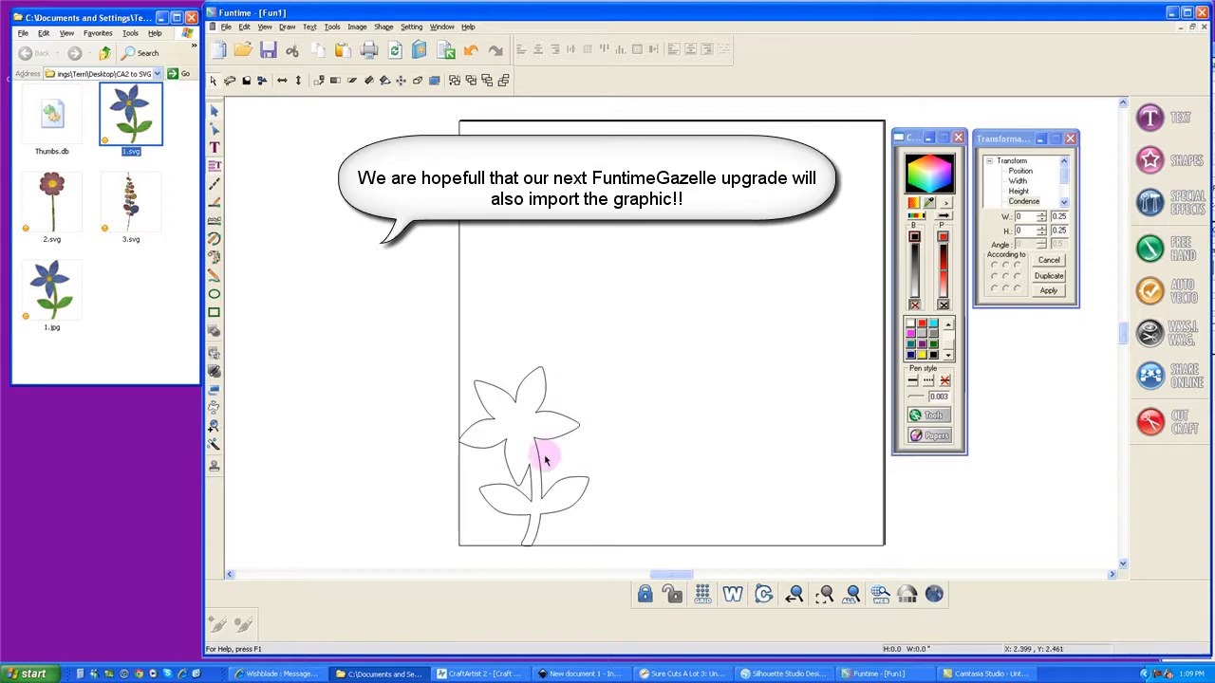
{"action": "left_click", "coordinate": [543, 487]}
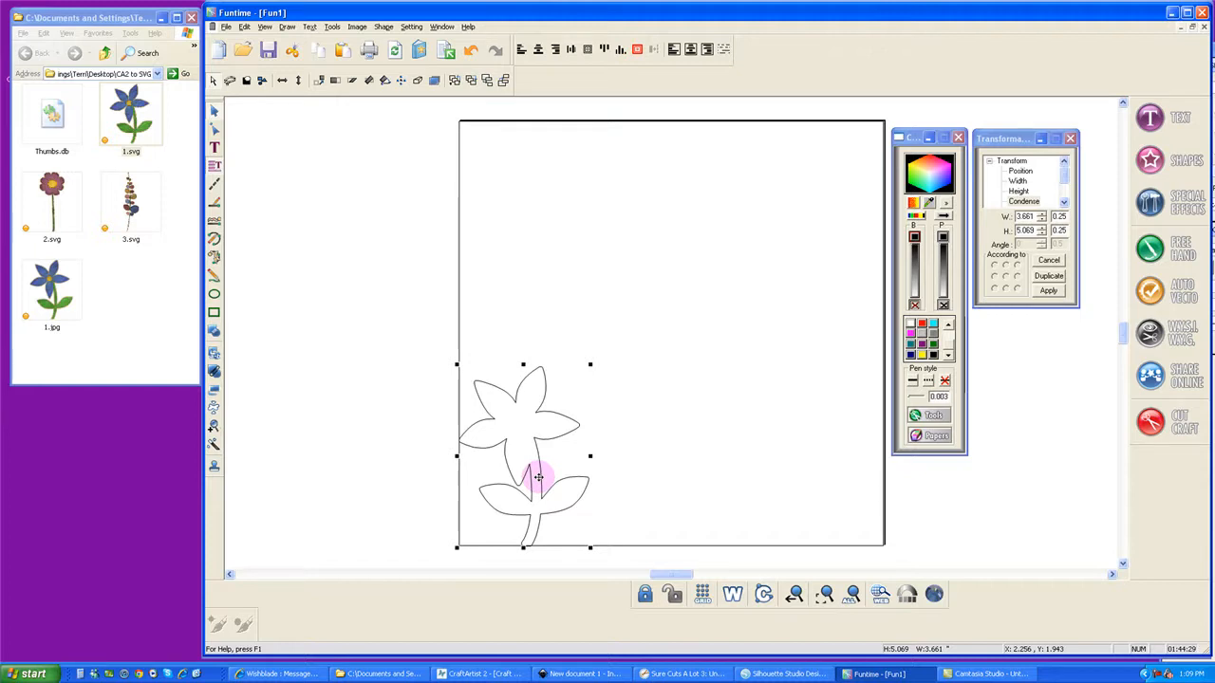
{"action": "left_click_drag", "start_coordinate": [535, 476], "coordinate": [762, 353]}
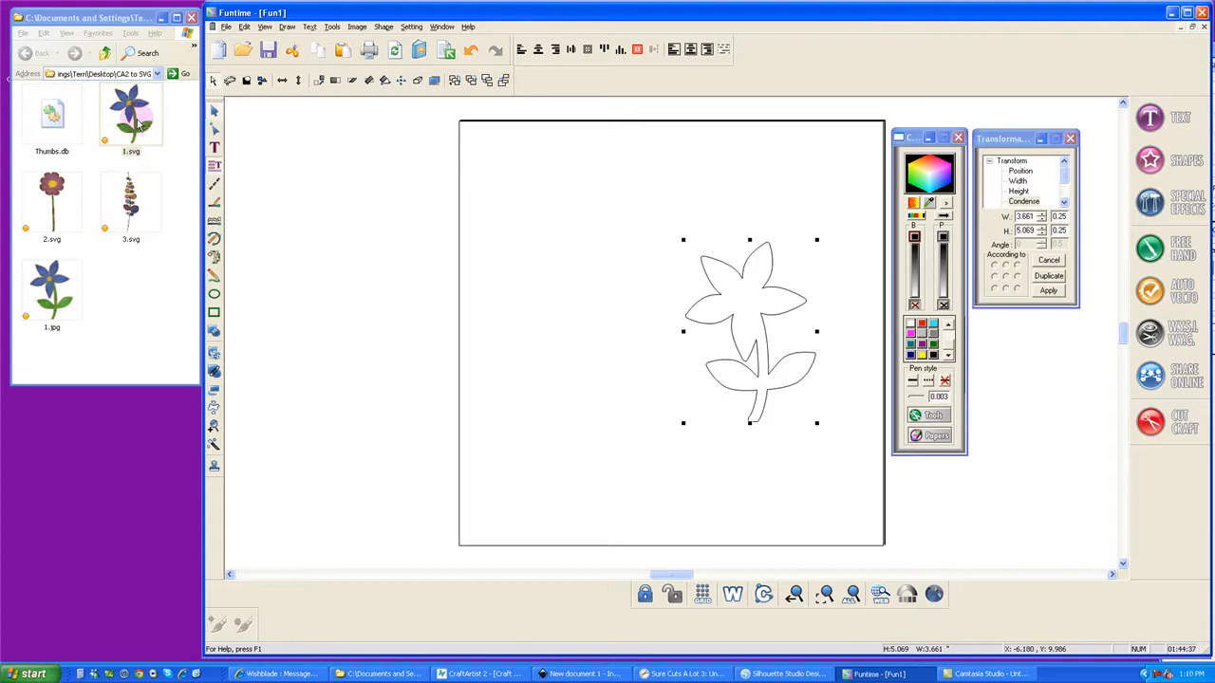
Import 1.jpg from the same folder, position the flower picture beside the outline and send it to the back
{"action": "left_click", "coordinate": [52, 290]}
{"action": "left_click_drag", "start_coordinate": [52, 289], "coordinate": [527, 312]}
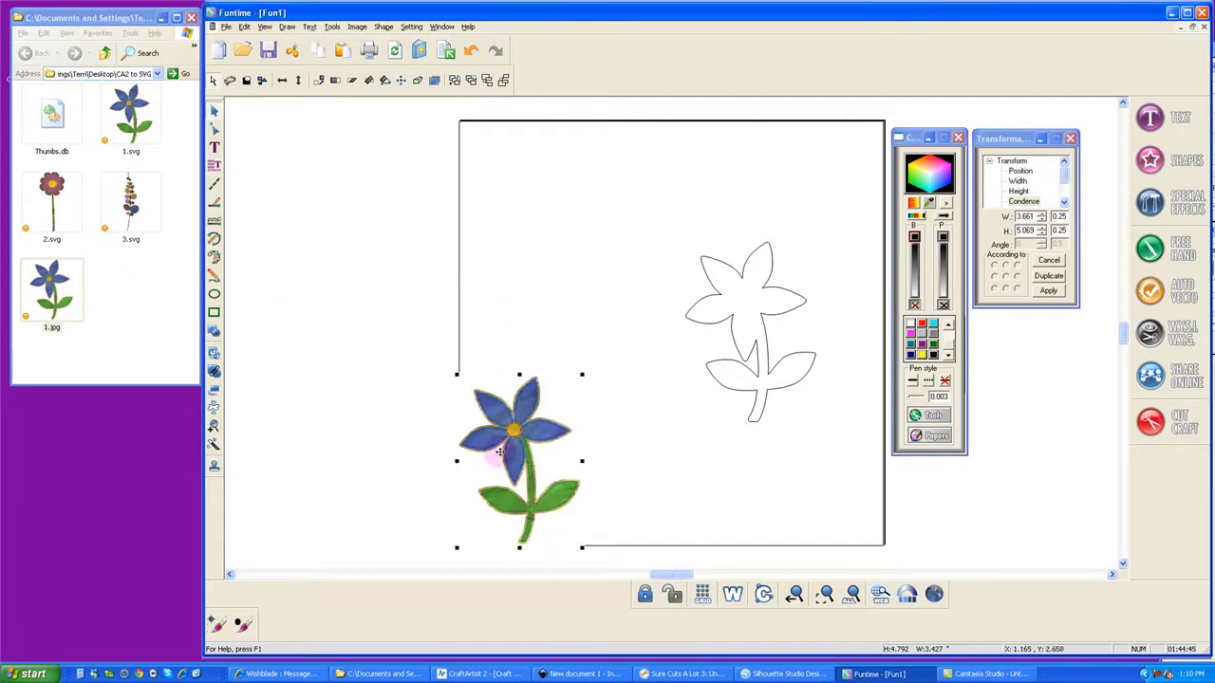
{"action": "left_click_drag", "start_coordinate": [499, 451], "coordinate": [573, 293]}
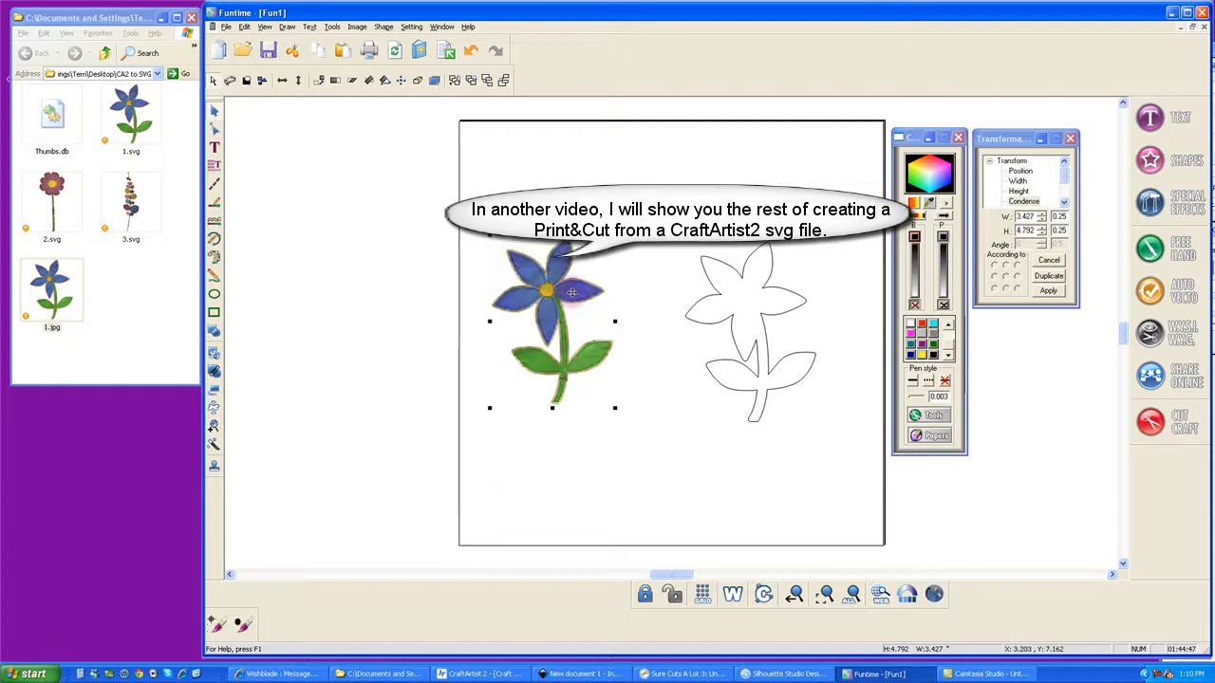
{"action": "right_click", "coordinate": [573, 292]}
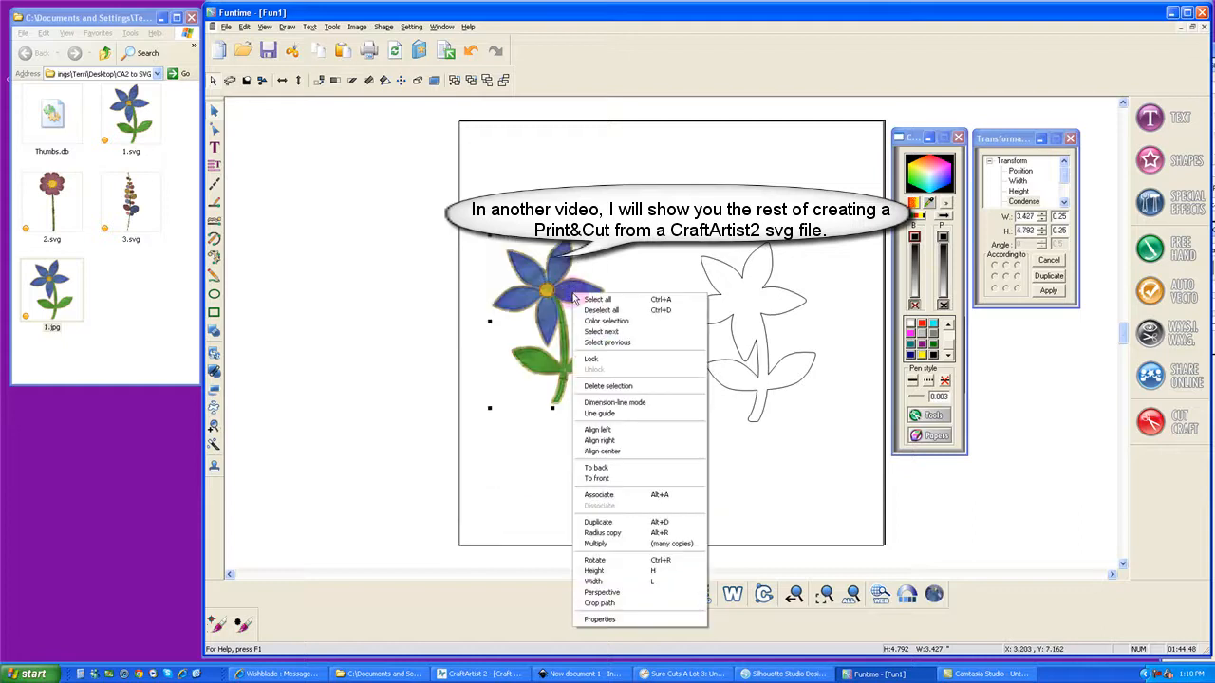
{"action": "left_click", "coordinate": [600, 467]}
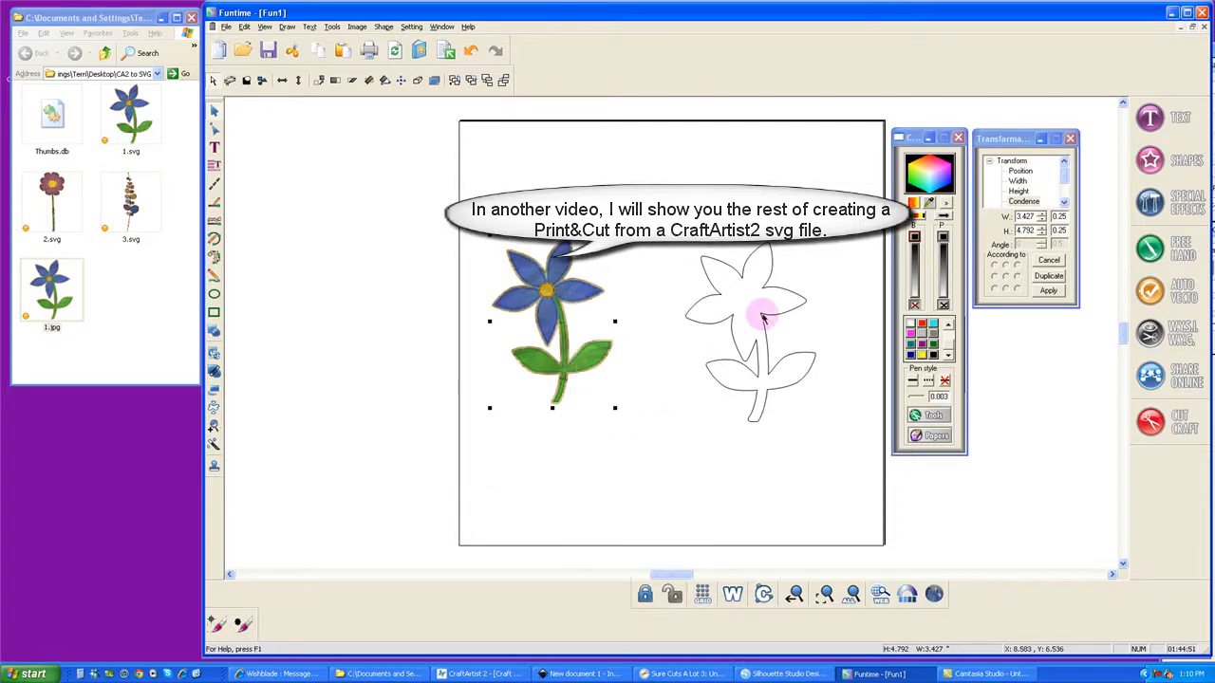